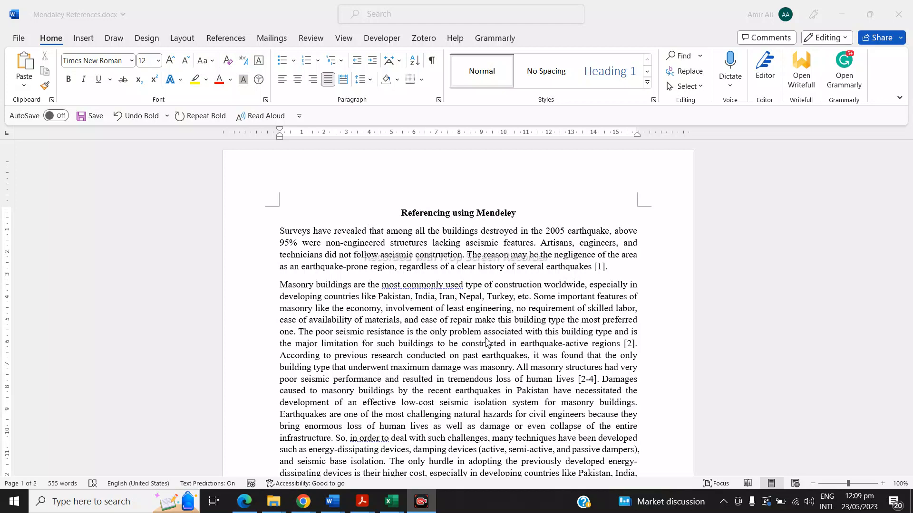
Review the numbered in-text citations throughout the document, from [1] in the first paragraph to the blank second page.
scroll(488, 342, down, 1)
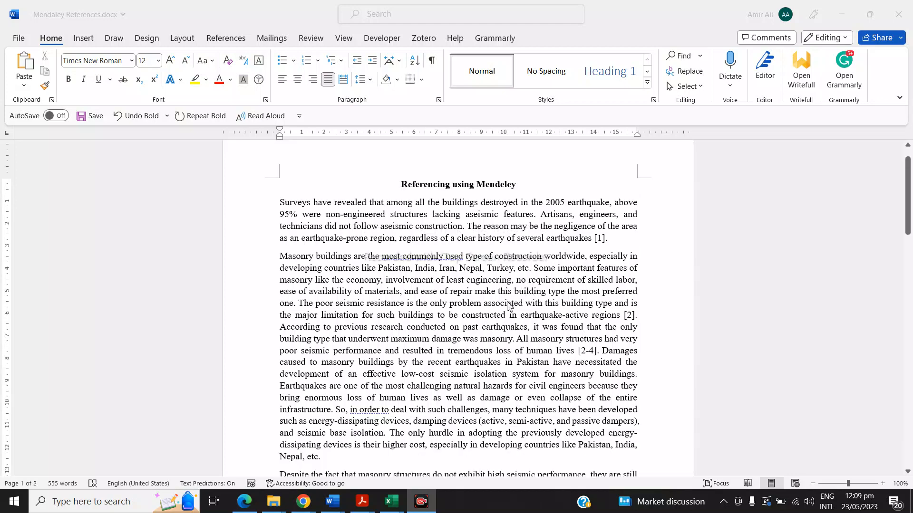
click(602, 239)
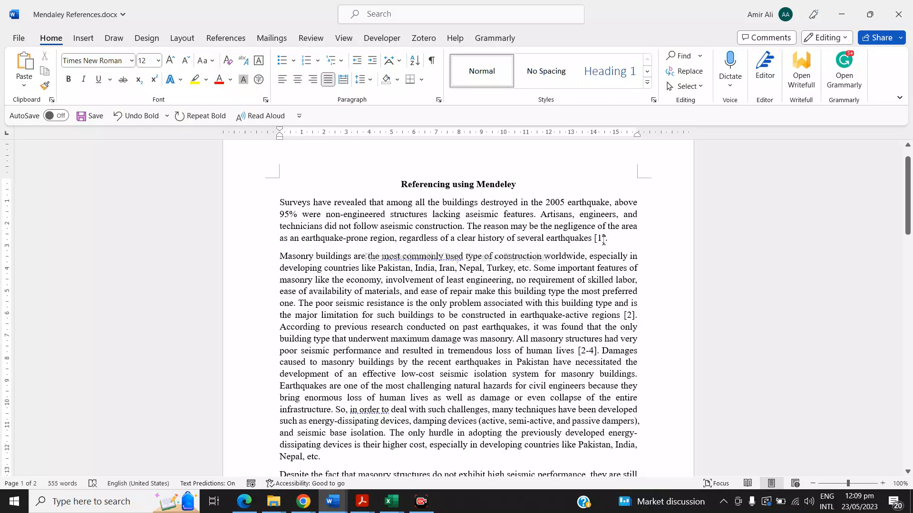
scroll(558, 296, down, 15)
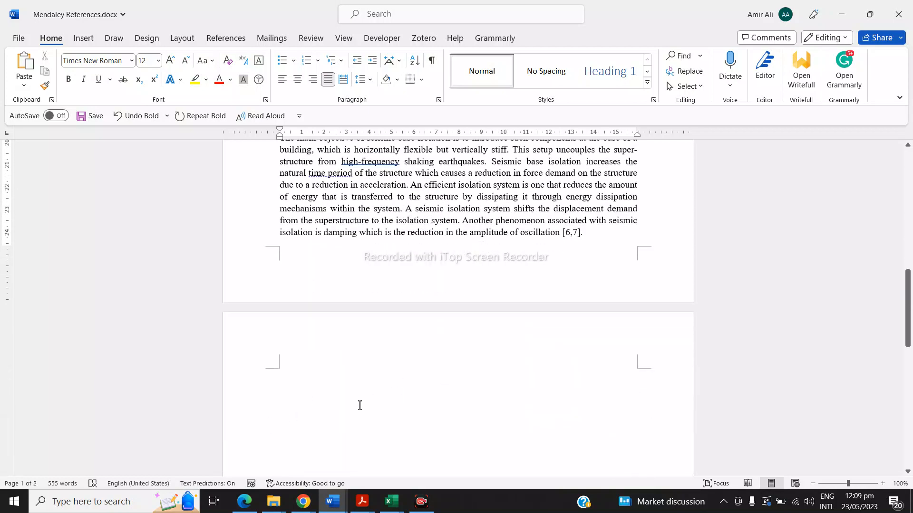
scroll(404, 387, up, 8)
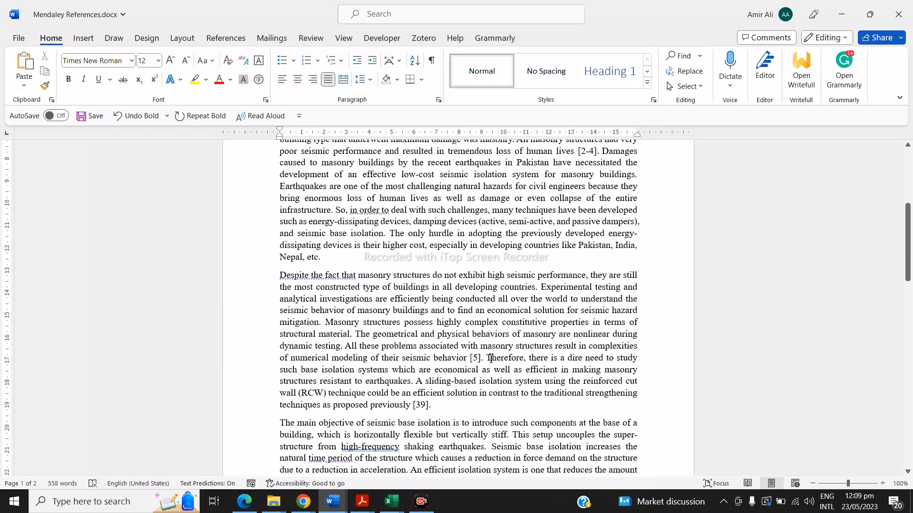
scroll(489, 354, up, 4)
scroll(486, 341, up, 2)
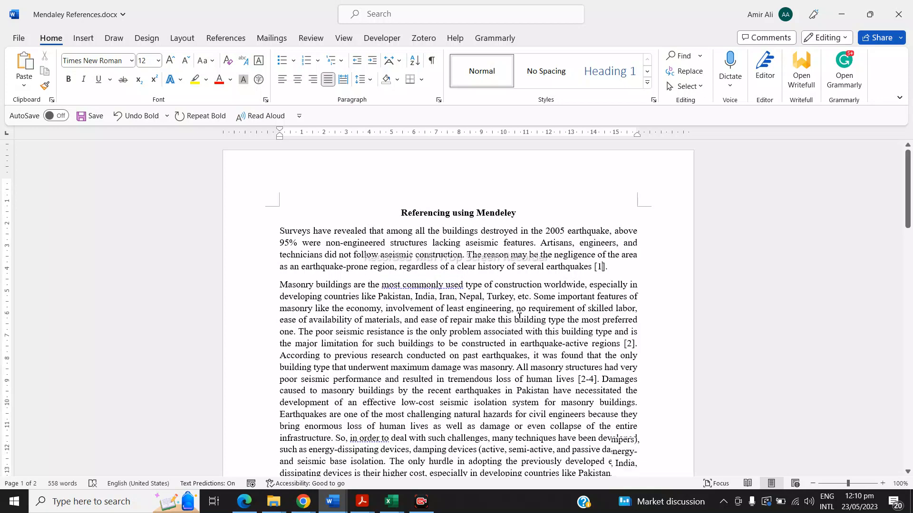
scroll(476, 316, down, 4)
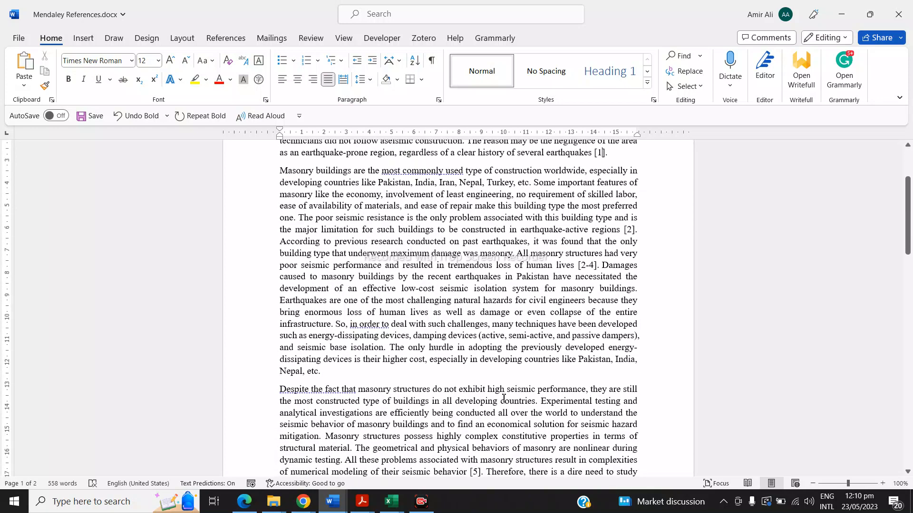
scroll(496, 386, down, 4)
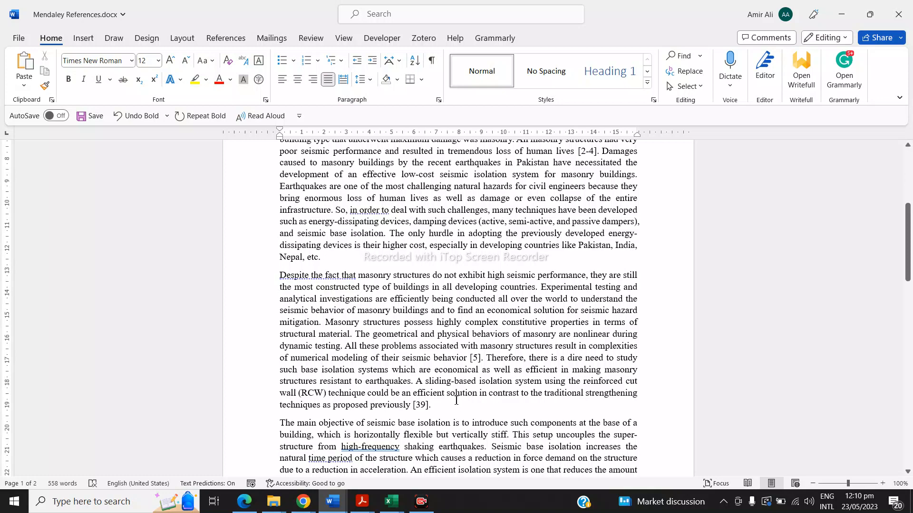
scroll(459, 397, down, 1)
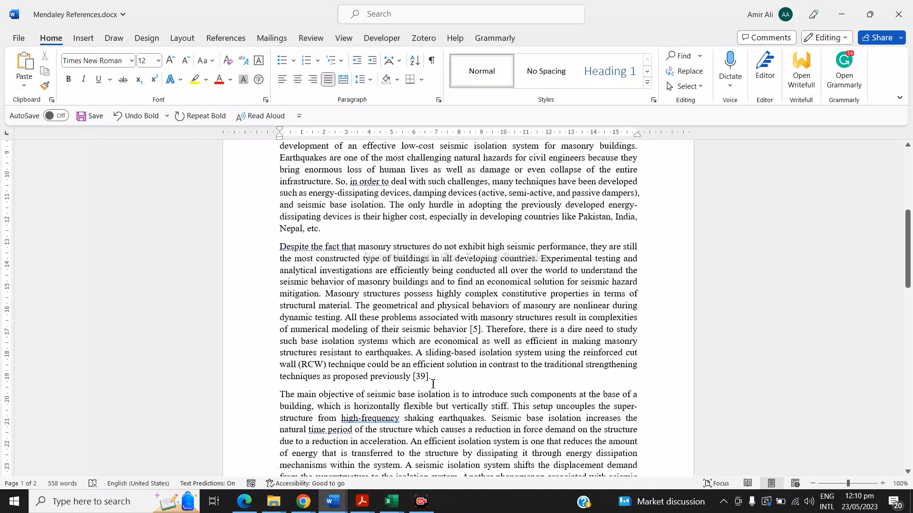
scroll(460, 374, up, 9)
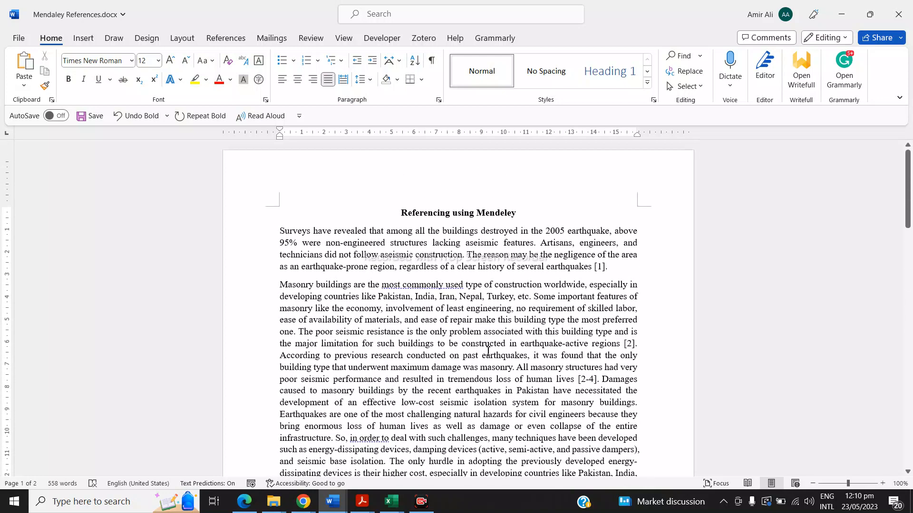
scroll(503, 332, down, 14)
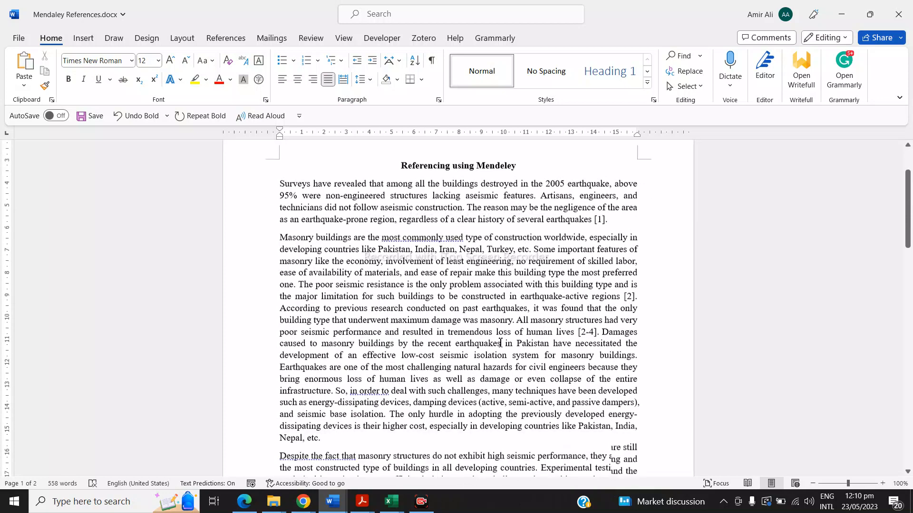
scroll(488, 353, down, 3)
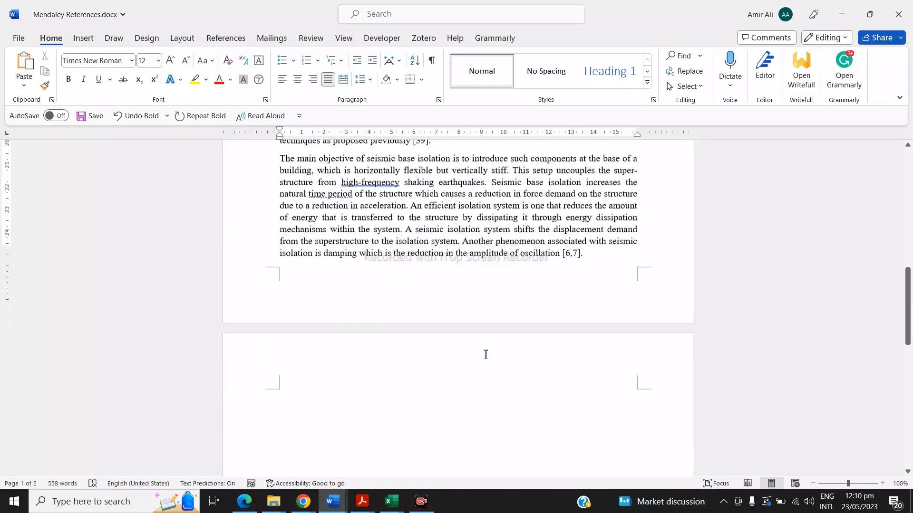
click(340, 397)
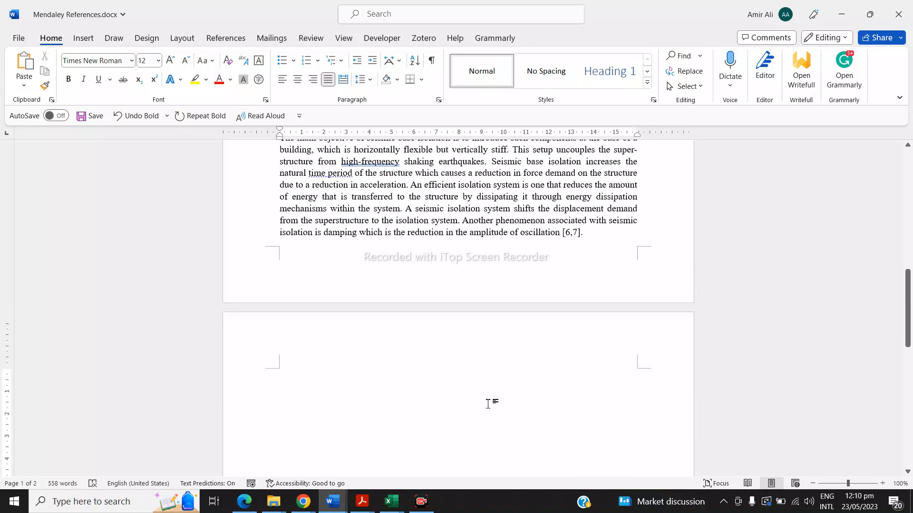
Examine the third paragraph's closing passage, from "Therefore, there is a dire need to study" through citation [39].
scroll(485, 399, up, 2)
scroll(476, 389, up, 5)
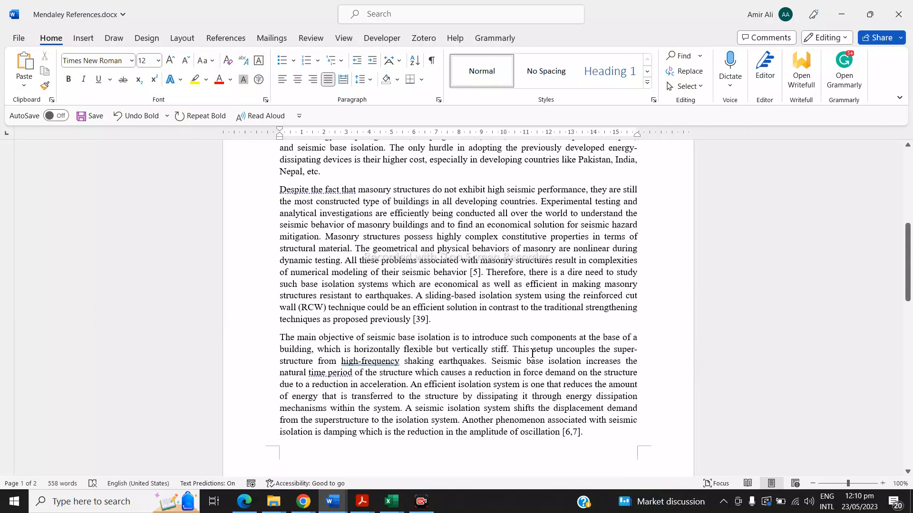
scroll(491, 365, up, 4)
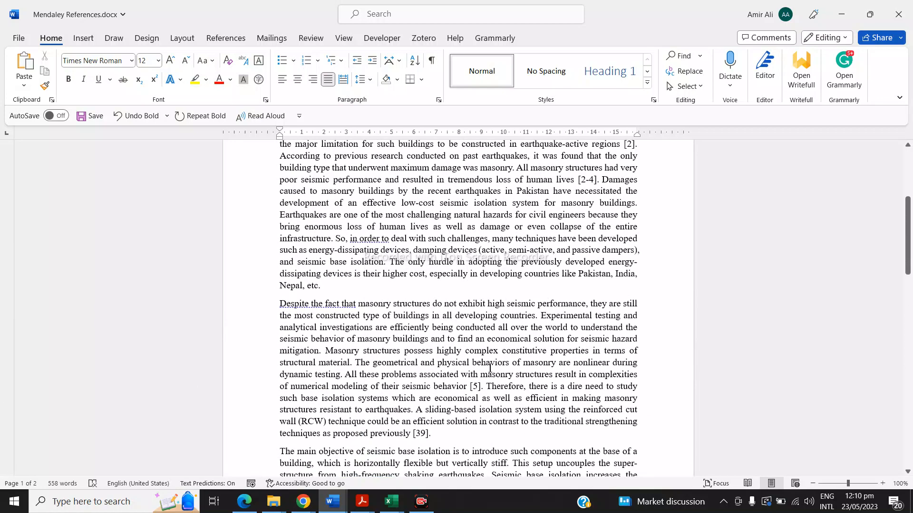
scroll(434, 354, down, 3)
drag(430, 354, 413, 352)
click(388, 326)
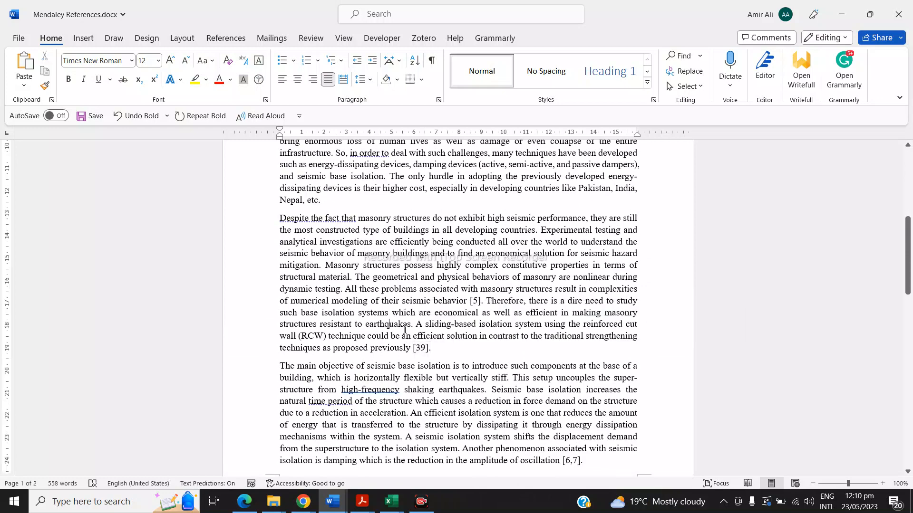
scroll(490, 295, up, 2)
scroll(462, 298, down, 2)
drag(488, 304, 425, 359)
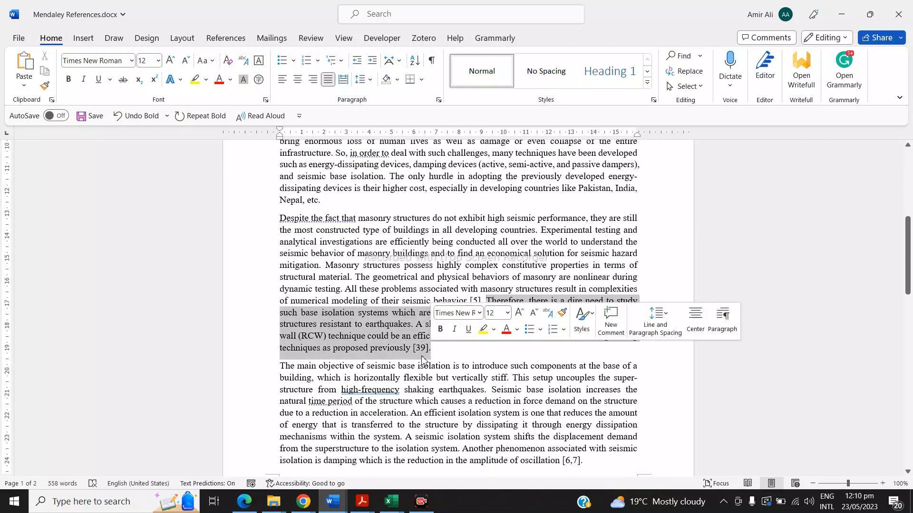
click(371, 336)
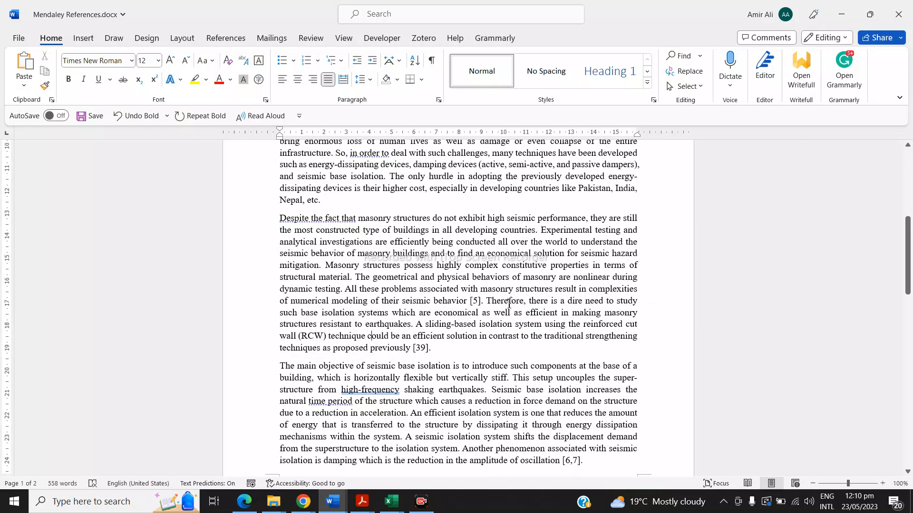
Compare the numbering order of the citations from [1] in the first paragraph through [39] in the third.
scroll(495, 325, down, 1)
scroll(475, 279, up, 5)
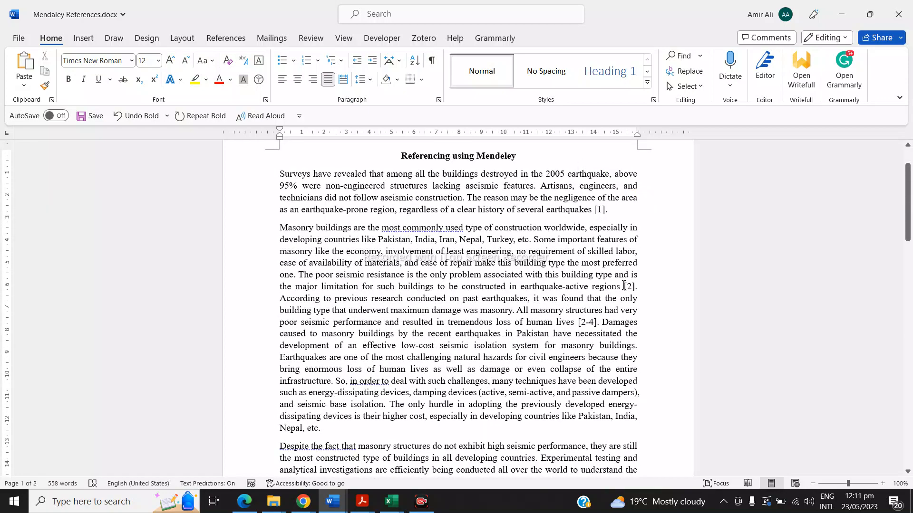
scroll(559, 323, down, 3)
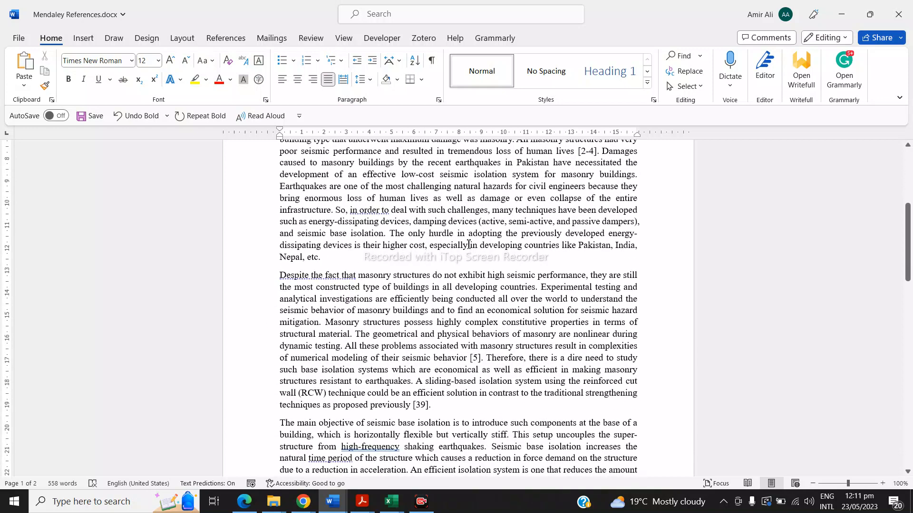
scroll(469, 244, up, 1)
scroll(365, 329, down, 1)
scroll(418, 367, up, 1)
scroll(464, 401, down, 2)
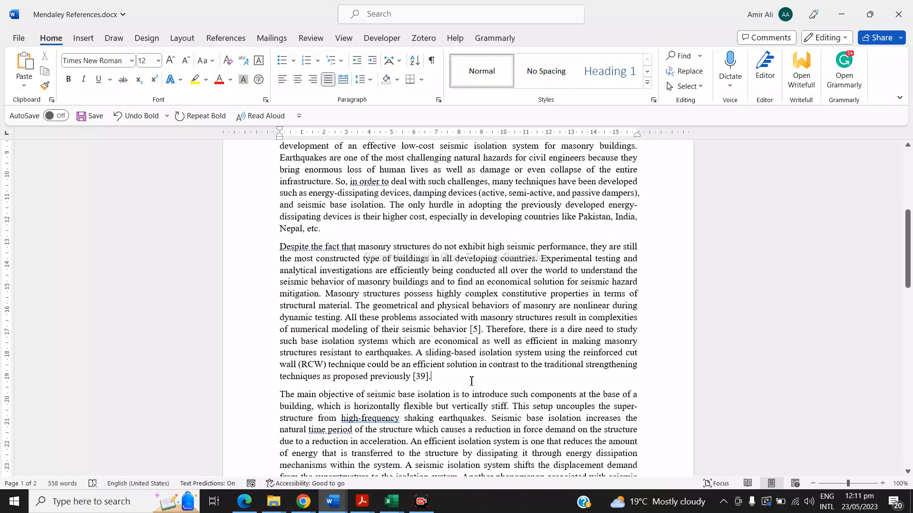
scroll(547, 333, up, 3)
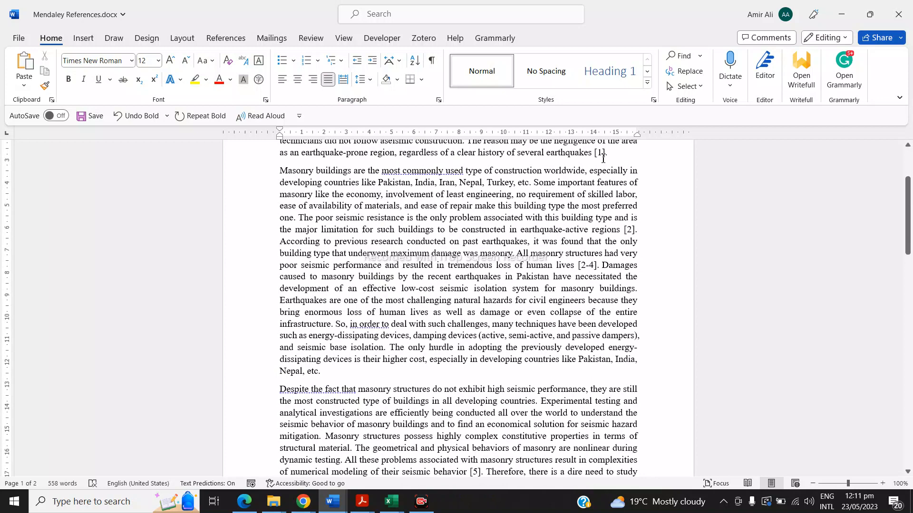
scroll(476, 332, down, 3)
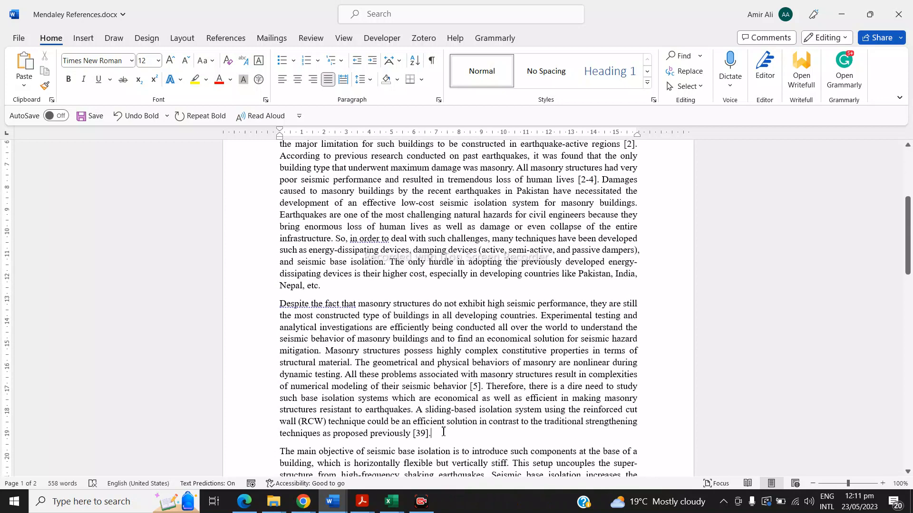
Inspect the out-of-sequence citation [39] and its passage, and check the blank second page for a reference list.
click(461, 372)
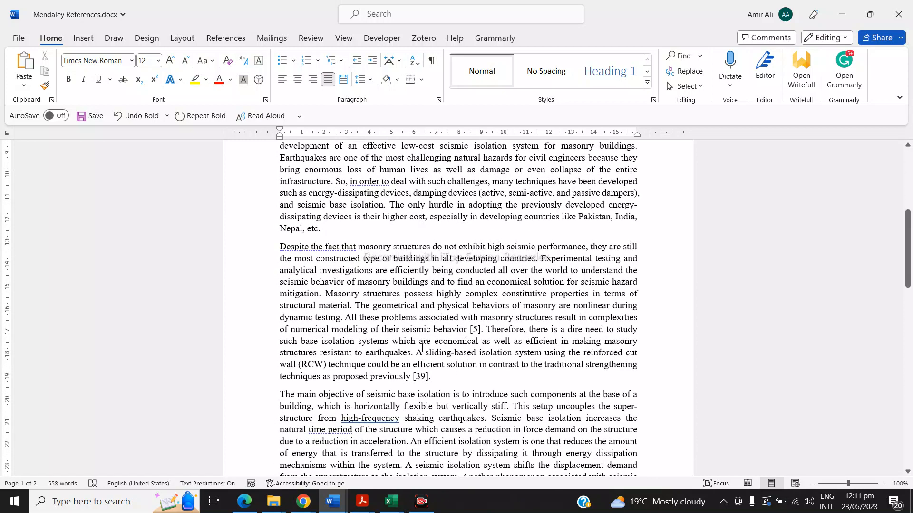
drag(416, 378, 428, 381)
click(443, 380)
scroll(398, 325, up, 3)
scroll(545, 419, down, 8)
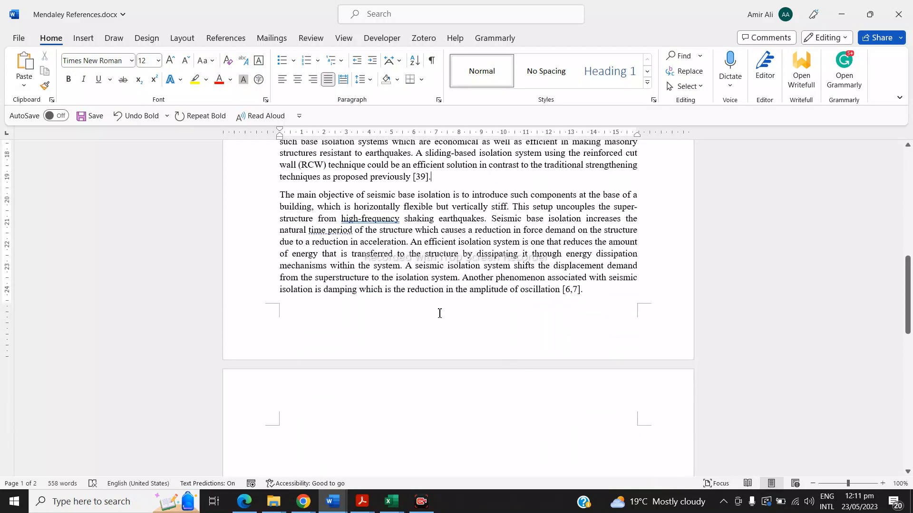
scroll(440, 313, up, 1)
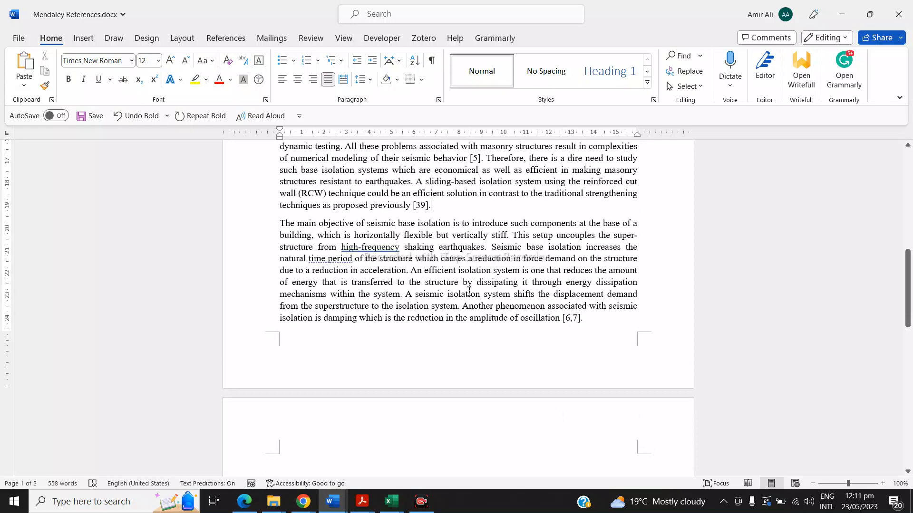
scroll(469, 291, up, 1)
drag(489, 186, 429, 238)
click(449, 264)
scroll(450, 275, up, 1)
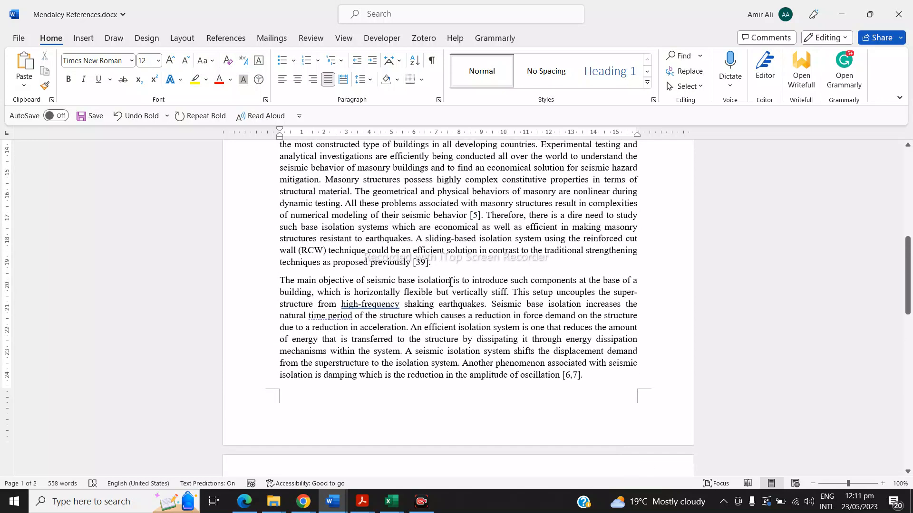
drag(428, 263, 413, 263)
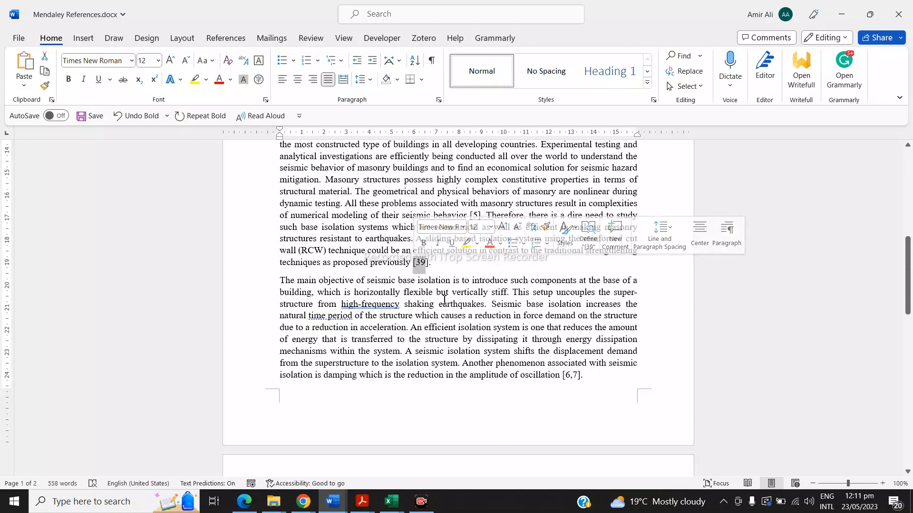
scroll(433, 345, down, 10)
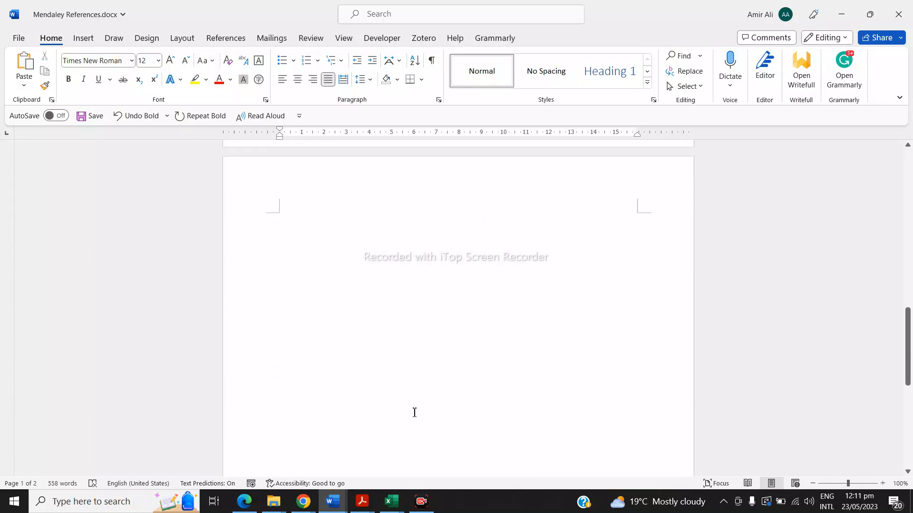
scroll(387, 354, down, 2)
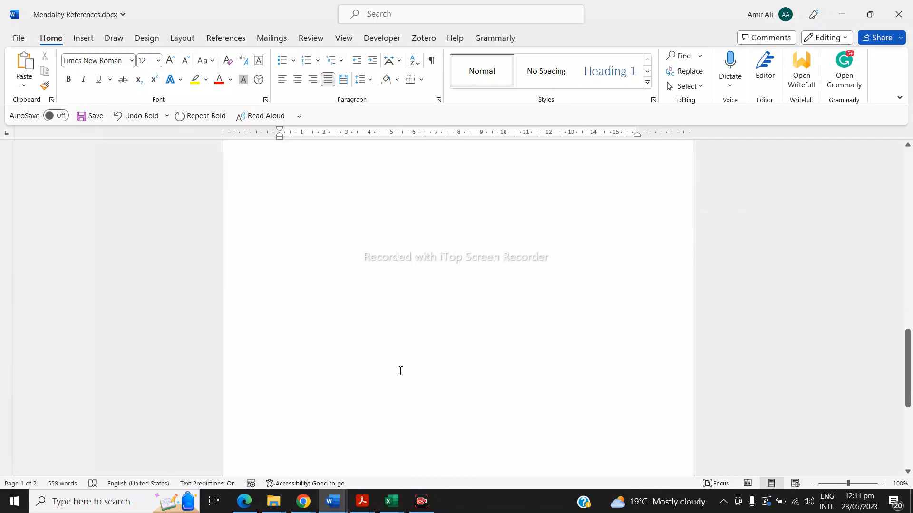
scroll(399, 366, up, 12)
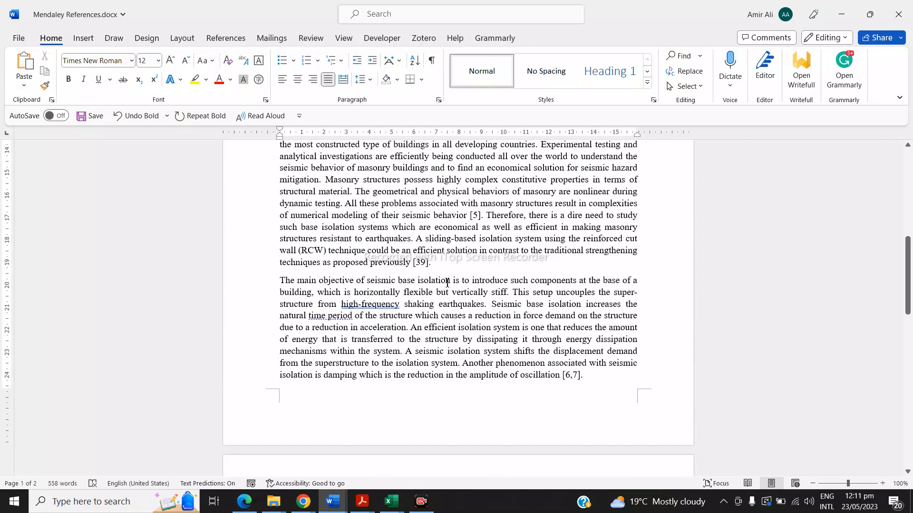
Inspect the citation pair [6,7] closing the last paragraph, and return to the beginning of the document.
scroll(457, 299, down, 3)
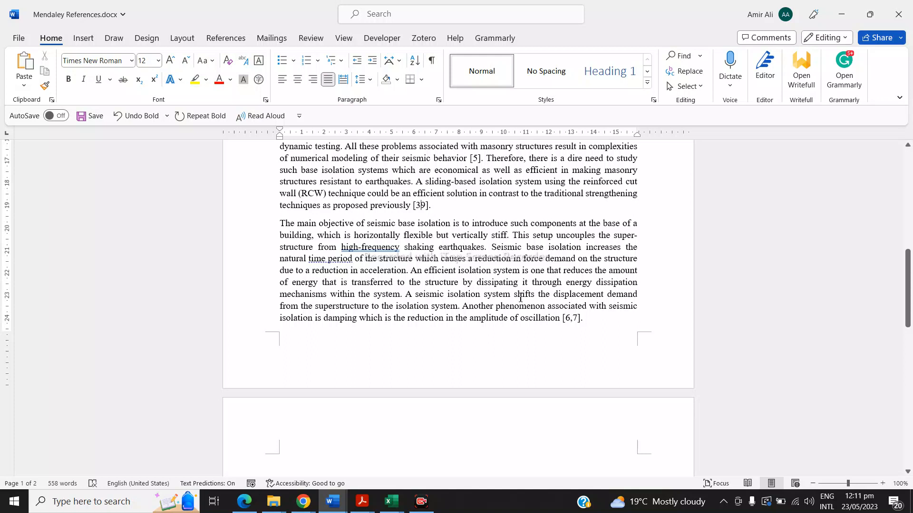
double_click(568, 319)
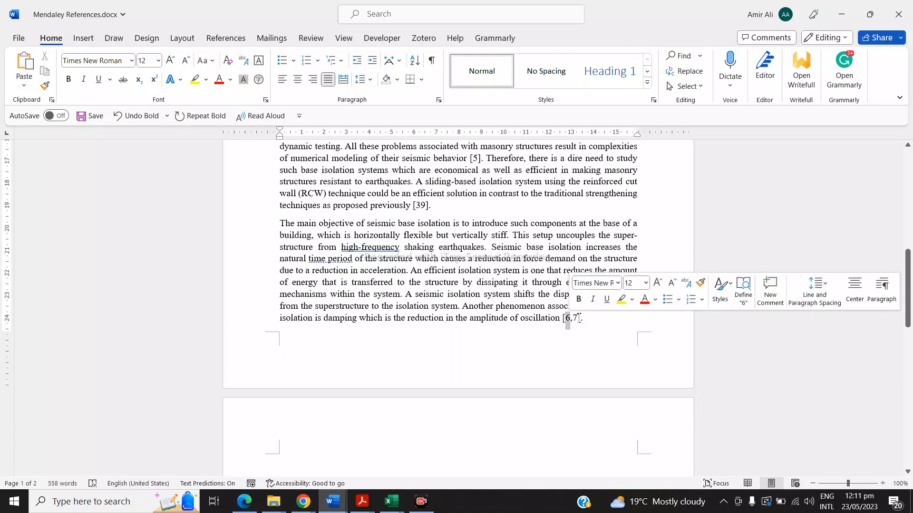
click(578, 319)
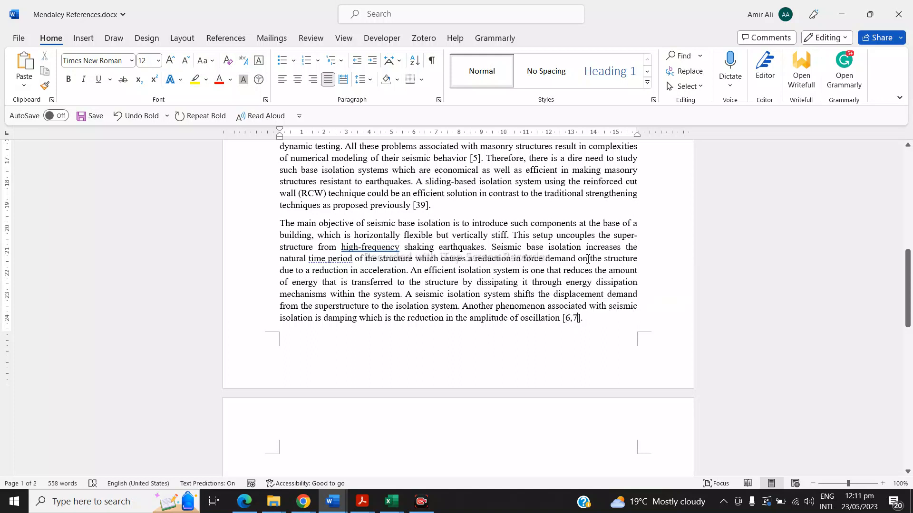
scroll(568, 258, up, 3)
scroll(495, 248, up, 9)
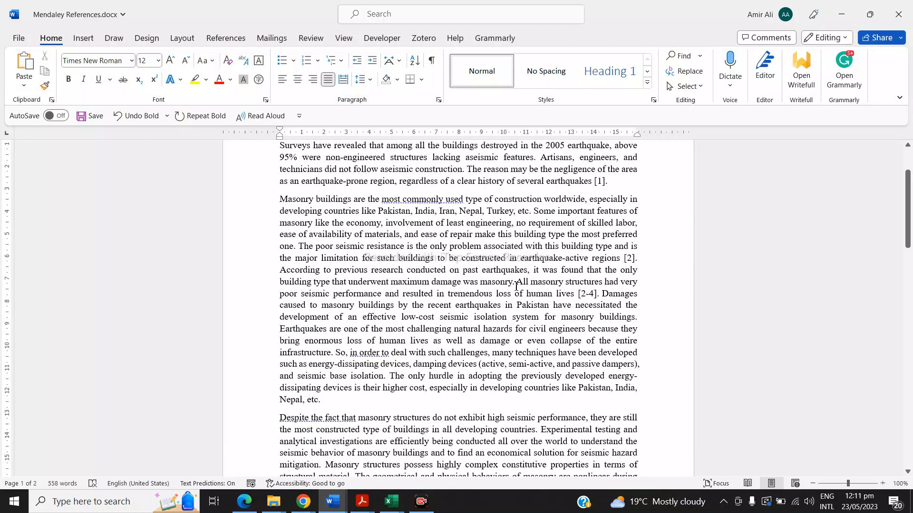
scroll(512, 292, up, 2)
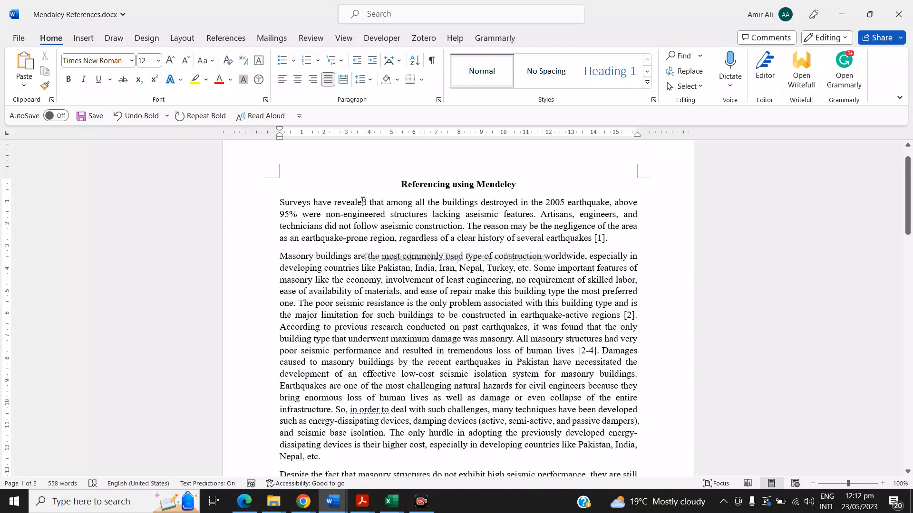
Delete the manually typed citation [1] at the end of the first paragraph and bring up the referencing tools.
drag(280, 202, 598, 239)
click(509, 225)
click(602, 241)
key(BackSpace)
key(BackSpace)
key(BackSpace)
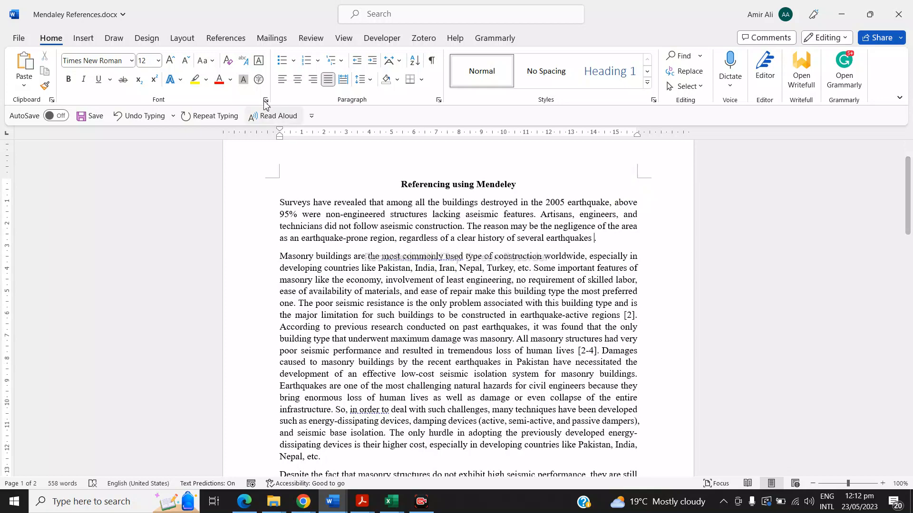
click(220, 41)
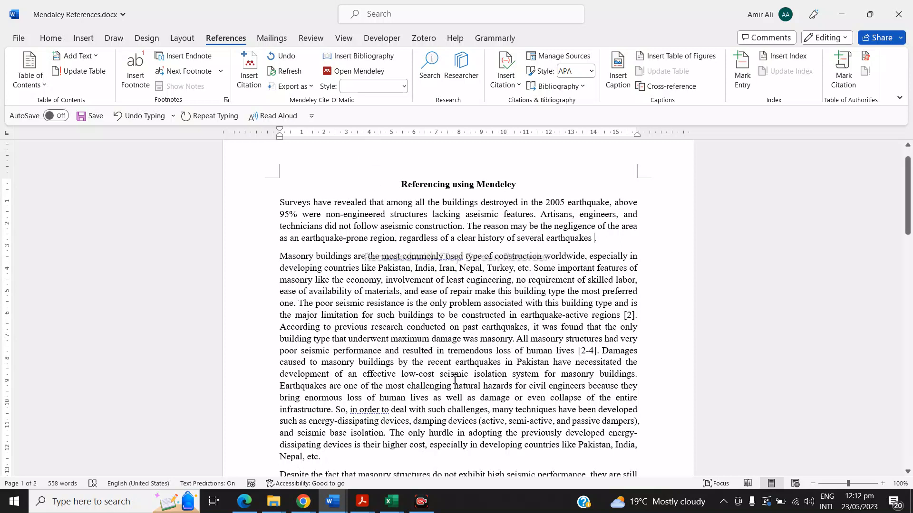
Switch to Mendeley Desktop by launching it from the desktop, and maximize its window.
click(841, 18)
click(841, 14)
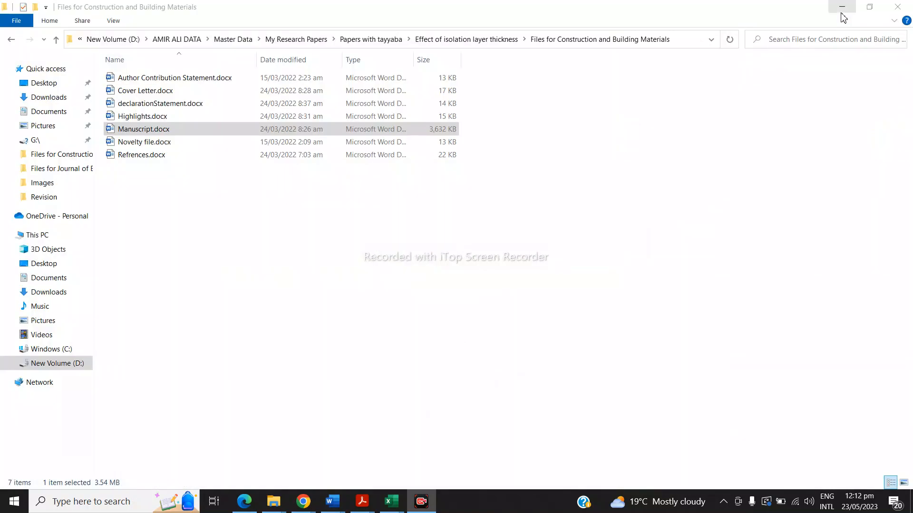
click(839, 6)
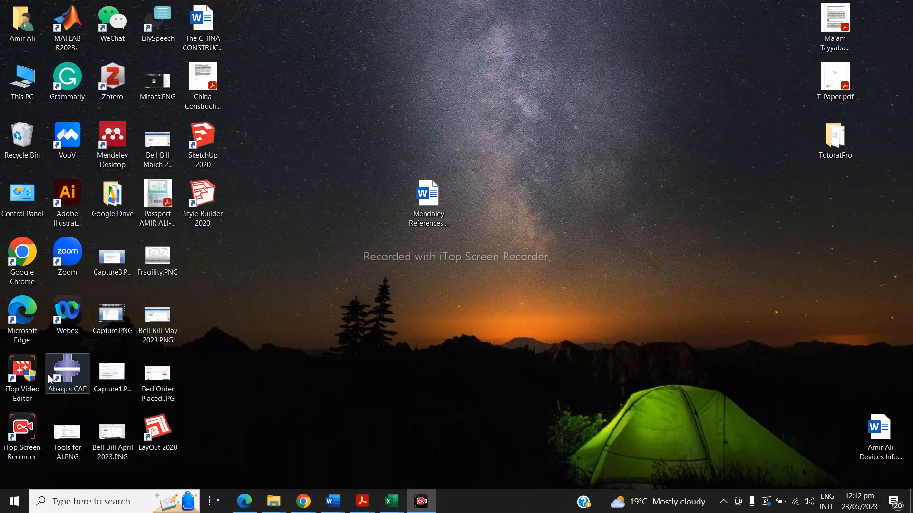
click(112, 139)
click(740, 217)
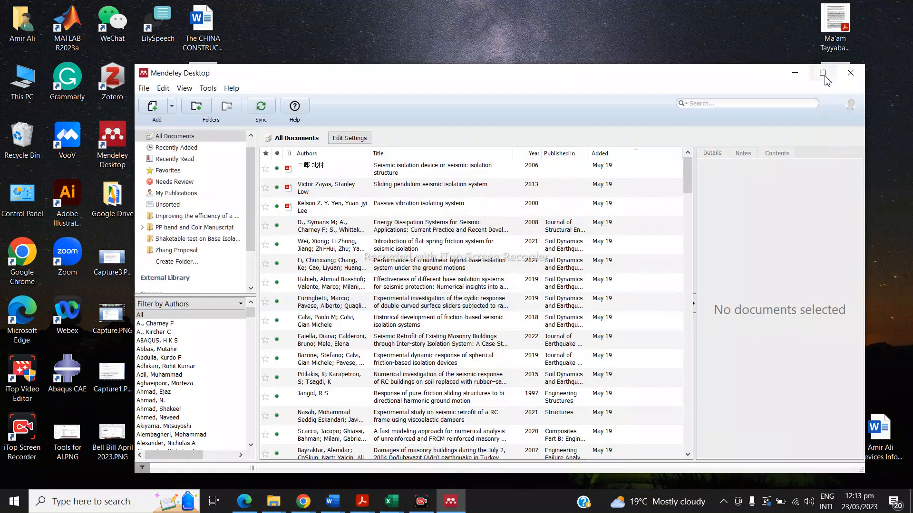
click(826, 74)
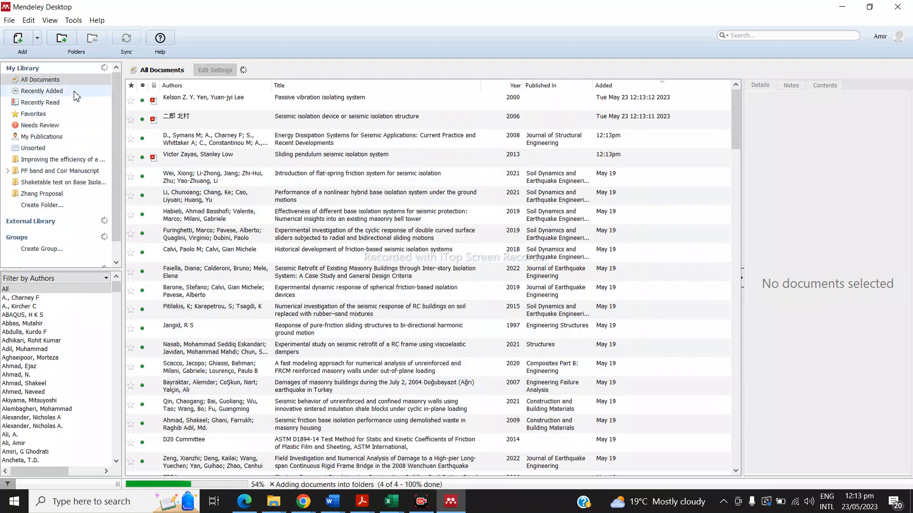
Create a library folder named "Referencing using Mendeley".
click(50, 187)
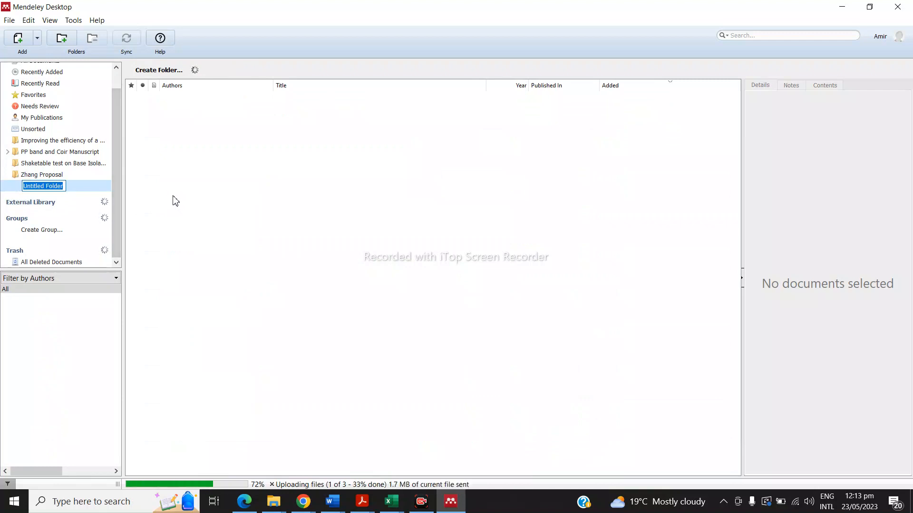
text(Referencing using Mendeley)
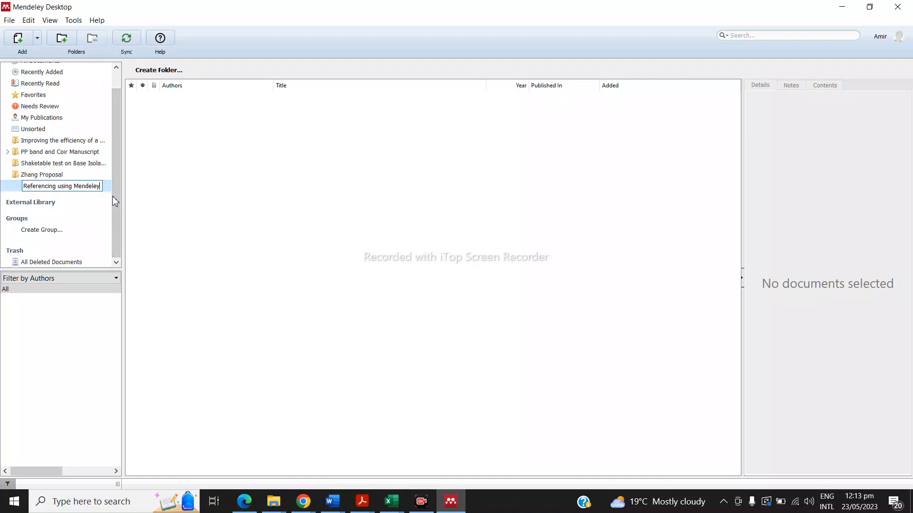
key(Return)
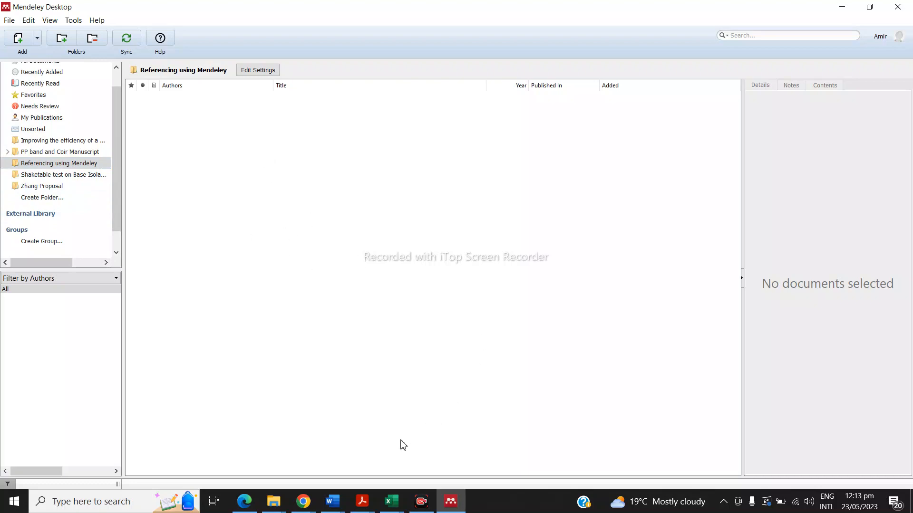
Close the protected Manuscript.docx in Word and return to the Mendaley References document.
click(332, 502)
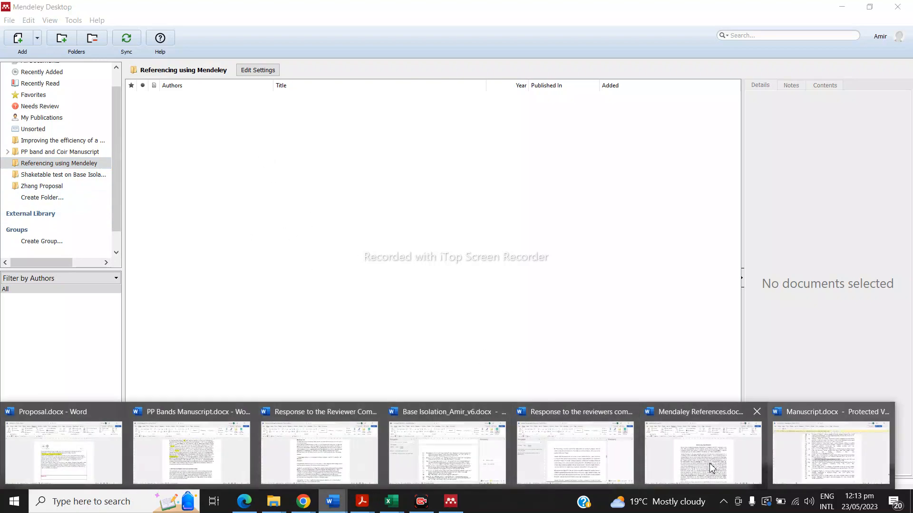
click(822, 462)
click(898, 15)
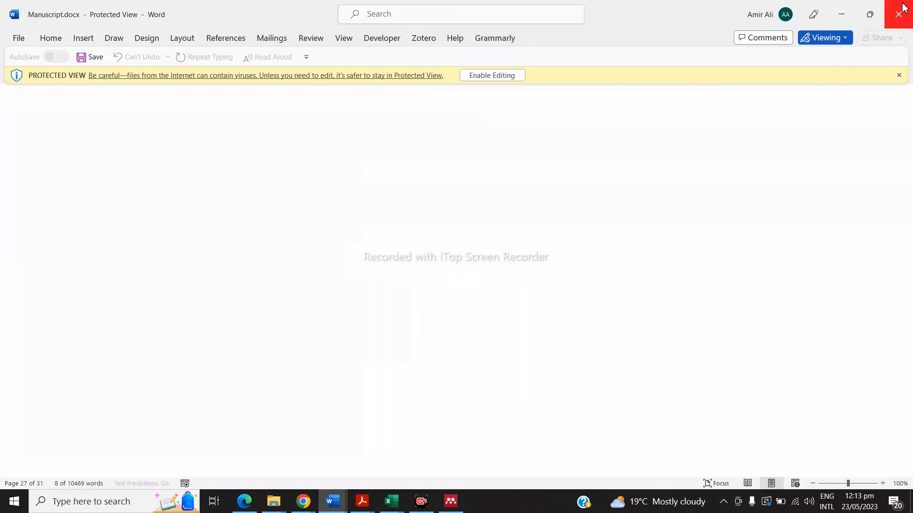
click(333, 501)
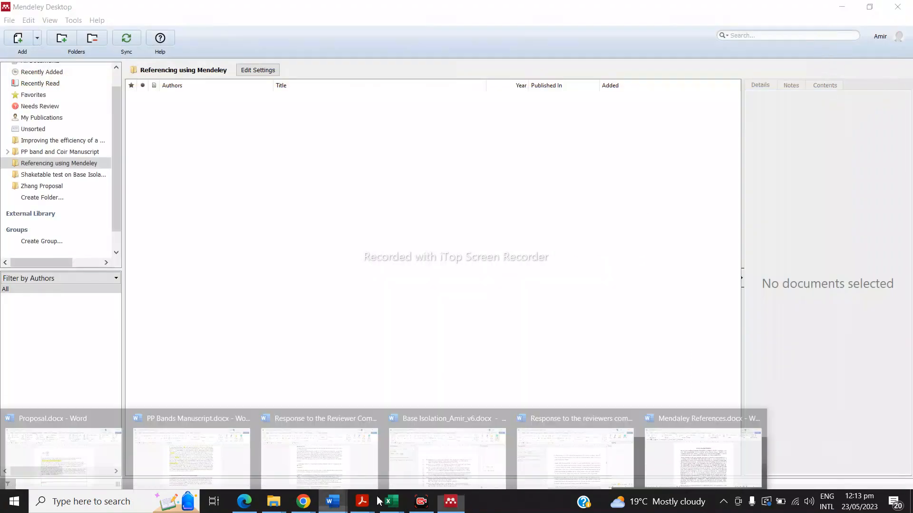
click(696, 466)
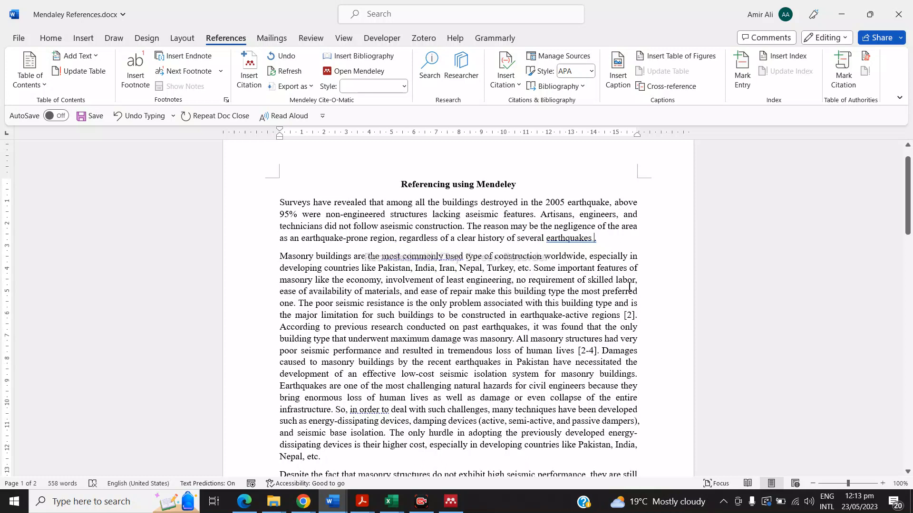
Switch to Microsoft Edge with the ScienceDirect article on the 2004 Doğubayazıt earthquake's masonry damage and dismiss the feedback request.
click(244, 500)
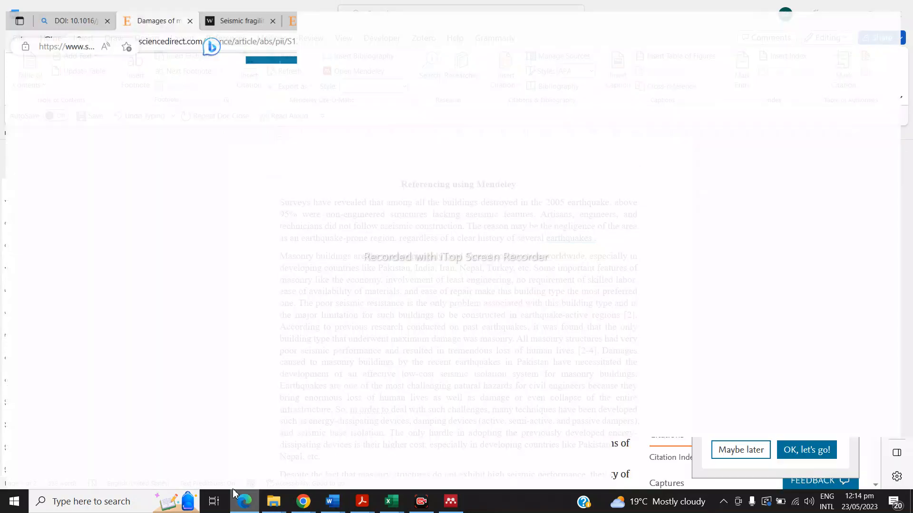
scroll(476, 183, up, 1)
scroll(492, 184, up, 1)
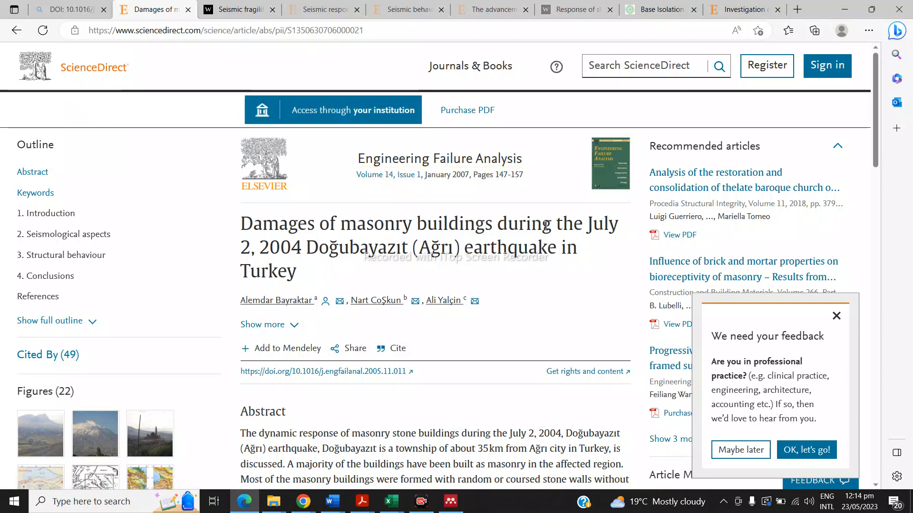
scroll(547, 295, down, 1)
click(836, 316)
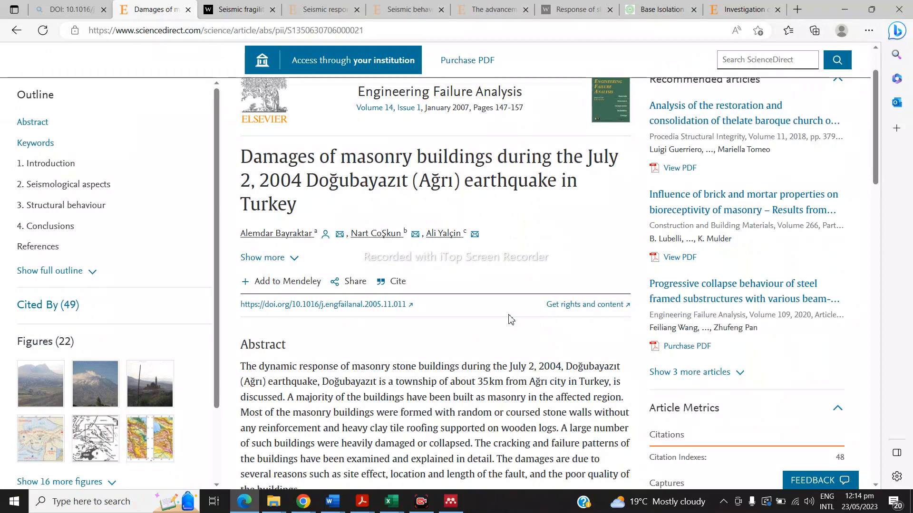
Export the article's citation to RIS and show the downloaded file in its folder.
click(397, 284)
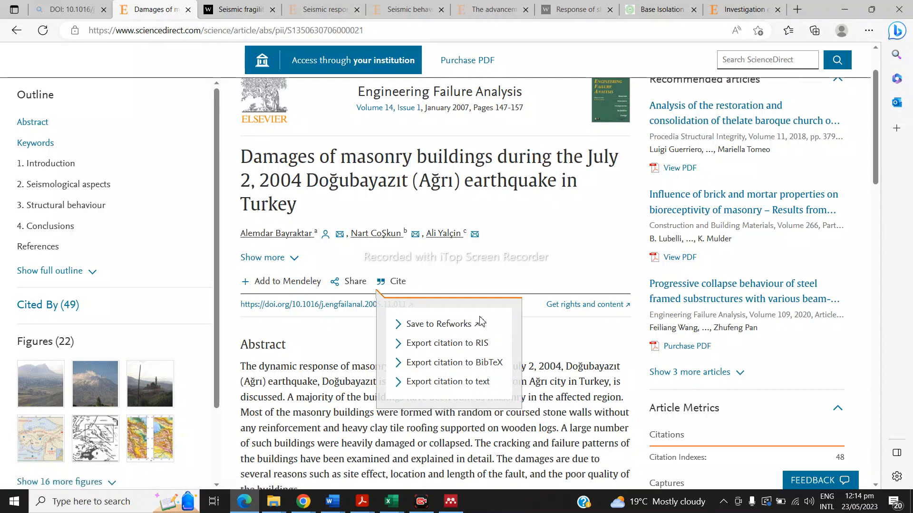
scroll(473, 387, down, 1)
scroll(479, 374, down, 1)
scroll(475, 332, up, 1)
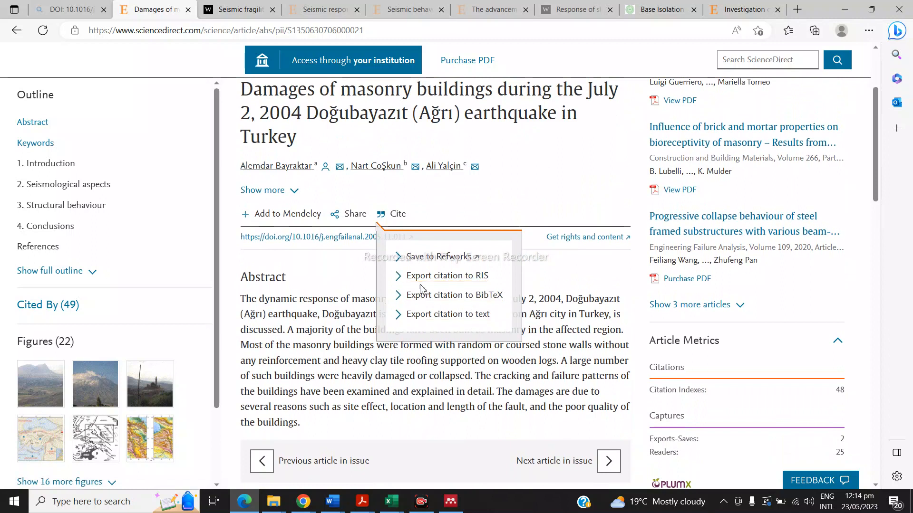
click(467, 281)
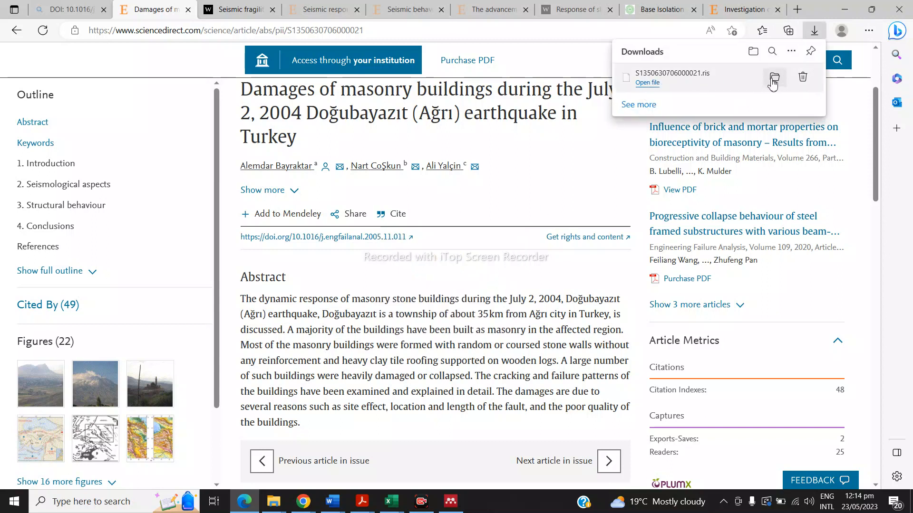
click(775, 80)
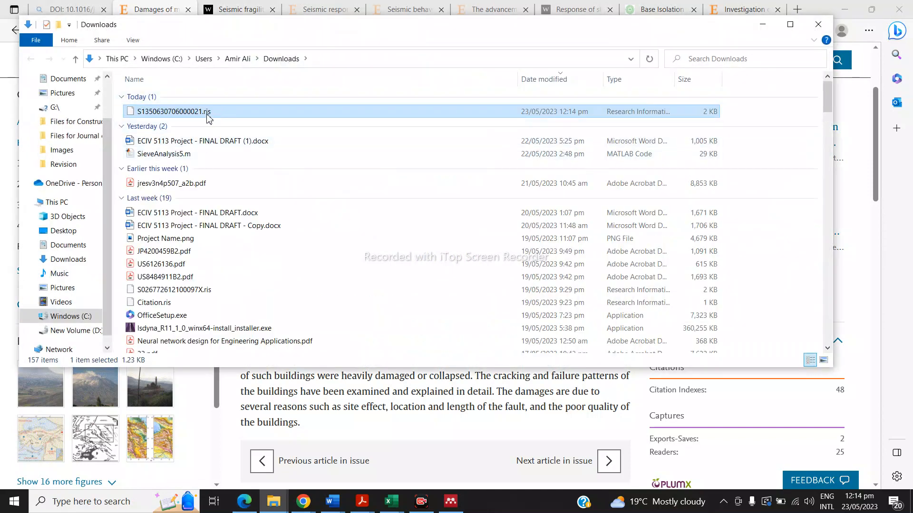
Switch to Mendeley Desktop and import S1350630706000021.ris from Downloads into the "Referencing using Mendeley" folder.
click(764, 24)
click(844, 9)
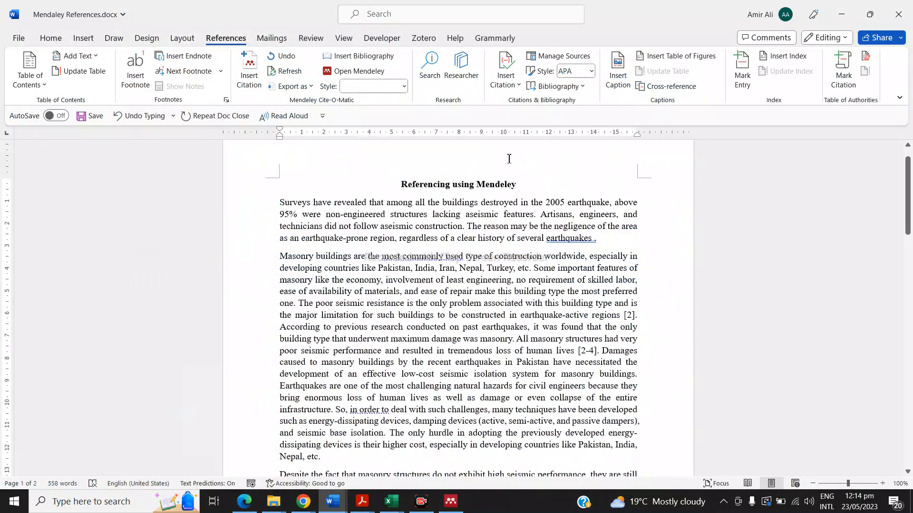
click(450, 501)
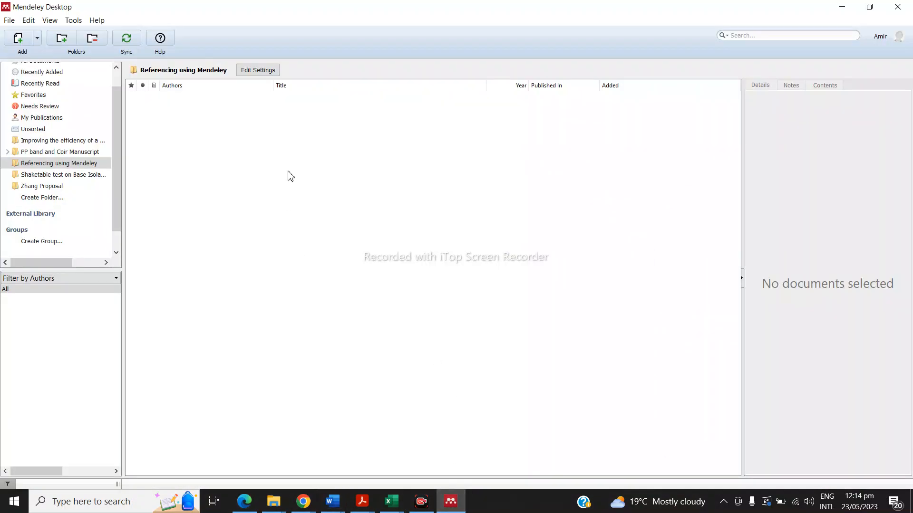
click(19, 41)
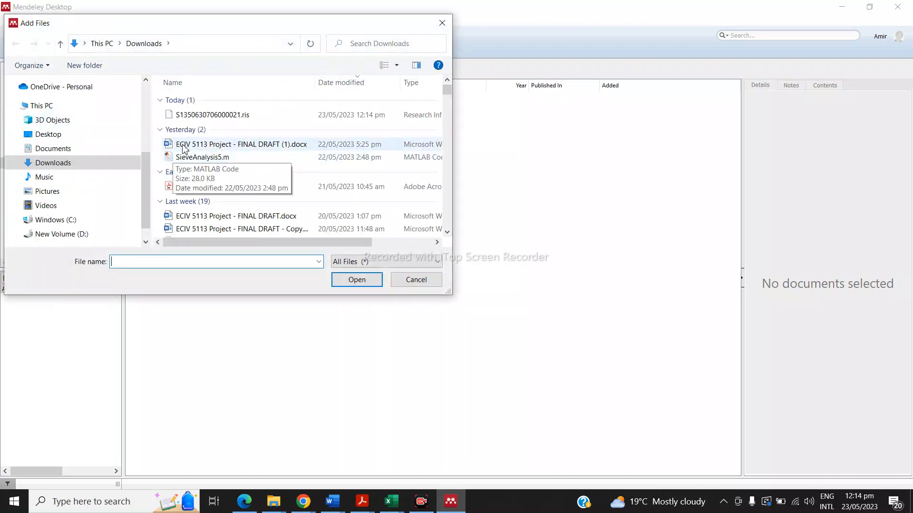
click(261, 115)
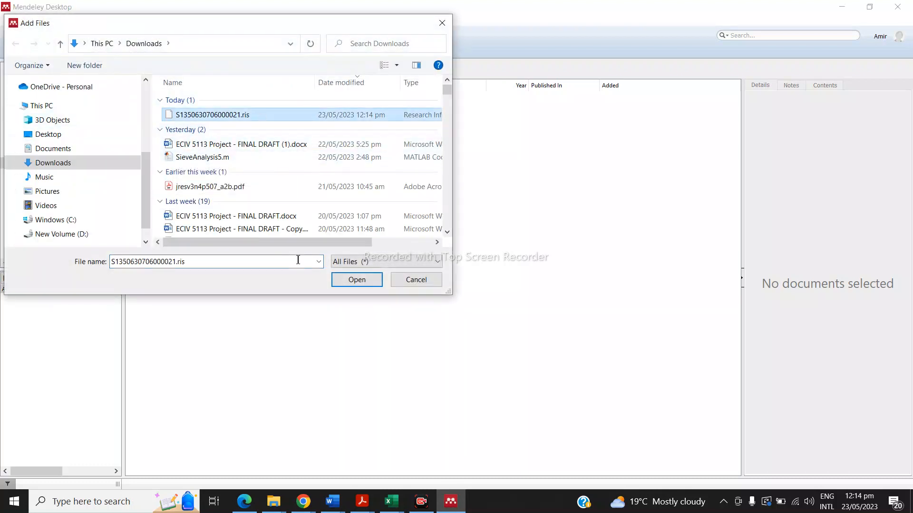
click(357, 281)
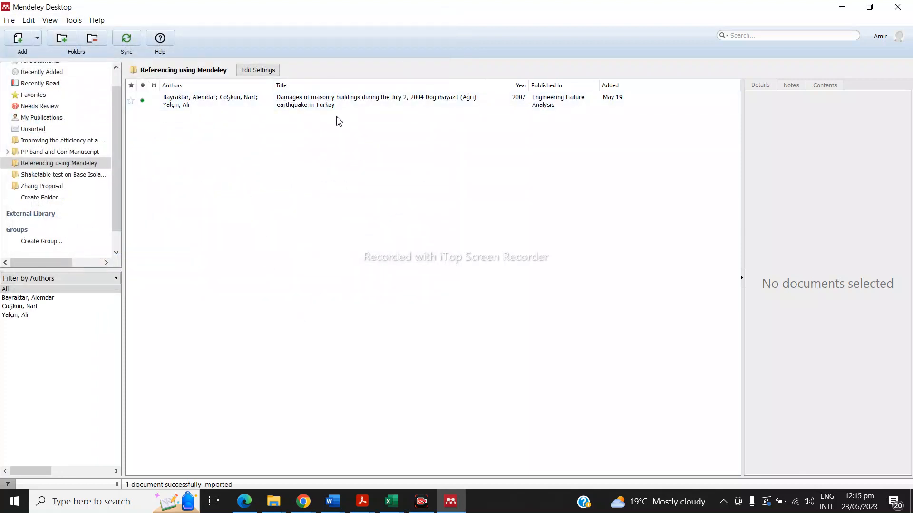
Examine the imported article's bibliographic details down to its catalog IDs, and highlight the first author's surname.
click(376, 108)
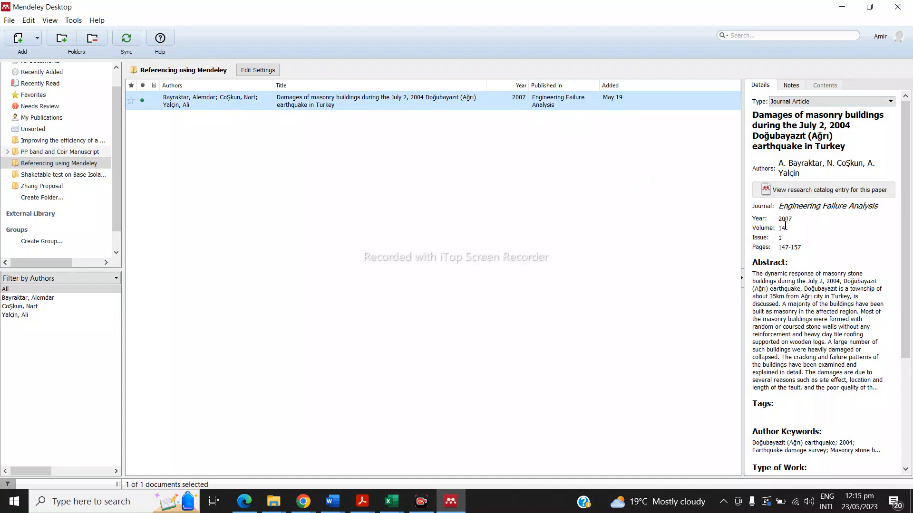
scroll(789, 305, down, 3)
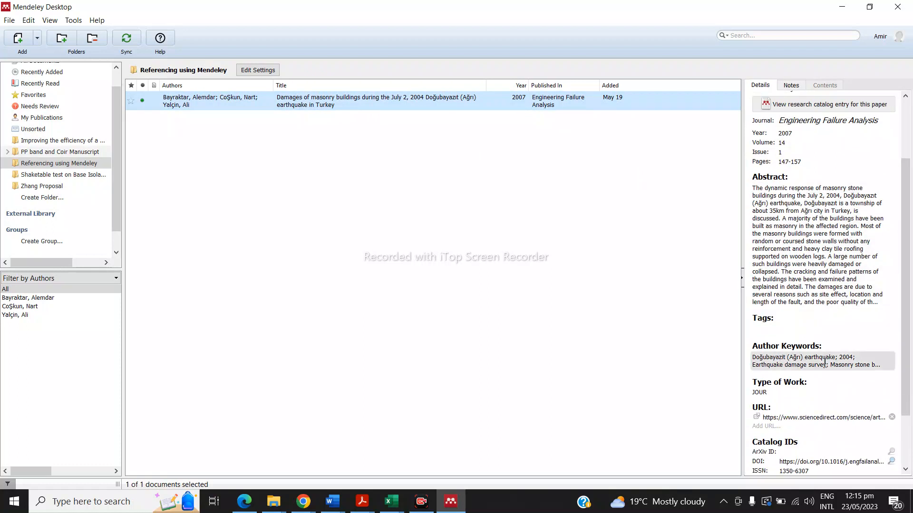
click(367, 235)
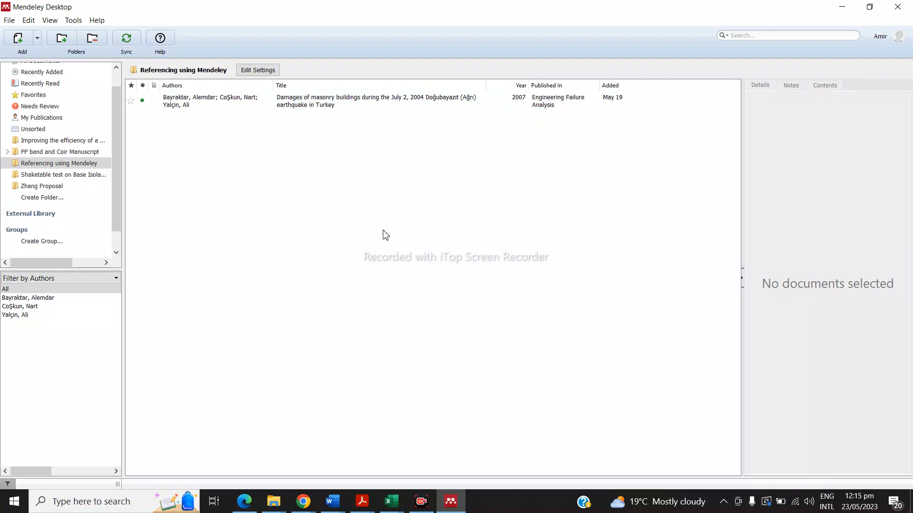
click(427, 107)
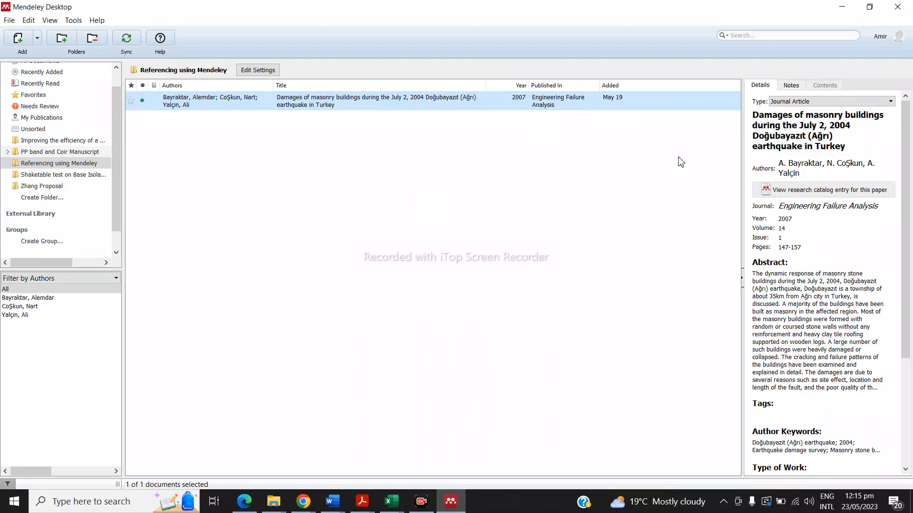
click(791, 166)
drag(791, 164, 812, 164)
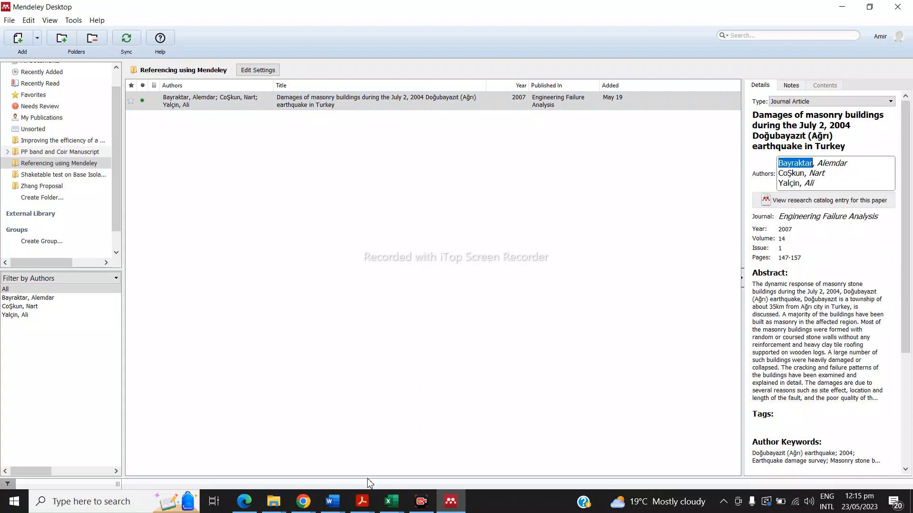
Switch to the Mendaley References document in Word and place the cursor after "several earthquakes" in the first paragraph.
click(339, 508)
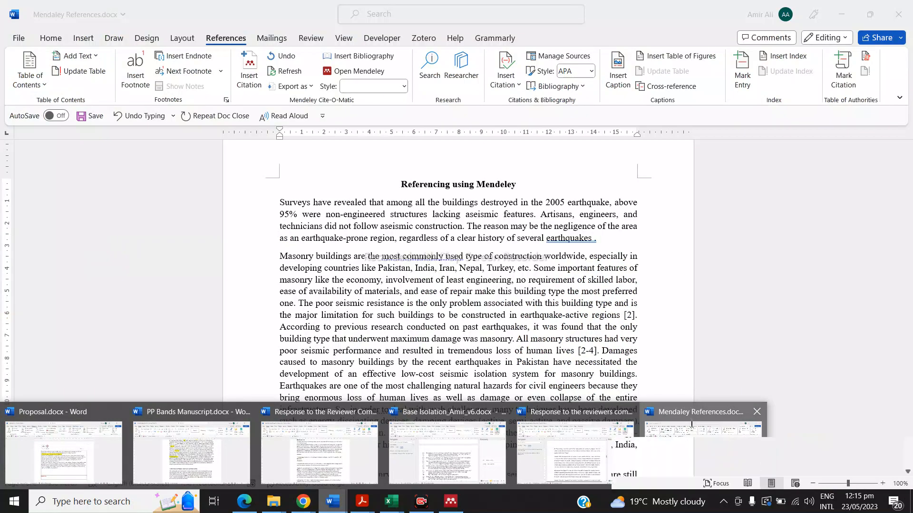
click(713, 459)
click(598, 239)
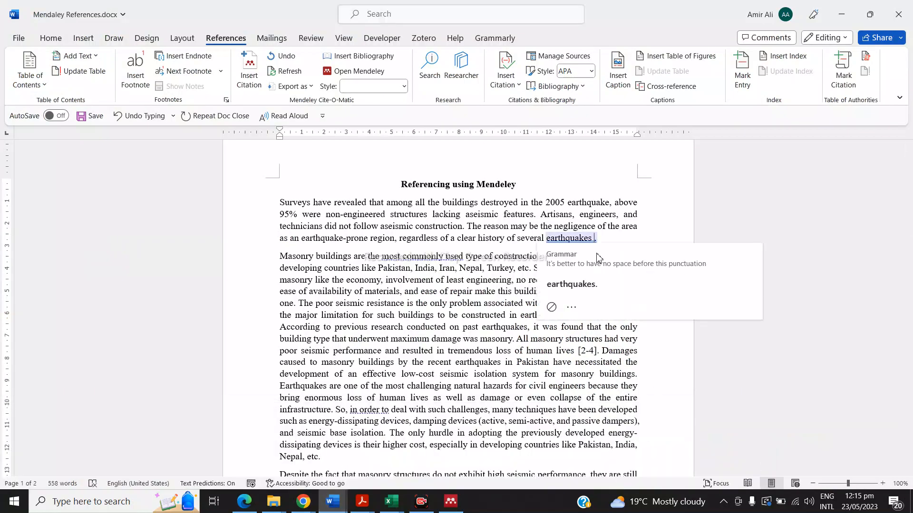
Start a Mendeley citation, look up the imported article's first author in Mendeley Desktop, and return to the Word document.
click(249, 74)
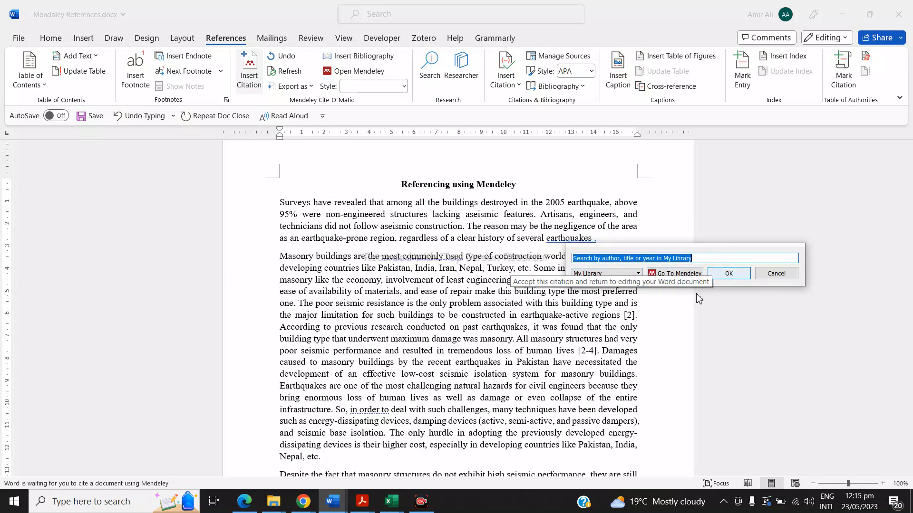
click(672, 275)
click(380, 107)
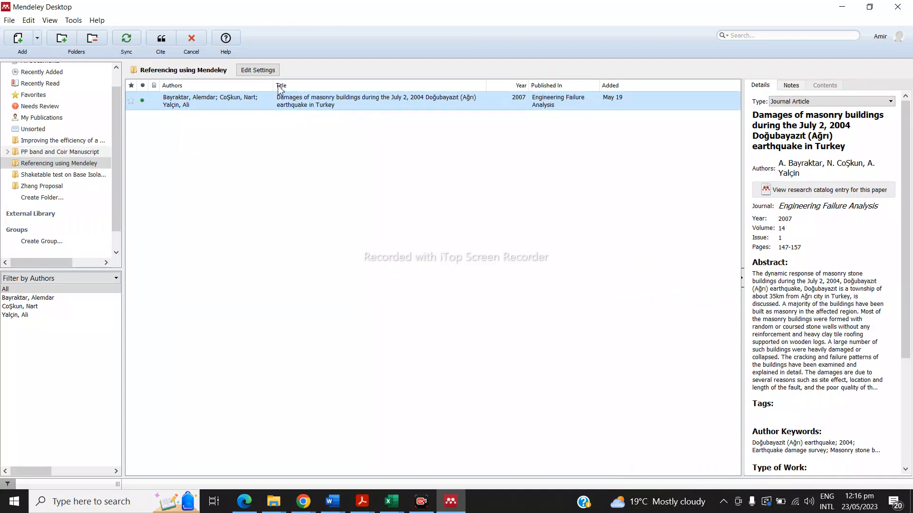
click(793, 164)
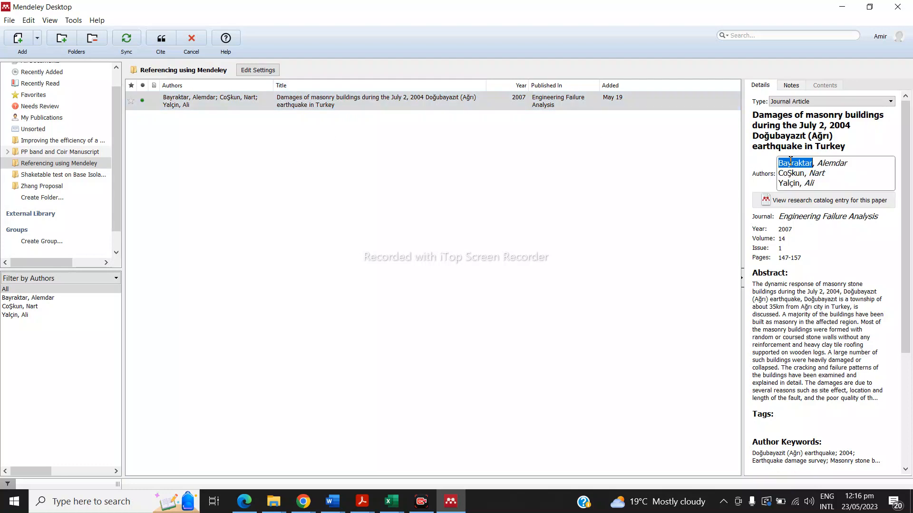
click(674, 192)
click(842, 9)
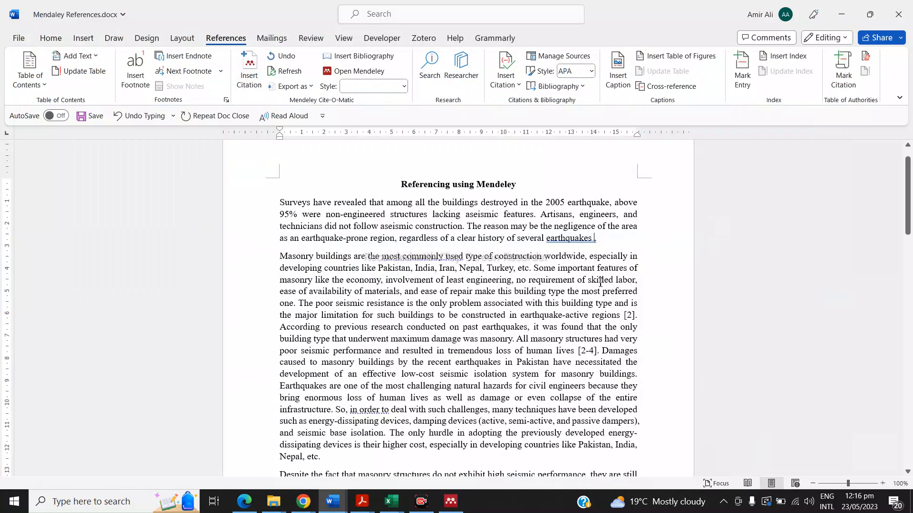
Insert a Mendeley citation for the 2007 article on the Doğubayazıt earthquake's masonry damage, searching by its first author's surname.
click(249, 69)
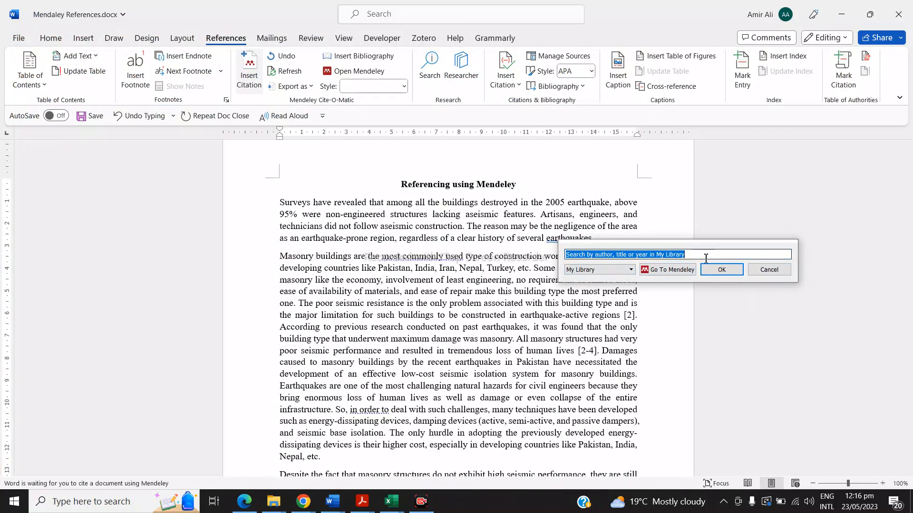
text(Bayraktar)
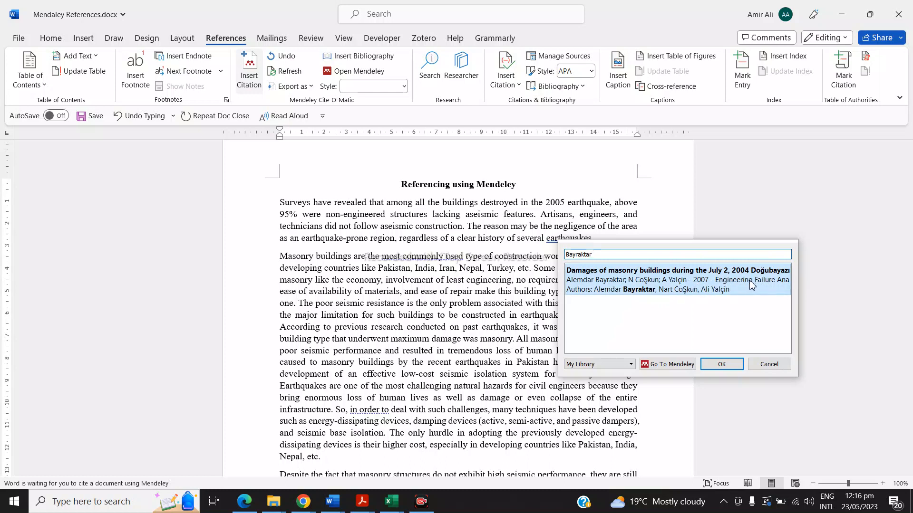
click(669, 284)
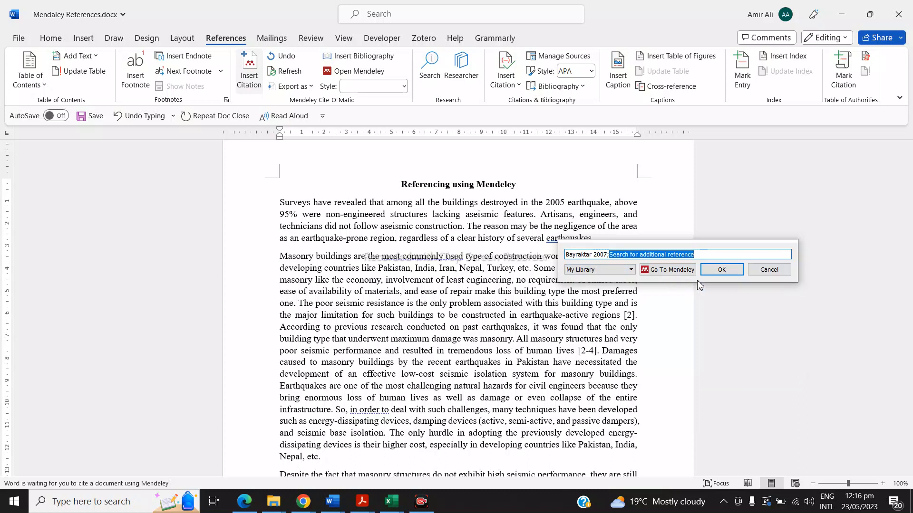
click(721, 270)
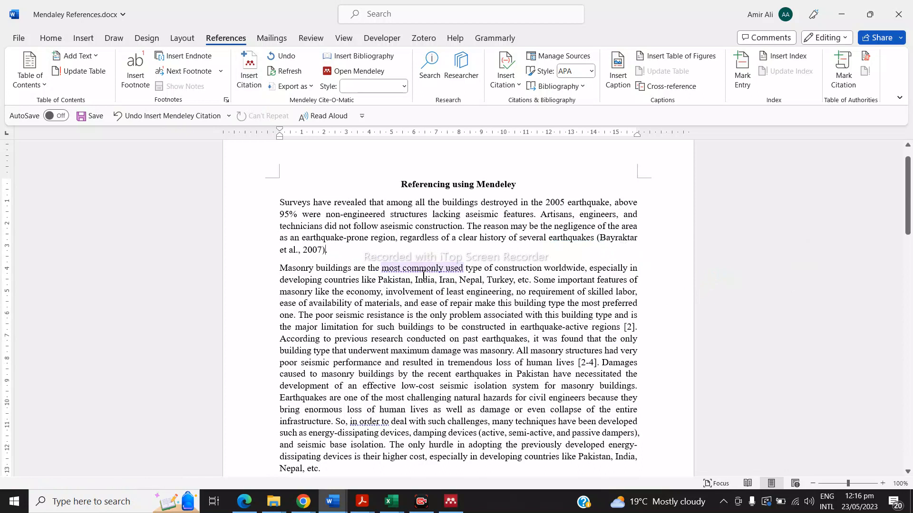
Change the Mendeley citation style of the document to Engineering Structures.
click(322, 251)
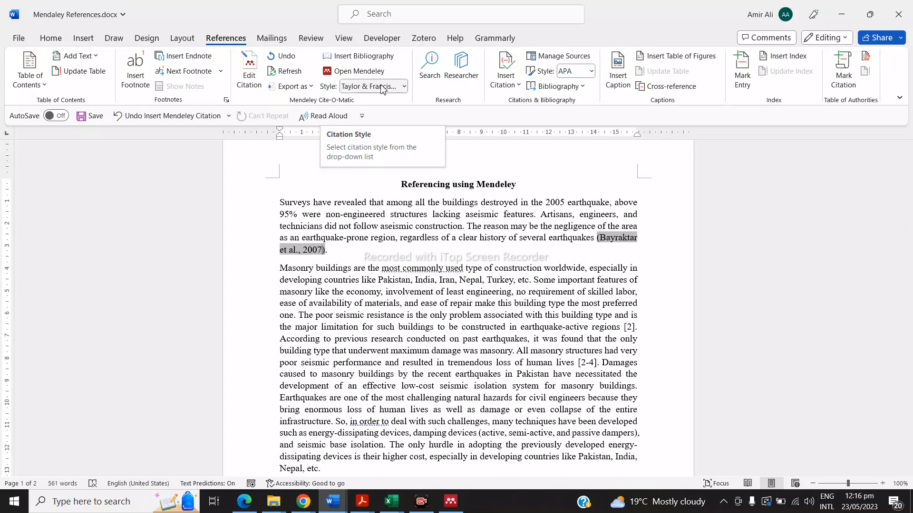
click(404, 87)
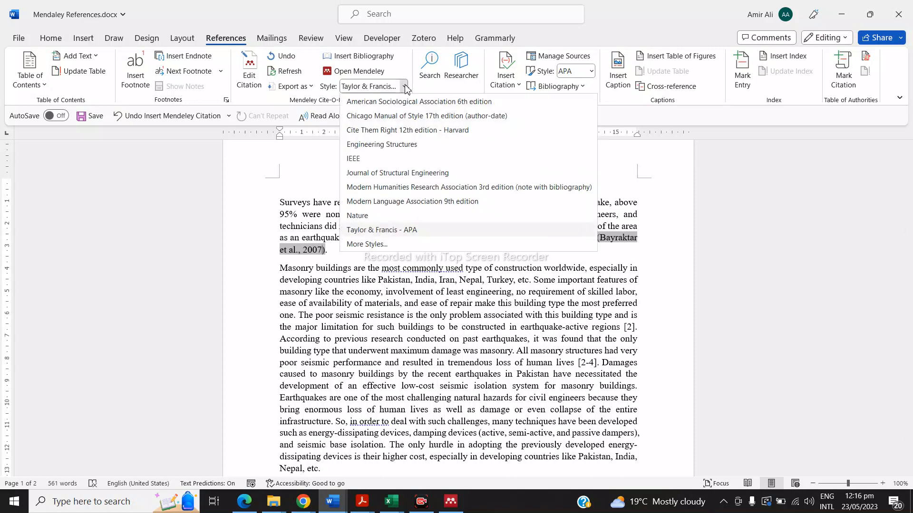
click(430, 144)
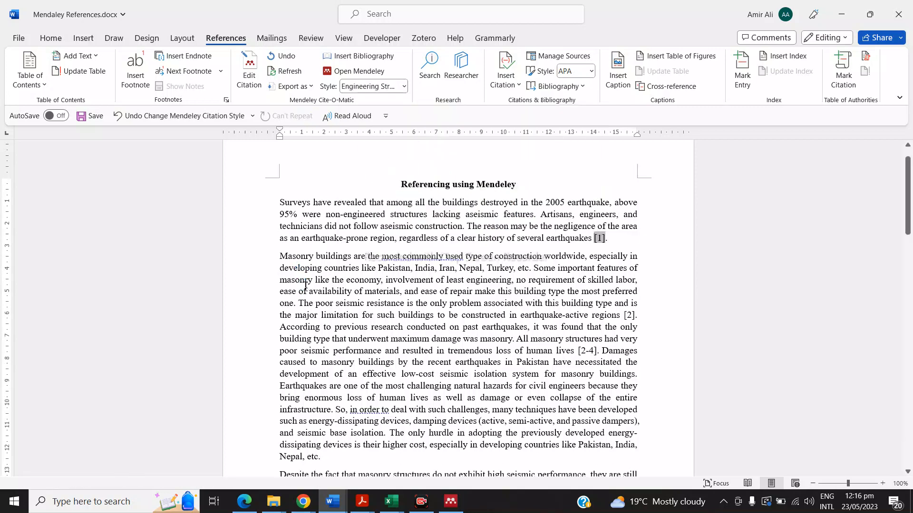
click(604, 244)
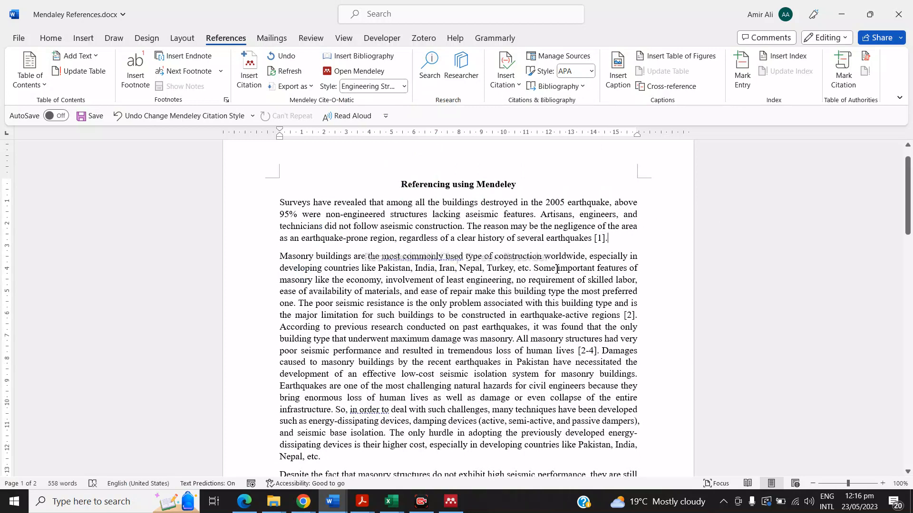
Delete the manually numbered citation [2] after "earthquake-active regions" in the second paragraph.
scroll(586, 297, down, 1)
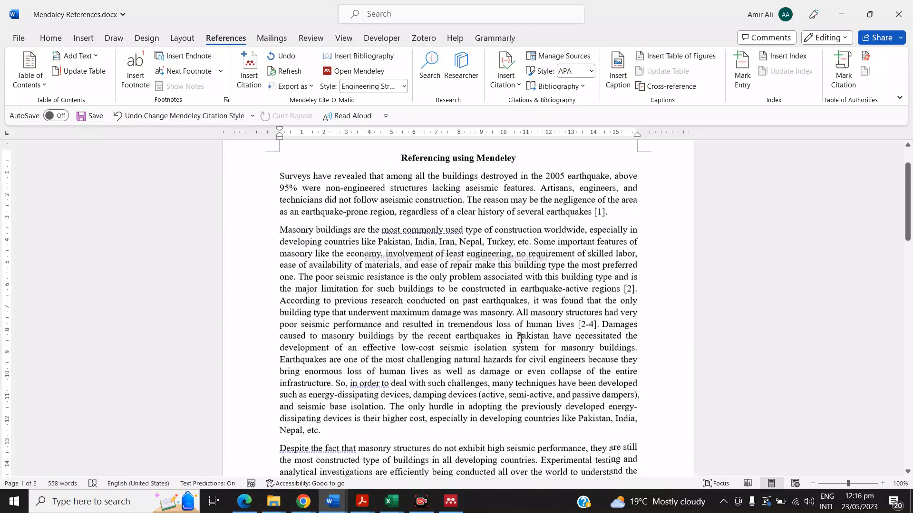
scroll(535, 336, up, 1)
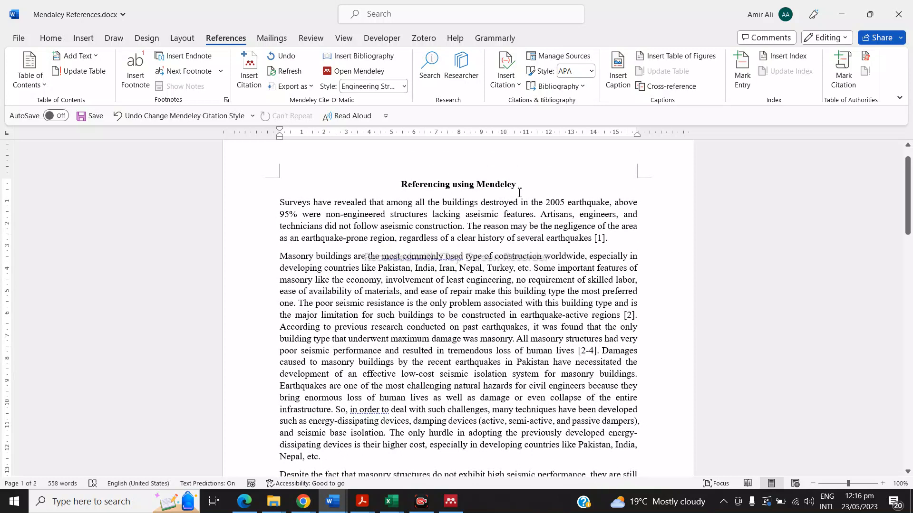
click(603, 239)
scroll(544, 344, down, 1)
click(641, 291)
key(BackSpace)
key(BackSpace)
key(BackSpace)
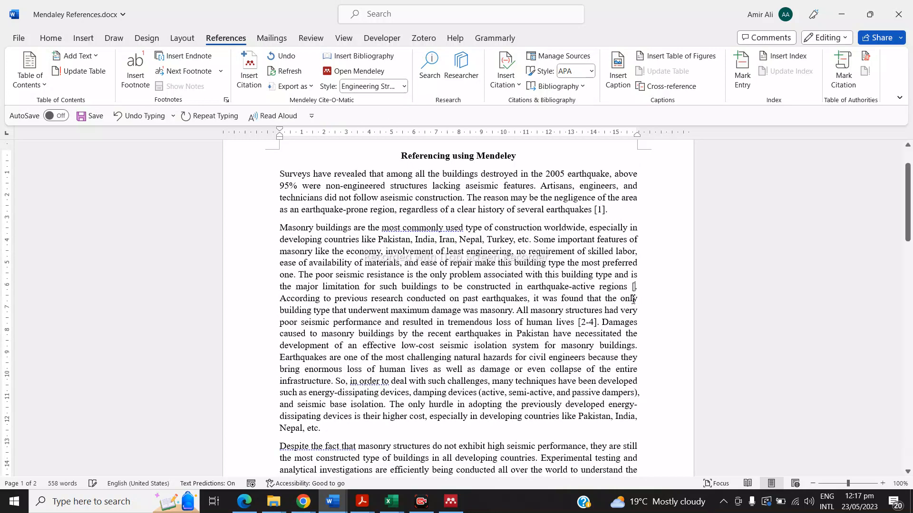
Switch to Microsoft Edge with the Wiley article on masonry aggregates in Seixal and examine its sharing options and page sections.
click(244, 502)
click(238, 5)
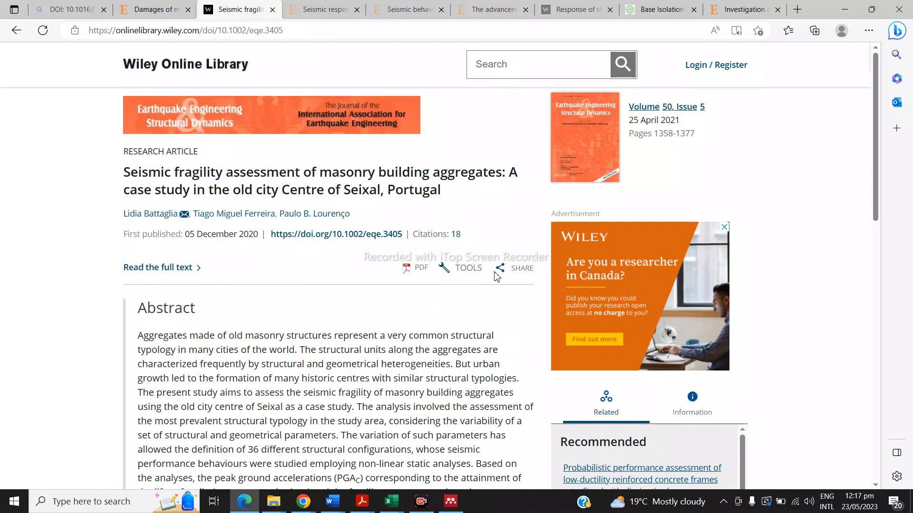
click(523, 270)
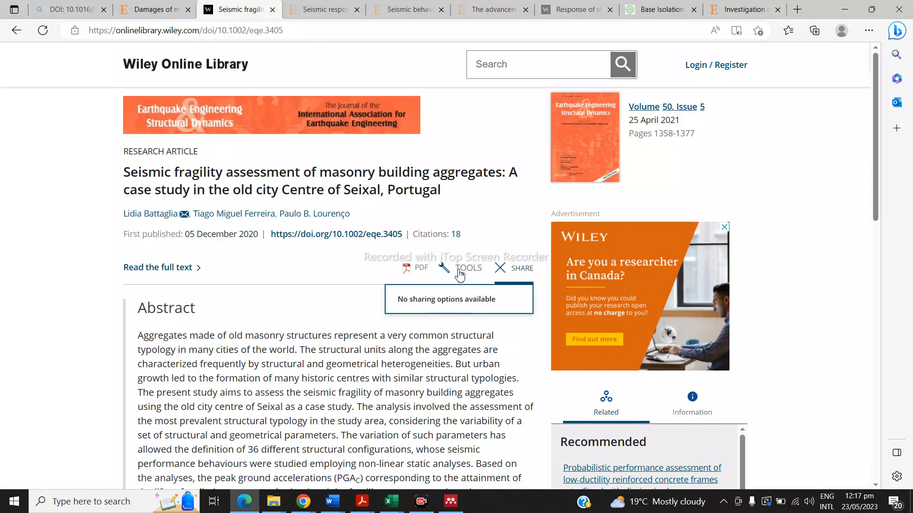
click(441, 315)
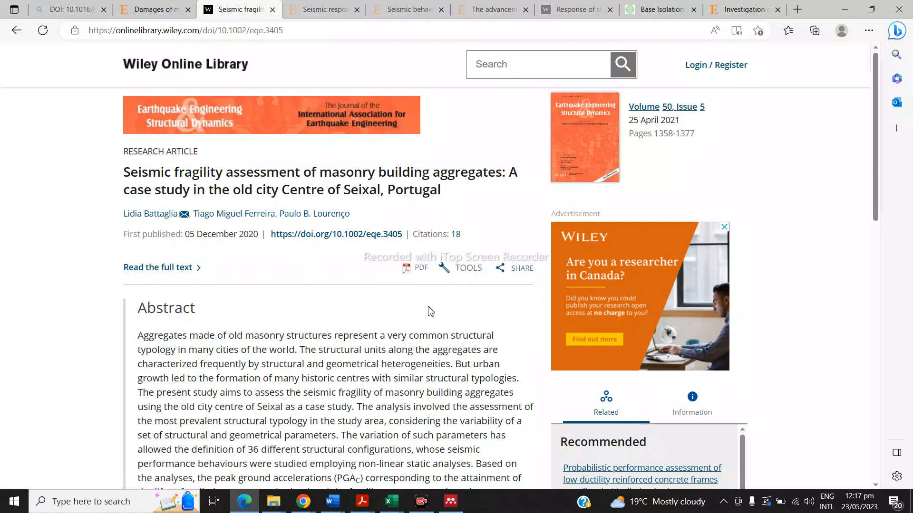
scroll(333, 333, down, 8)
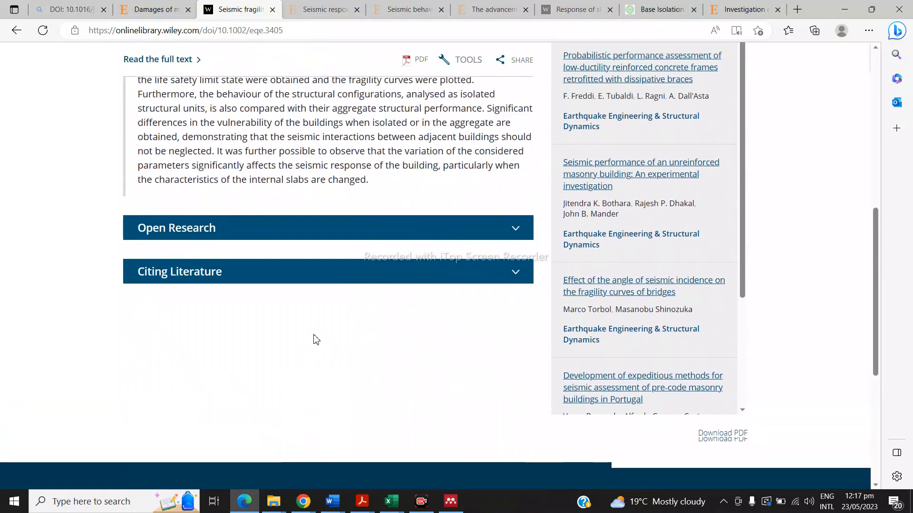
scroll(376, 378, down, 4)
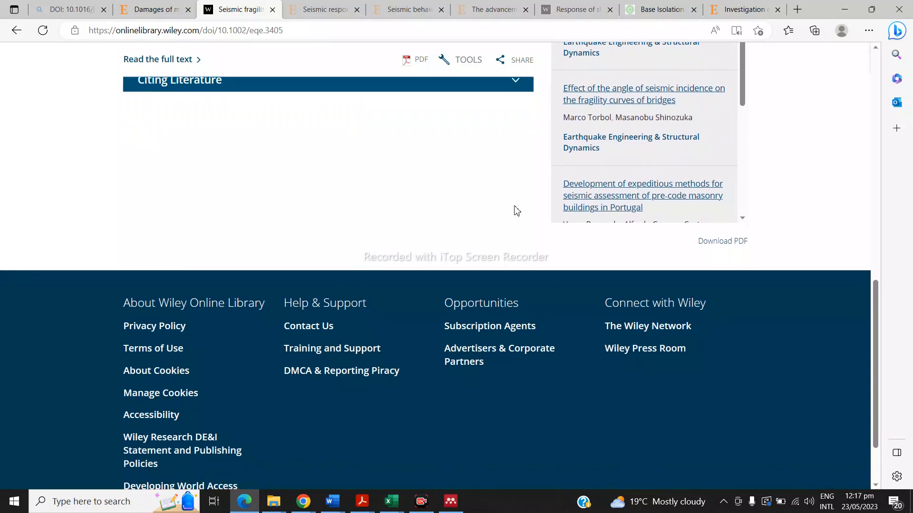
scroll(517, 211, up, 12)
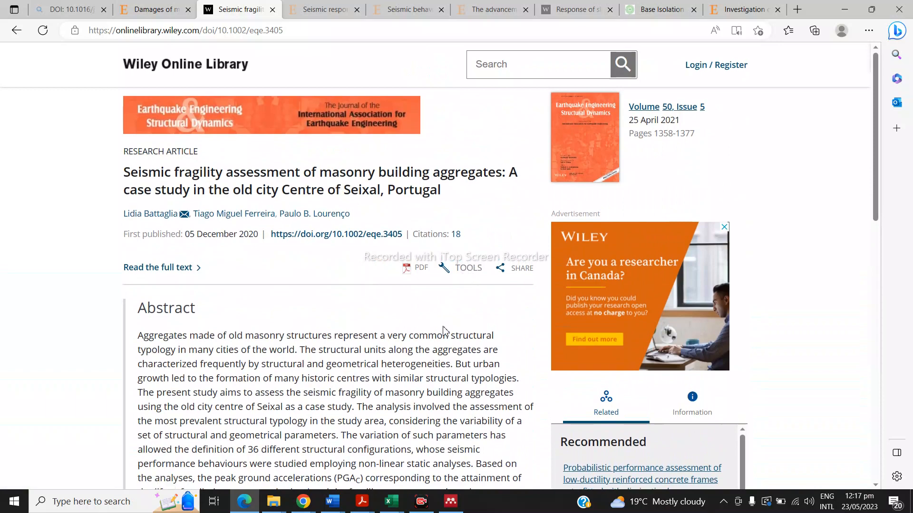
Open the Seixal article's citation export page and copy the full reference given under "How to cite".
click(460, 270)
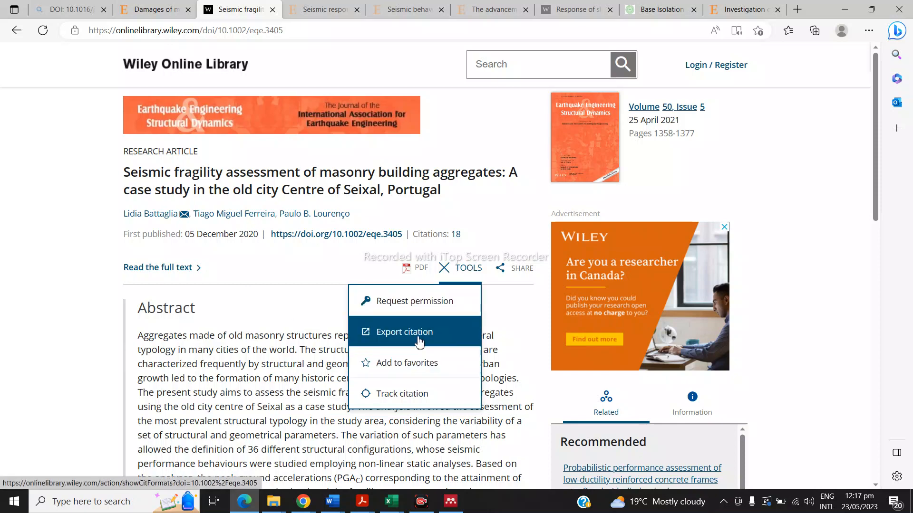
click(420, 333)
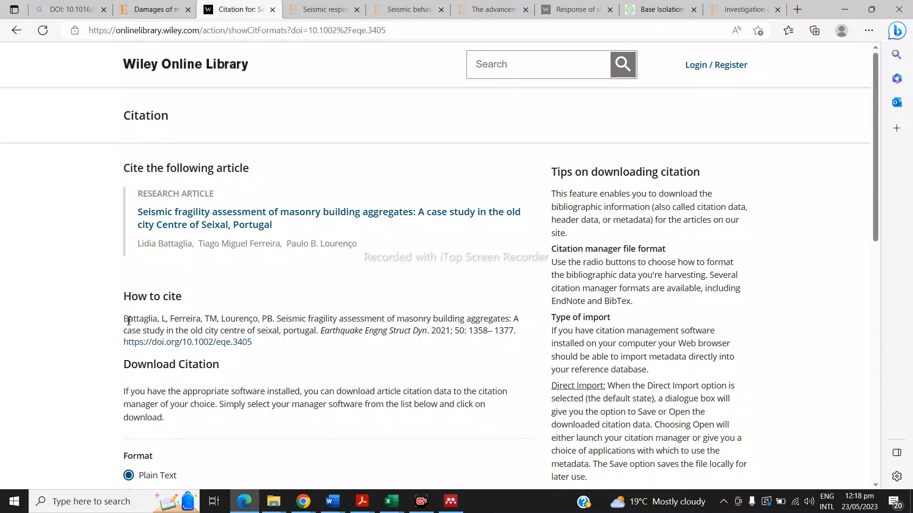
drag(124, 320, 275, 351)
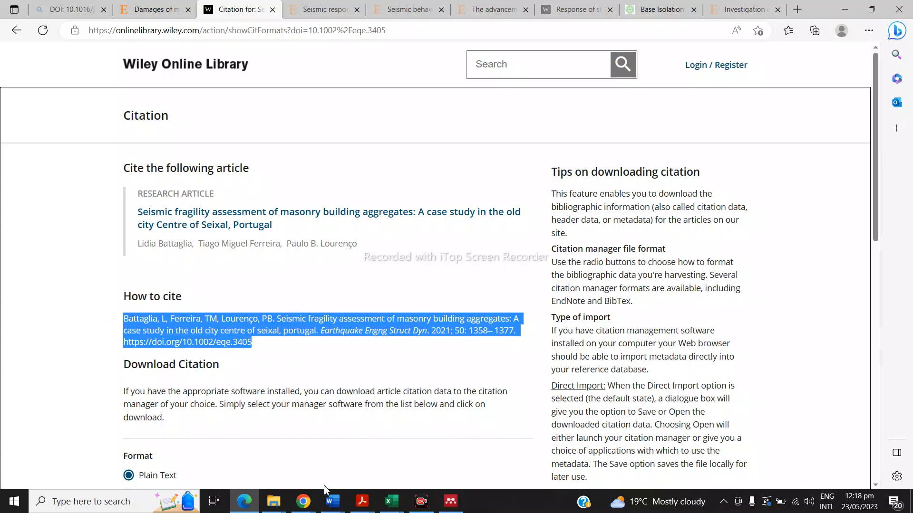
Return to the Mendaley References document, retype [2] after "earthquake-active regions", and paste the copied reference numbered [2] on the blank second page.
click(331, 498)
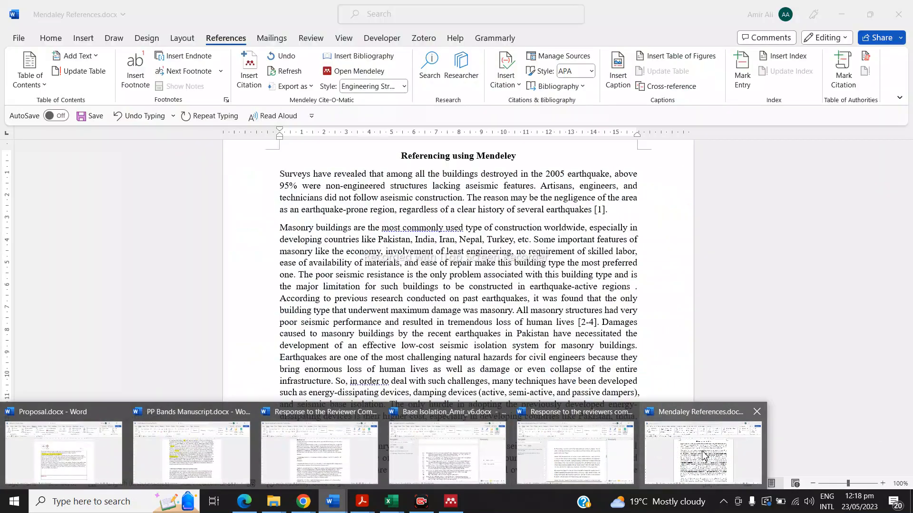
click(702, 456)
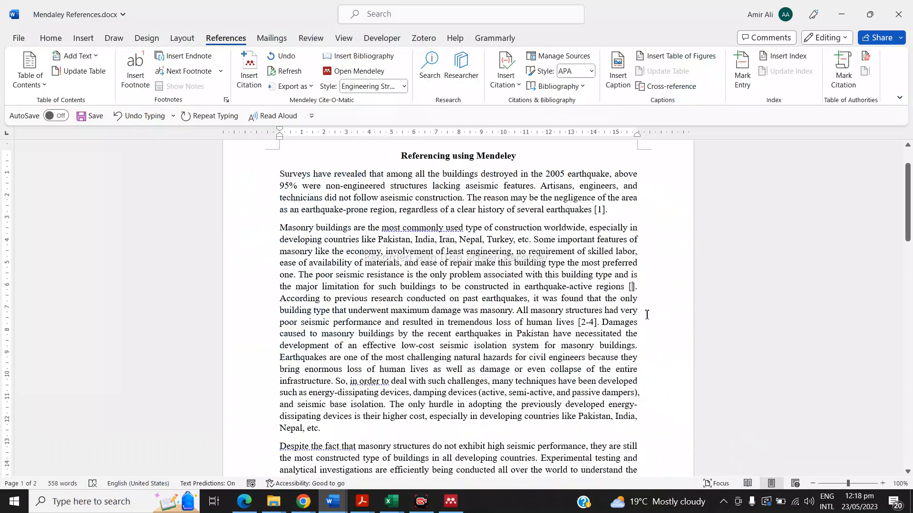
scroll(626, 315, down, 10)
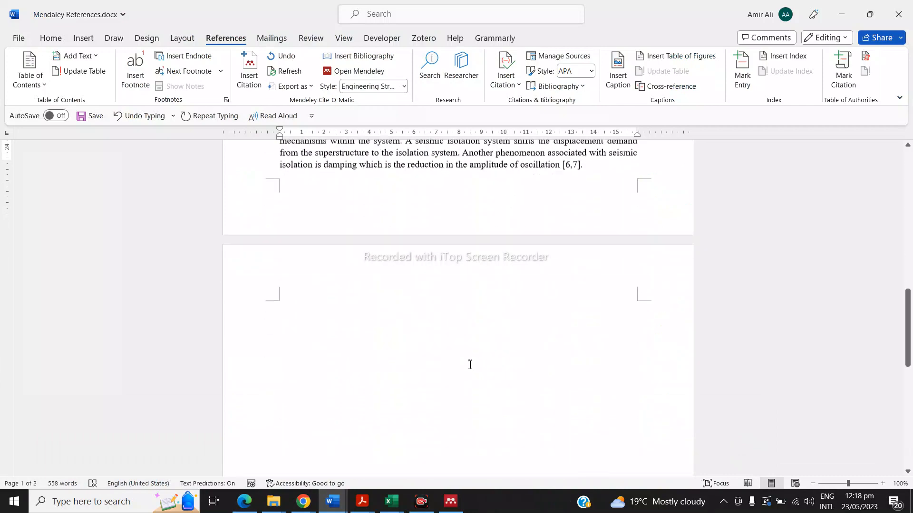
click(415, 329)
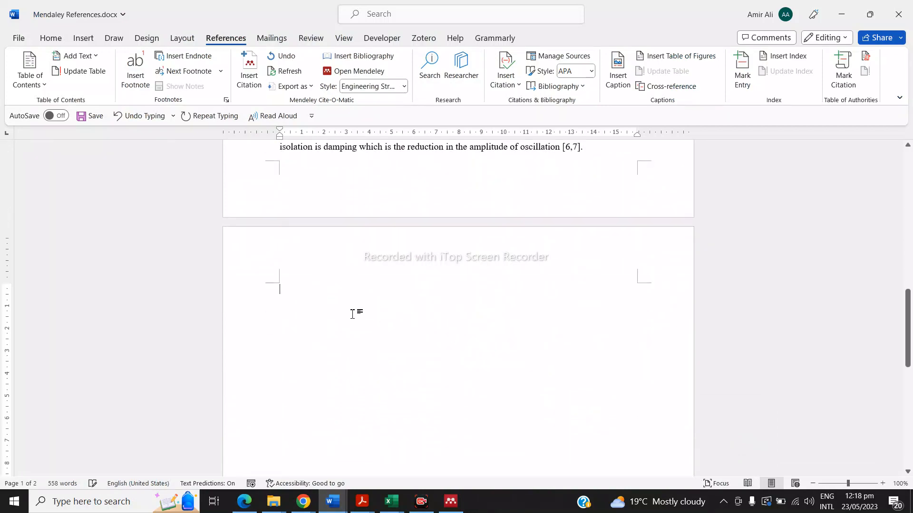
text([])
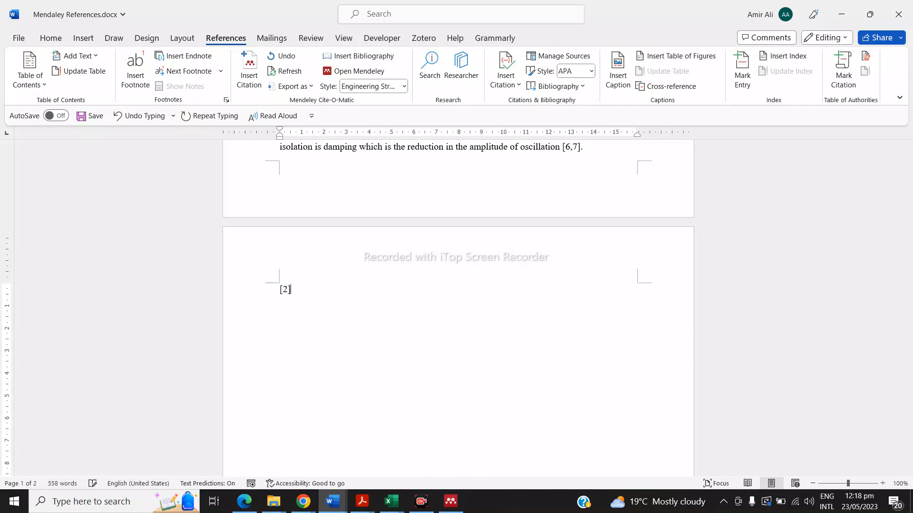
text(Battaglia, L, Ferreira, TM, Lourenço, PB. Seismic fragility assessment of masonry building aggregates: A case study in the old city centre of seixal, portugal. Earthquake Engng Struct Dyn. 2021; 50: 1358- 1377. https://doi.org/10.1002/eqe.3405)
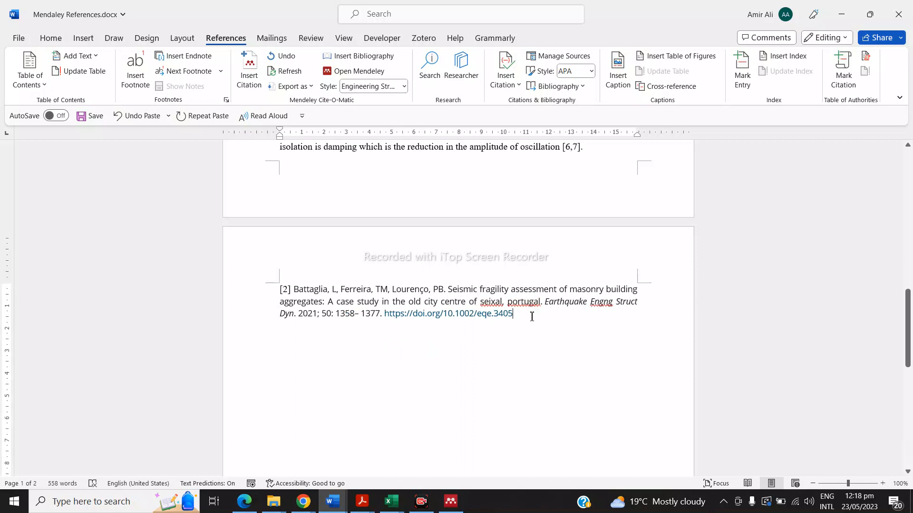
Delete the manually pasted reference [2] from the second page and return to the second paragraph.
drag(459, 310, 225, 291)
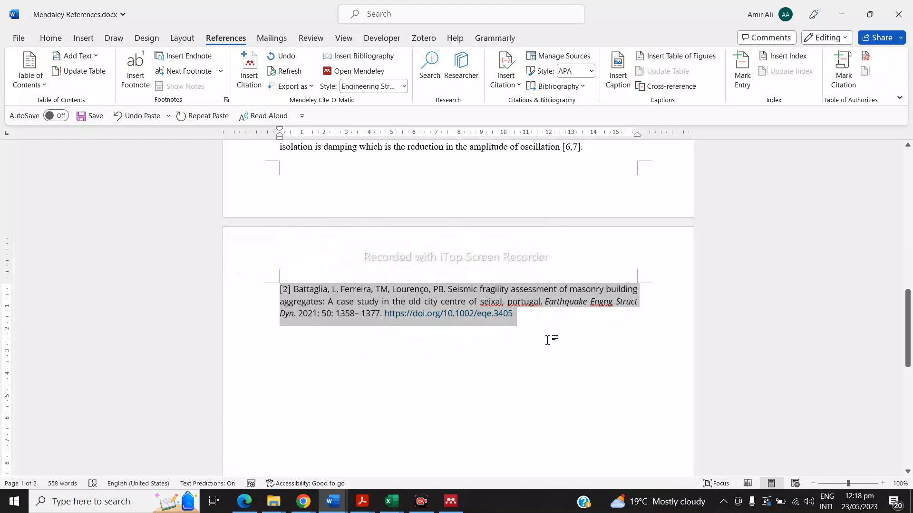
key(Delete)
scroll(643, 215, up, 4)
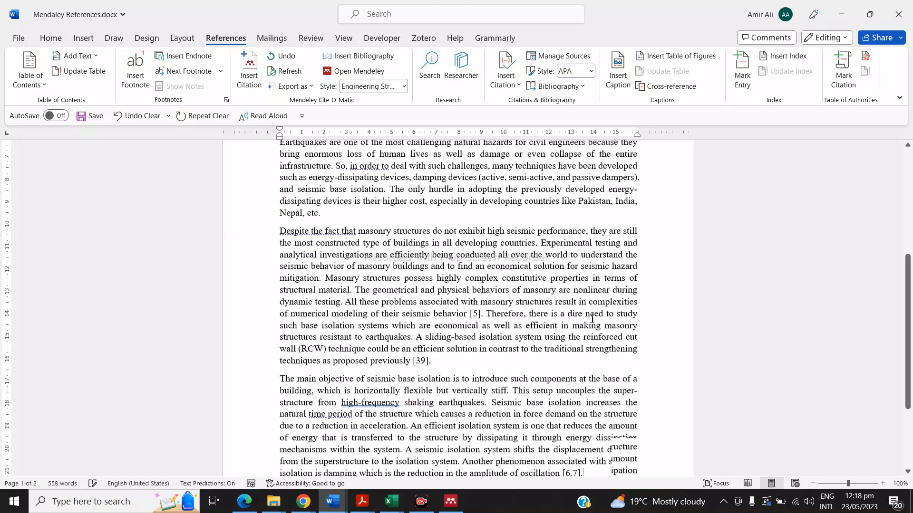
scroll(637, 165, up, 3)
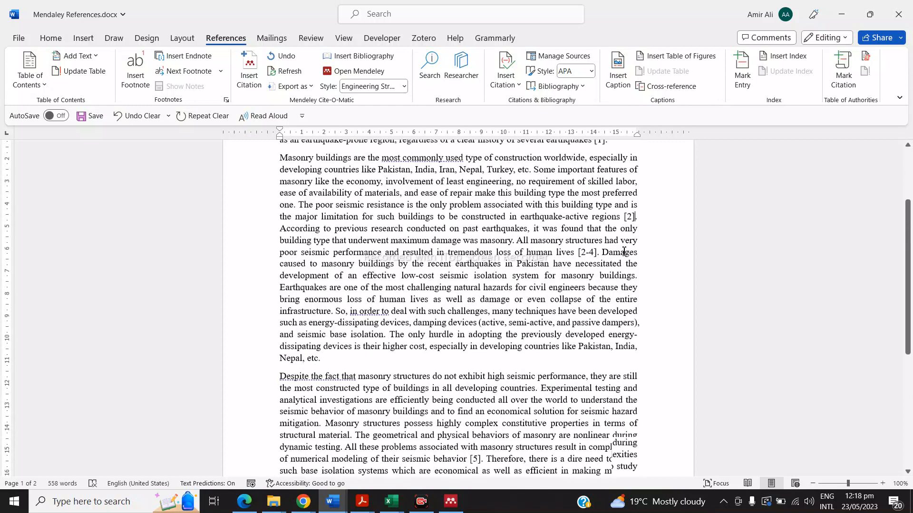
Delete the manually typed [2] after "earthquake-active regions" in the second paragraph.
click(620, 251)
key(Delete)
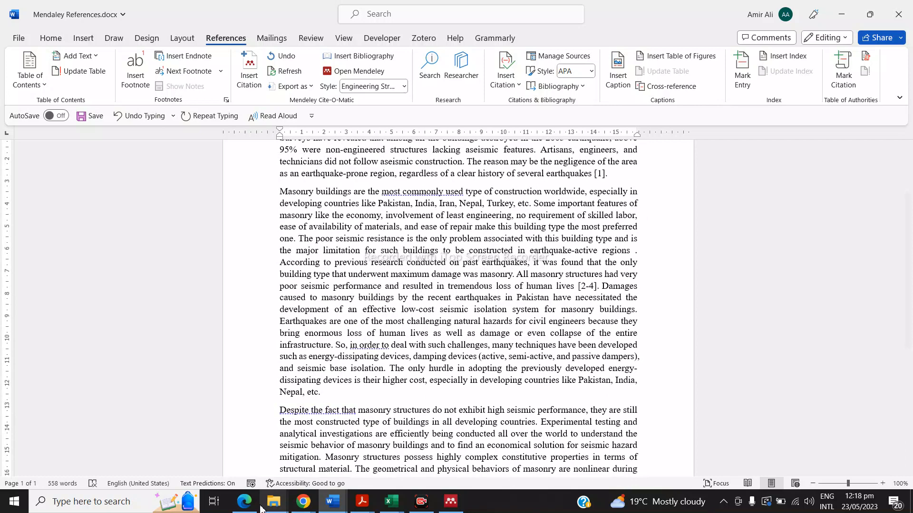
Switch to Microsoft Edge, dismiss the Wiley survey, and download the Seixal article's citation in RIS (ProCite, Reference Manager) format.
click(243, 502)
click(295, 367)
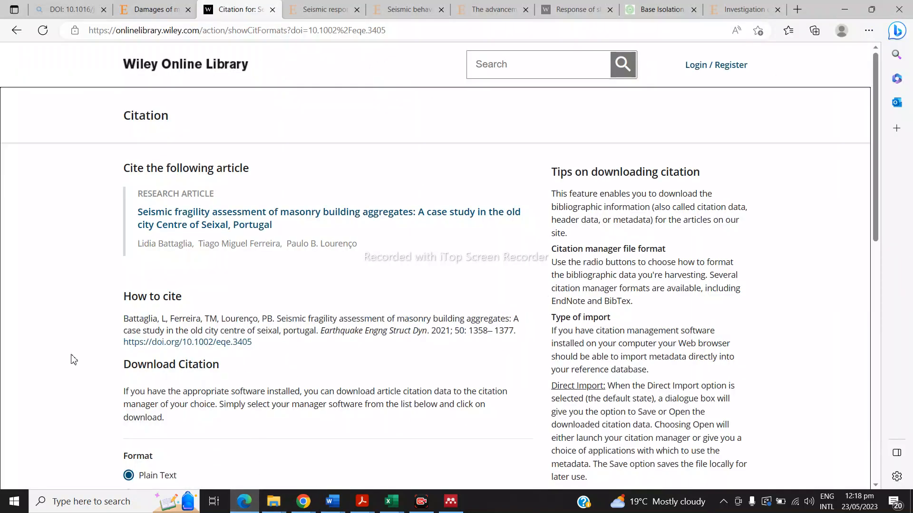
scroll(74, 360, down, 4)
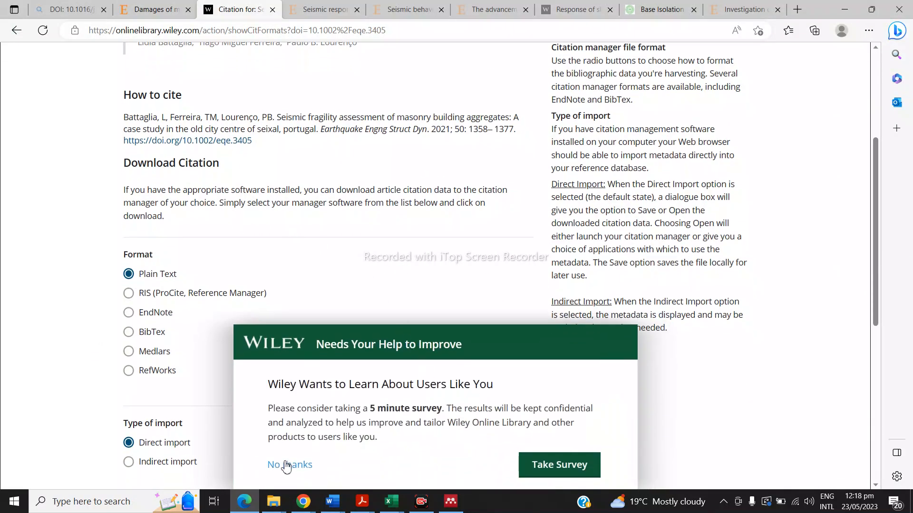
click(290, 465)
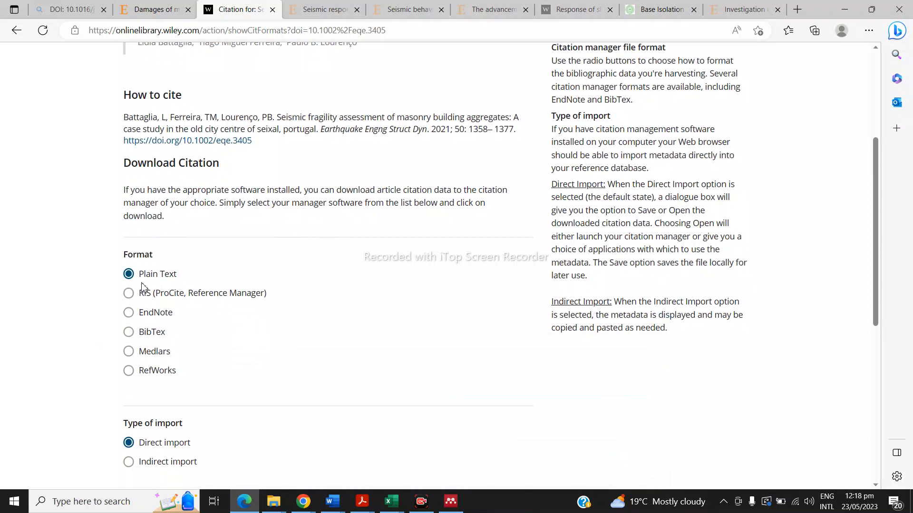
click(129, 294)
scroll(281, 311, down, 4)
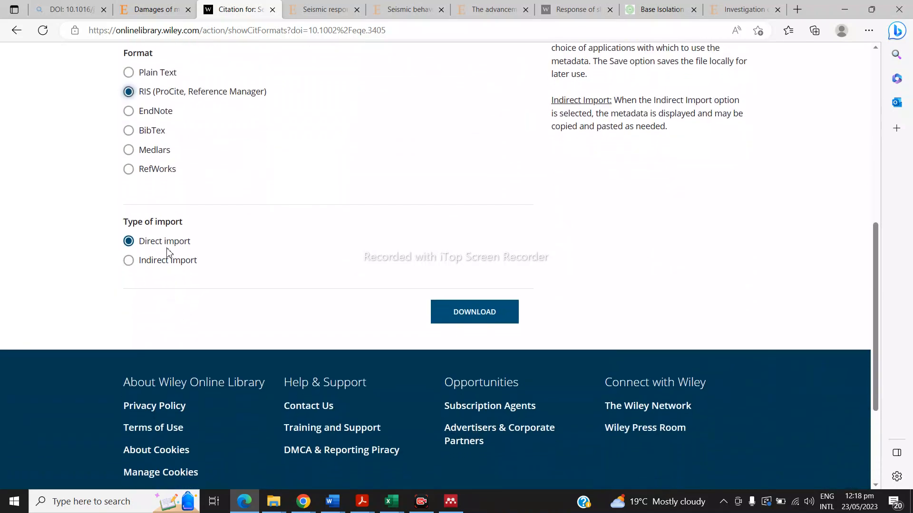
click(443, 316)
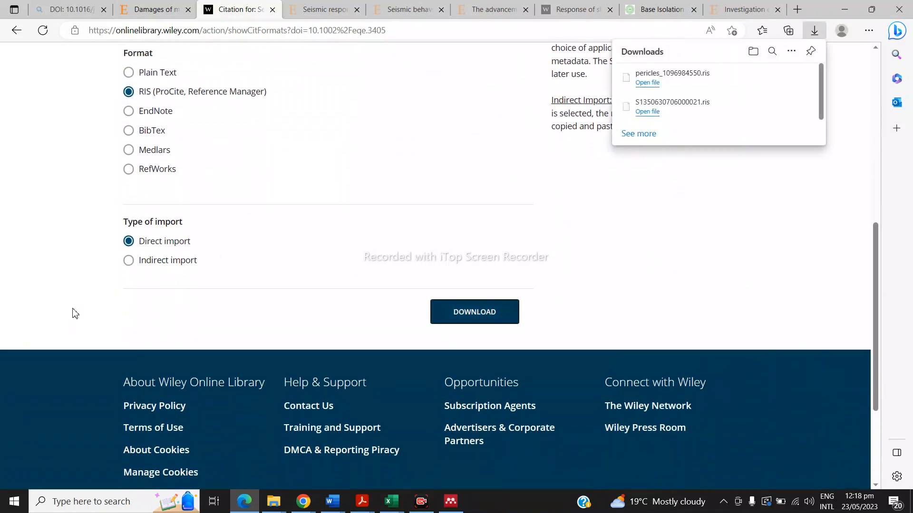
mouse_move(681, 79)
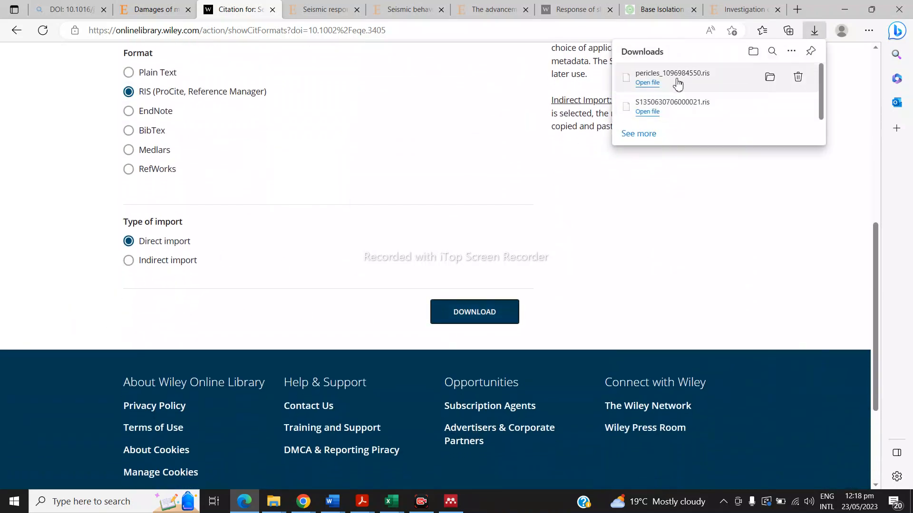
Switch to Mendeley Desktop, import pericles_1096984550.ris into the "Referencing using Mendeley" folder, and show the imported article's details.
click(453, 504)
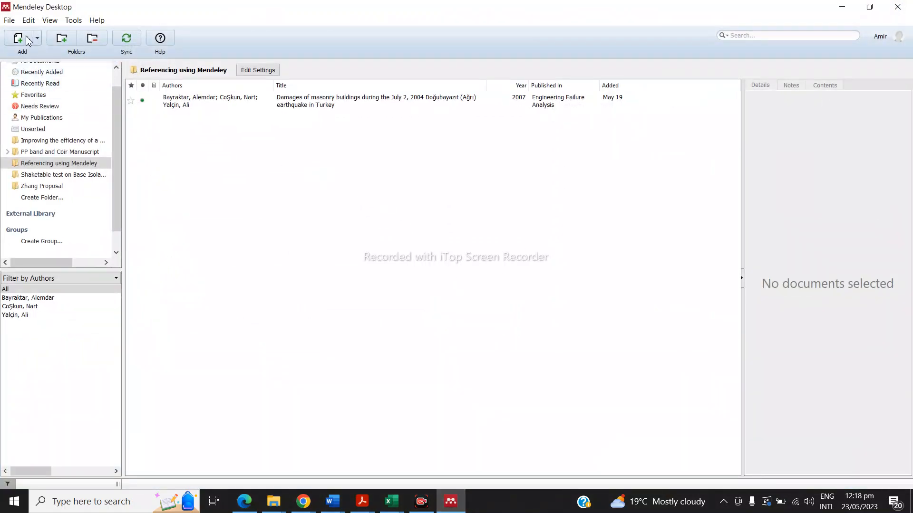
click(18, 43)
click(245, 116)
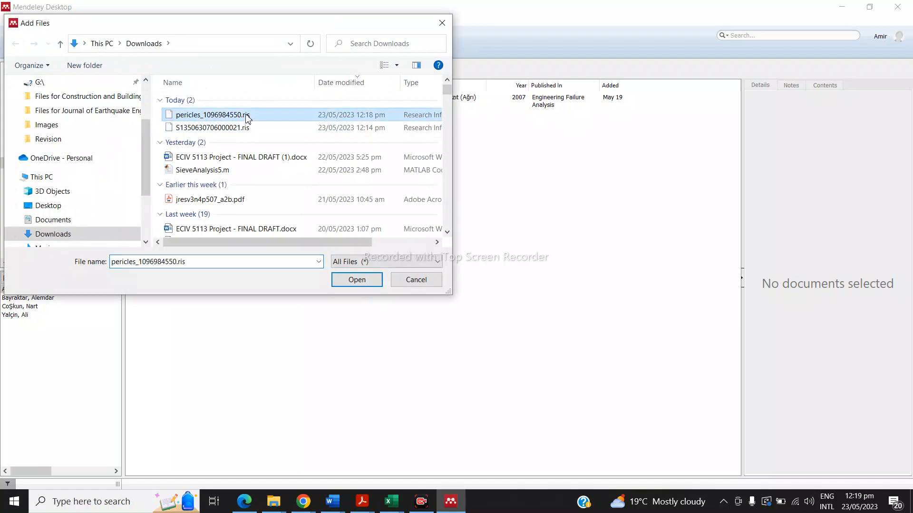
click(376, 283)
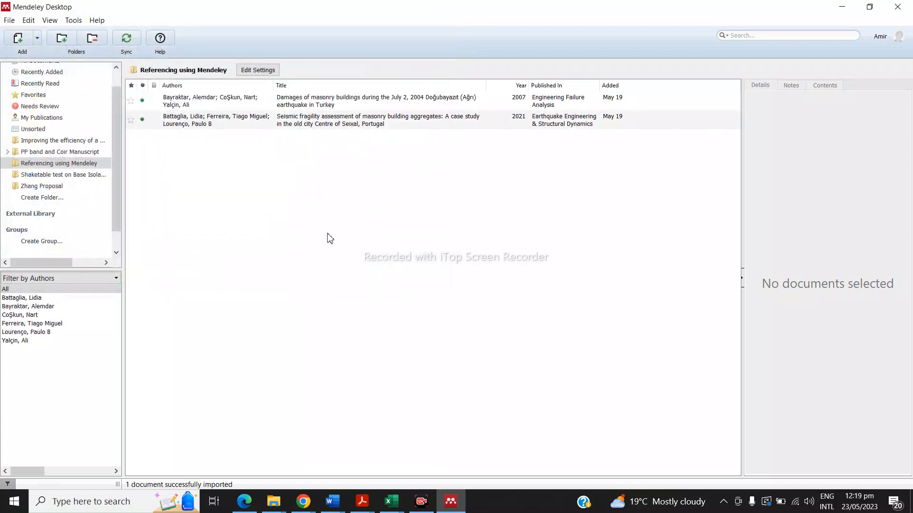
click(273, 125)
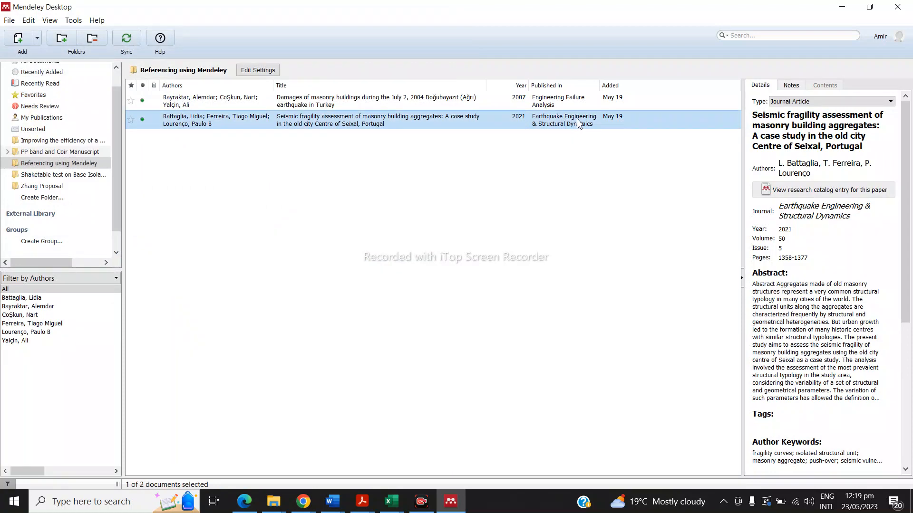
Return the Wiley page in Microsoft Edge from the citation export to the Seixal article, and switch back to the Mendaley References document.
click(244, 501)
scroll(252, 233, up, 8)
click(14, 31)
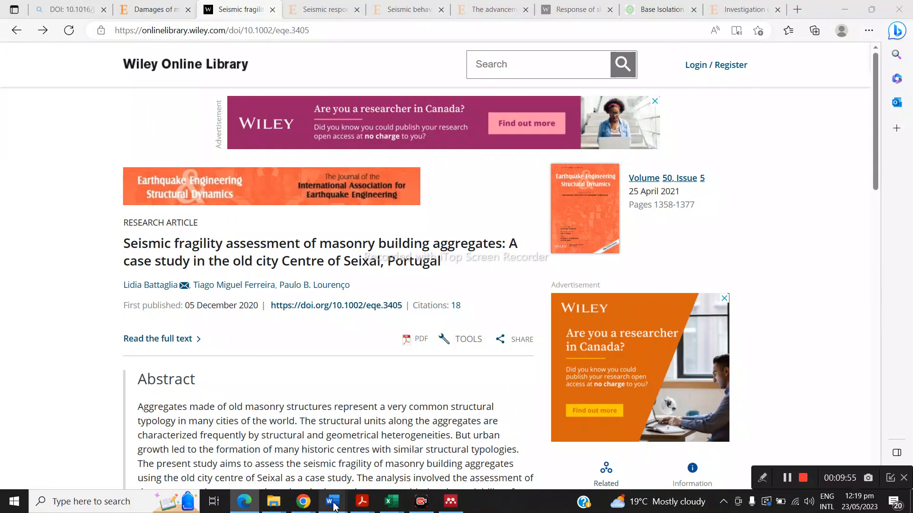
mouse_move(332, 501)
click(674, 446)
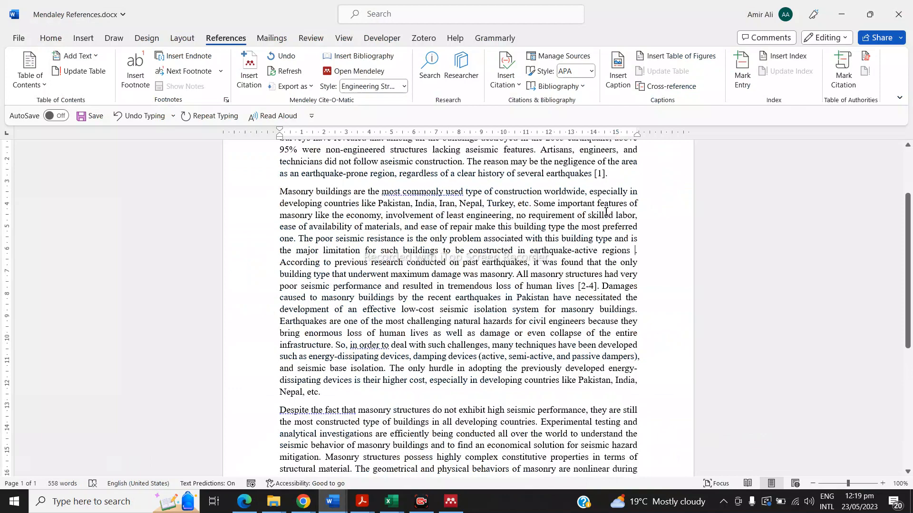
Switch to Mendeley Desktop and copy "Seismic fragility assessment of masonry building aggregates" from the Seixal article's title.
click(451, 501)
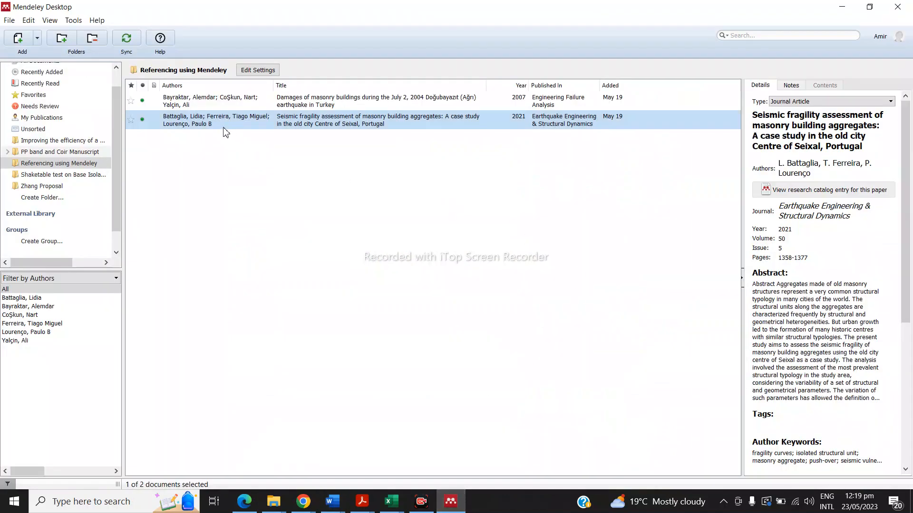
click(755, 117)
drag(754, 116, 877, 126)
key(ctrl+c)
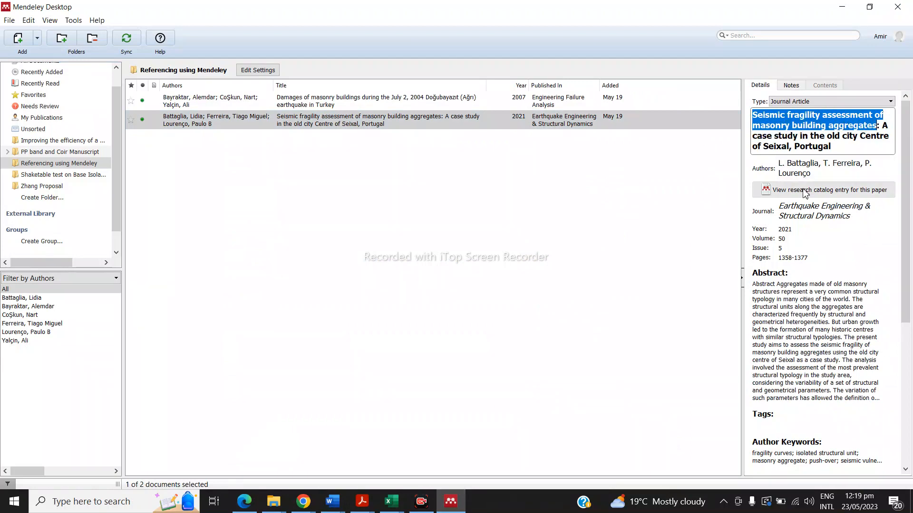
In the Mendaley References document, insert a Mendeley citation after "earthquake-active regions", finding the 2021 Seixal article by its copied title.
click(333, 502)
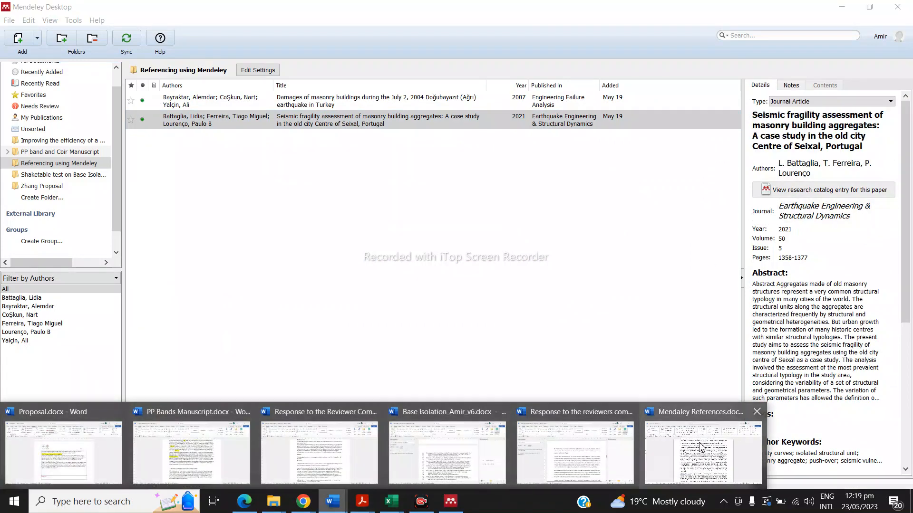
click(695, 444)
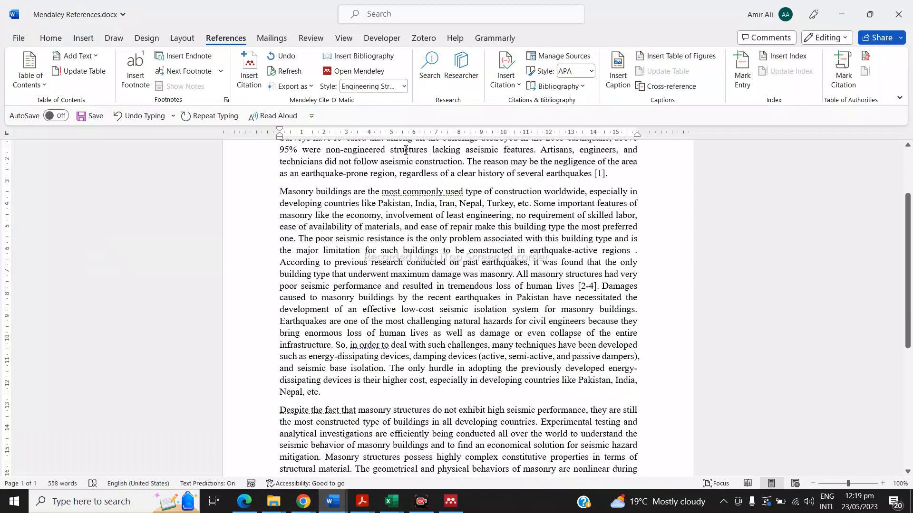
click(249, 69)
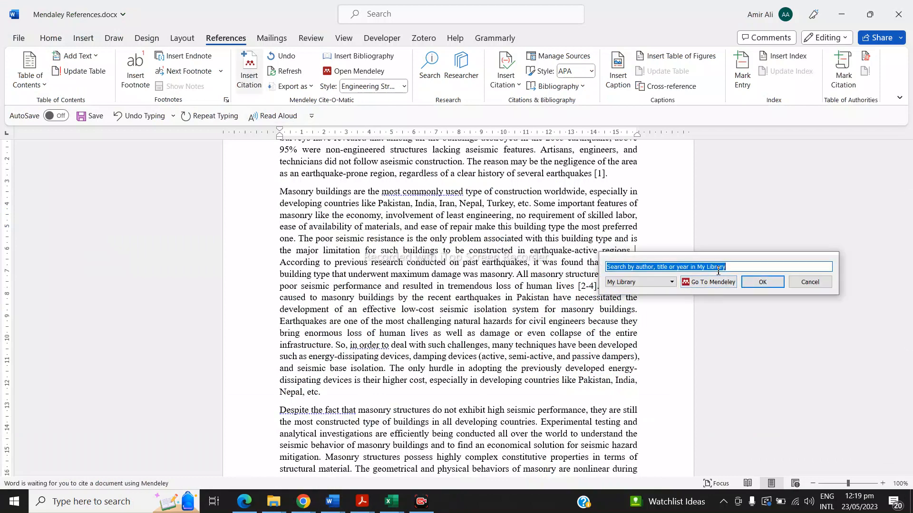
key(ctrl+v)
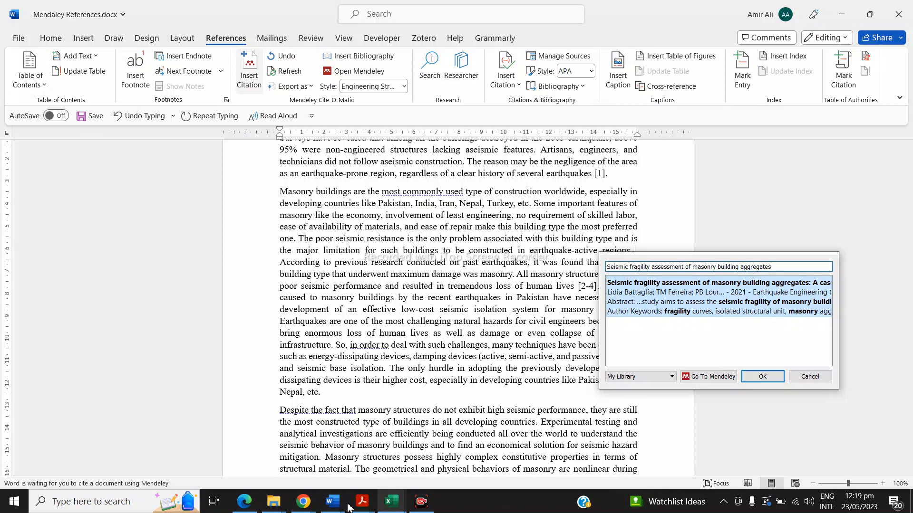
mouse_move(345, 503)
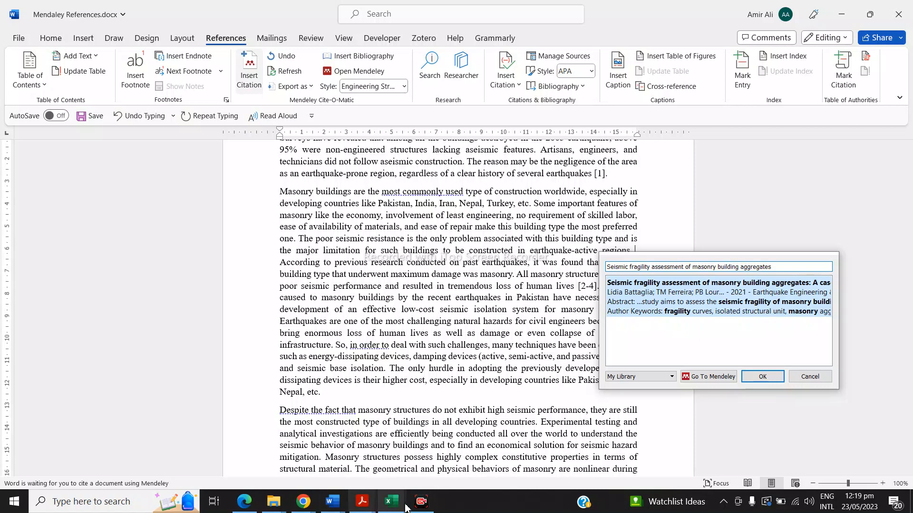
click(700, 305)
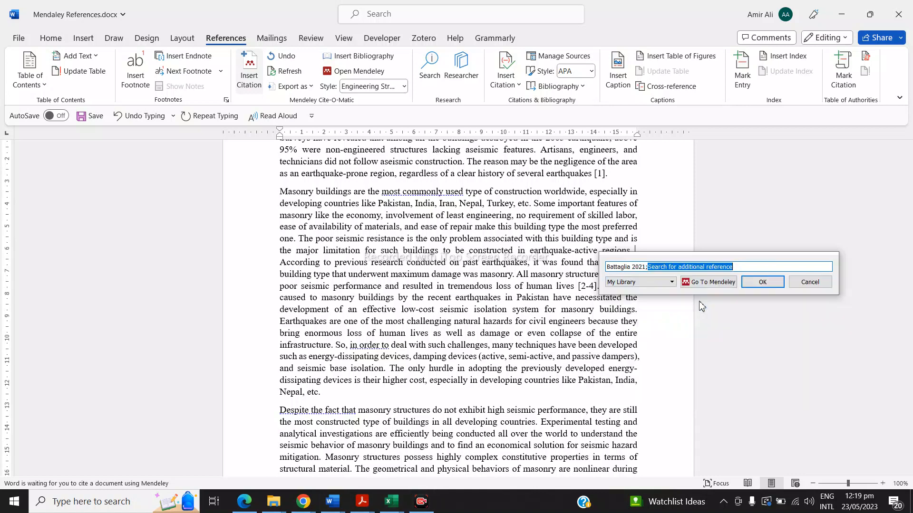
click(744, 286)
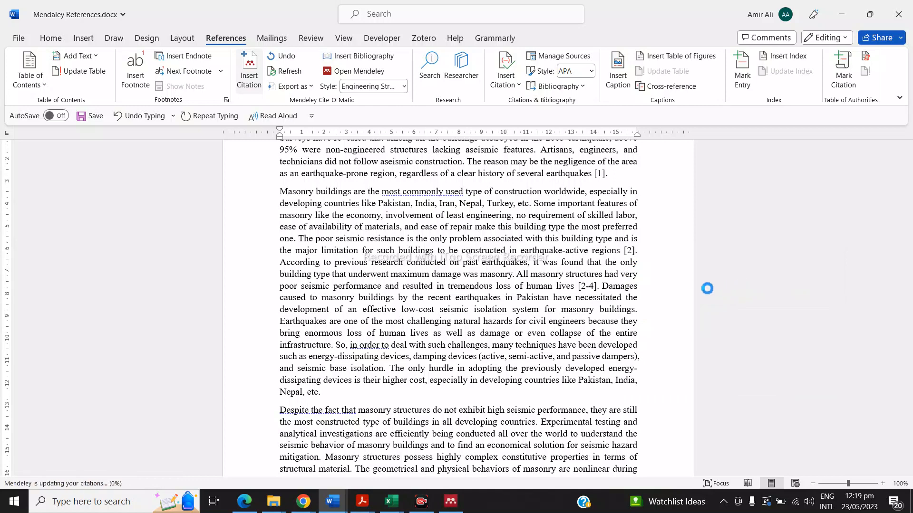
click(453, 502)
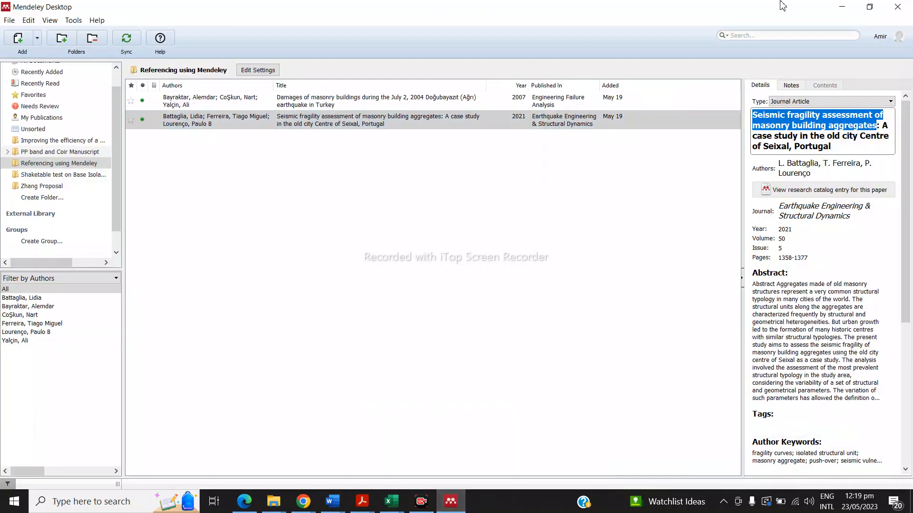
click(842, 7)
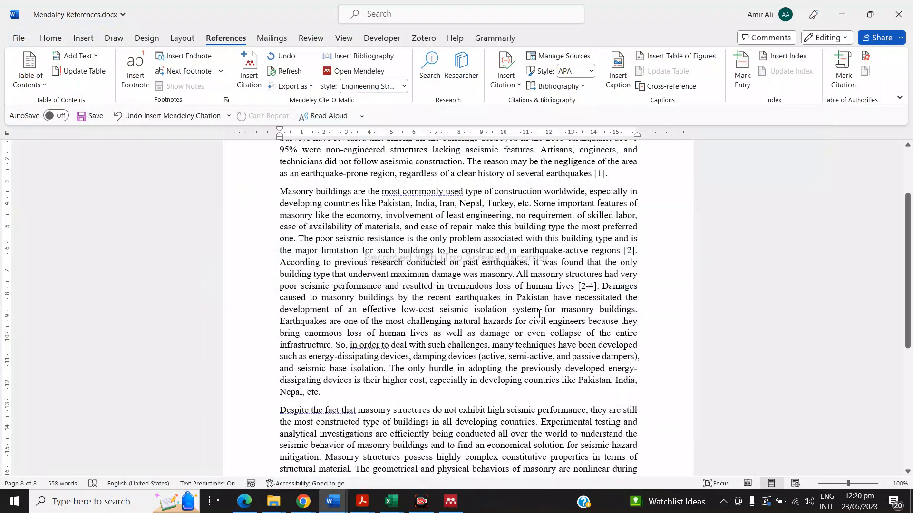
scroll(613, 284, down, 1)
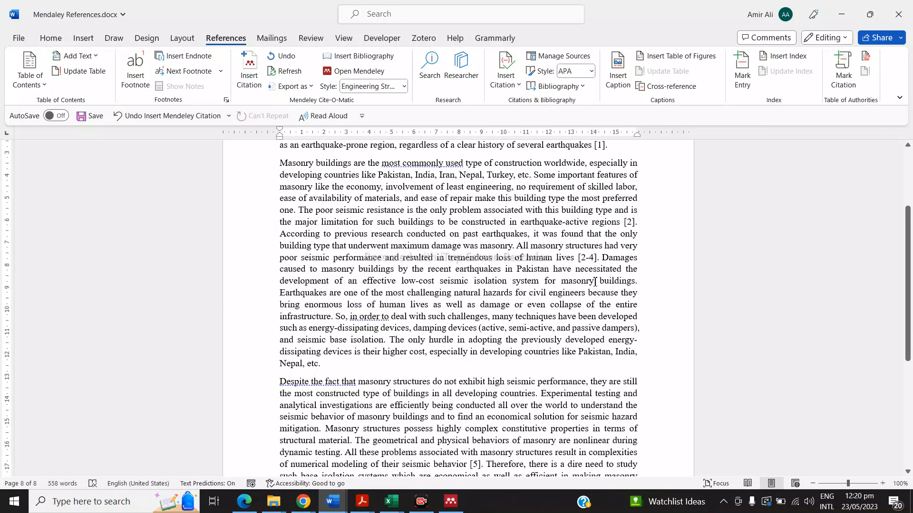
scroll(595, 282, up, 1)
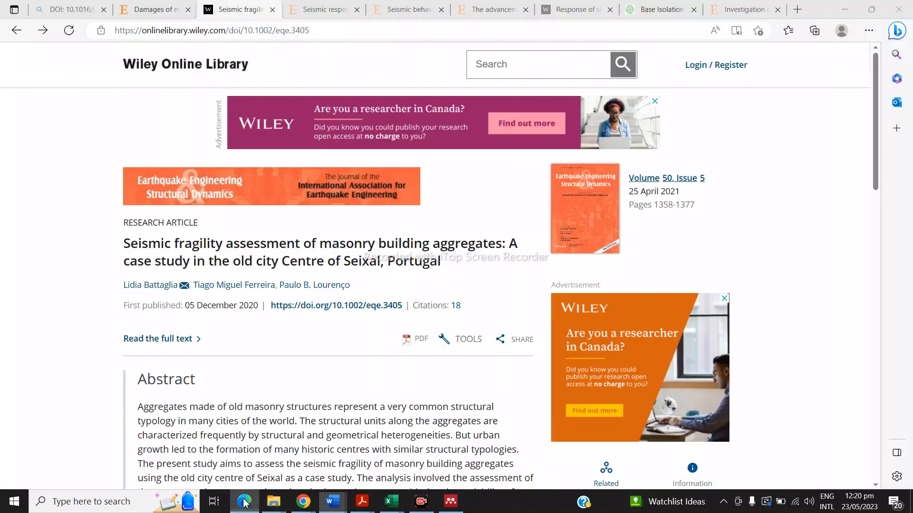
Switch to Microsoft Edge and export the RIS citation of the "Seismic response of masonry buildings in historical centres" article on ScienceDirect.
click(244, 502)
click(318, 13)
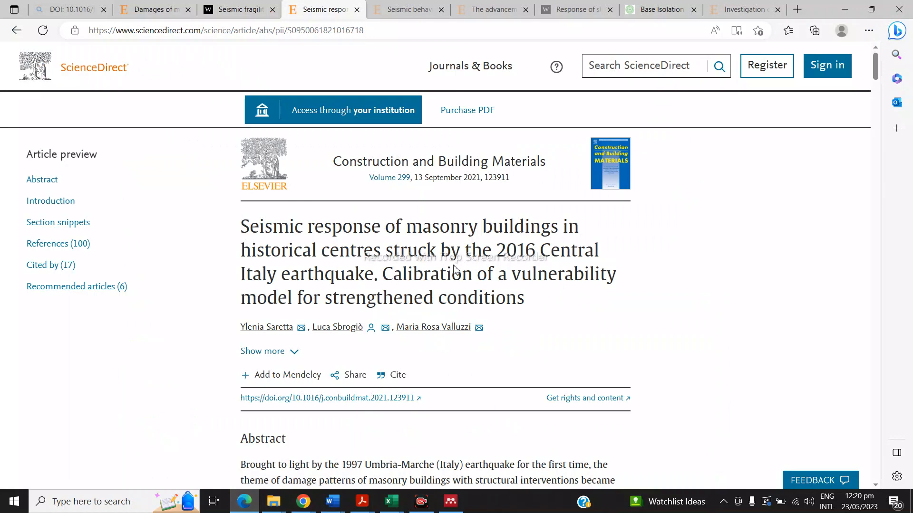
click(410, 4)
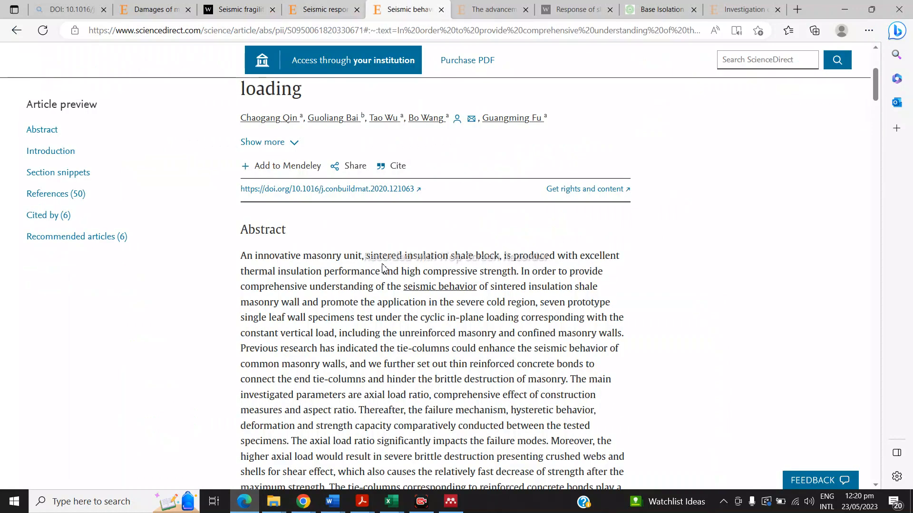
scroll(310, 88, up, 5)
click(331, 5)
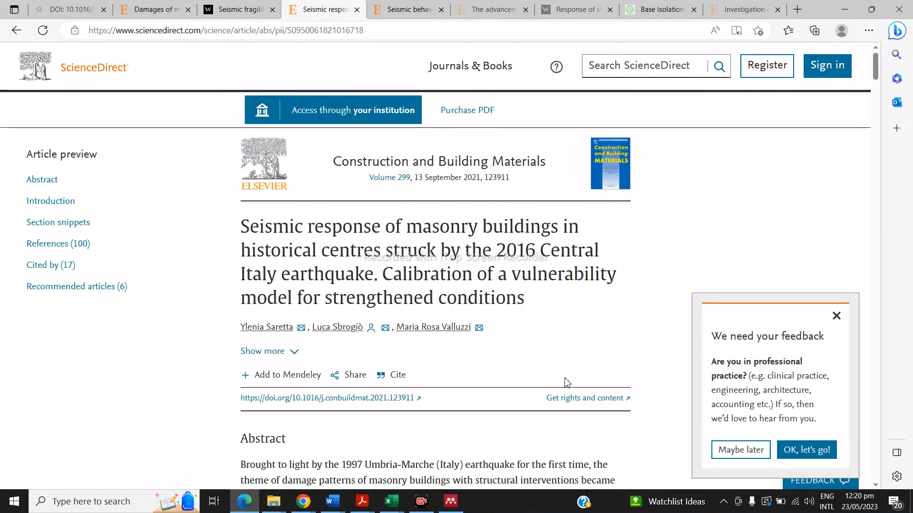
scroll(428, 355, down, 1)
click(398, 309)
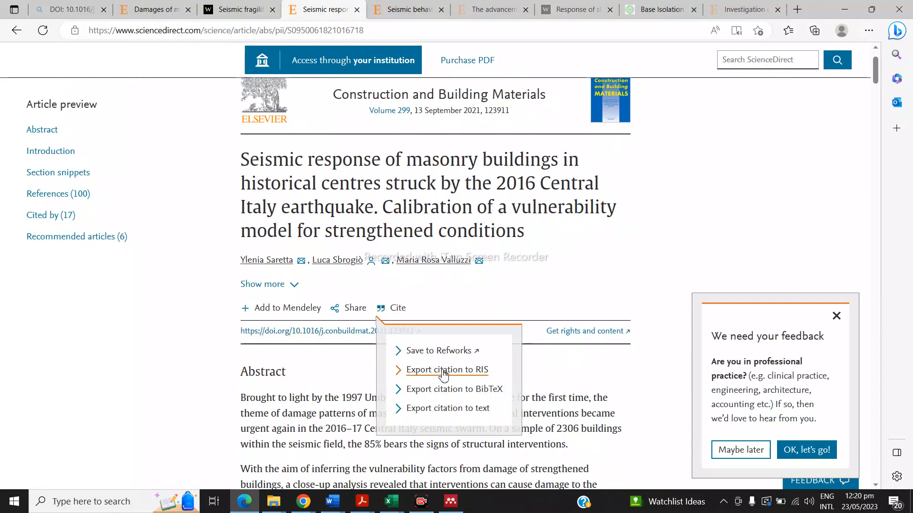
click(440, 371)
Export the RIS citation of the "Seismic behavior of unreinforced and confined masonry walls" article.
click(395, 9)
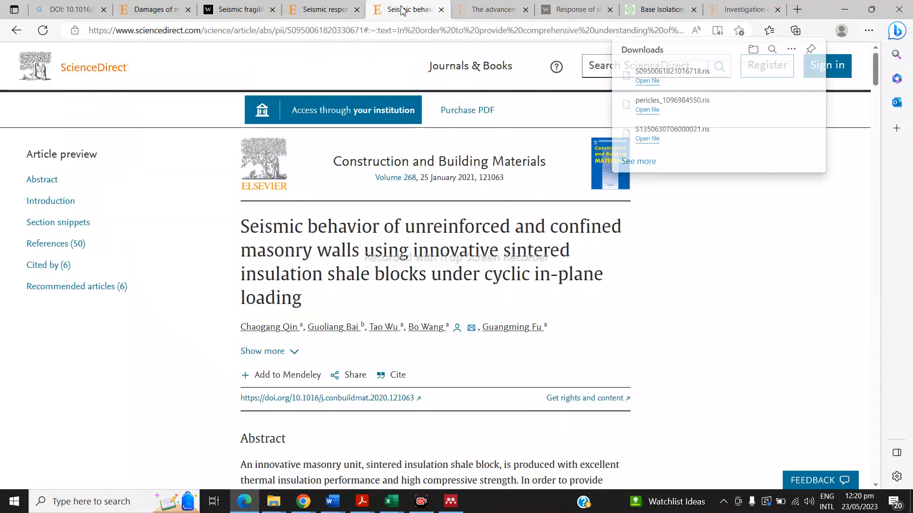
click(398, 375)
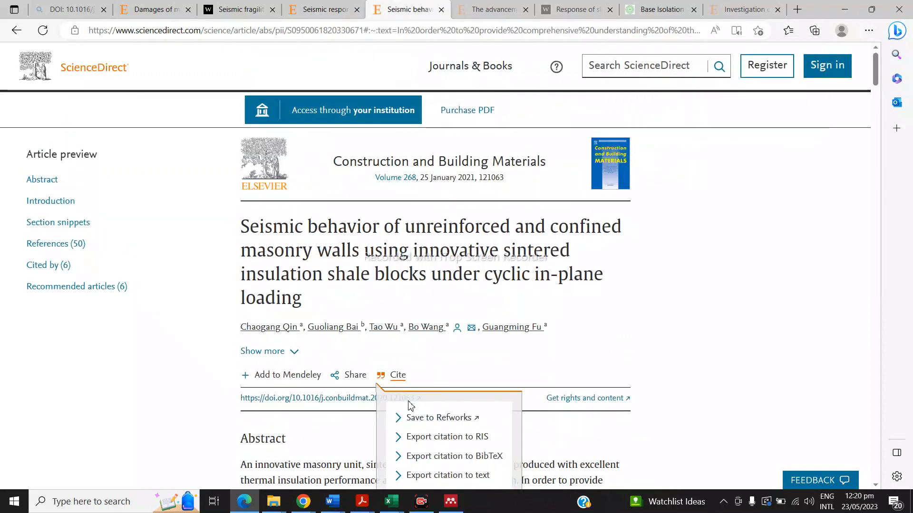
click(430, 441)
Switch to Mendeley Desktop and import S0950061820330671.ris and S0950061821016718.ris from Downloads into the "Referencing using Mendeley" folder.
click(449, 503)
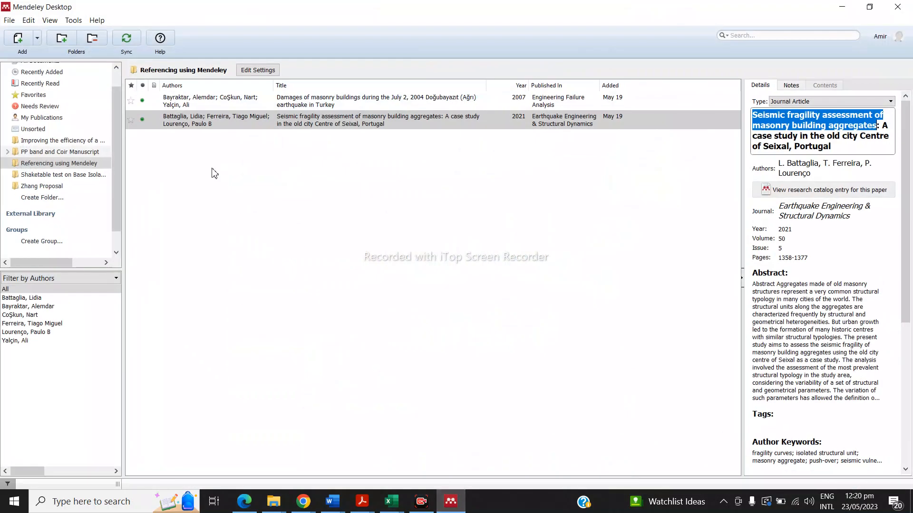
click(215, 177)
click(19, 39)
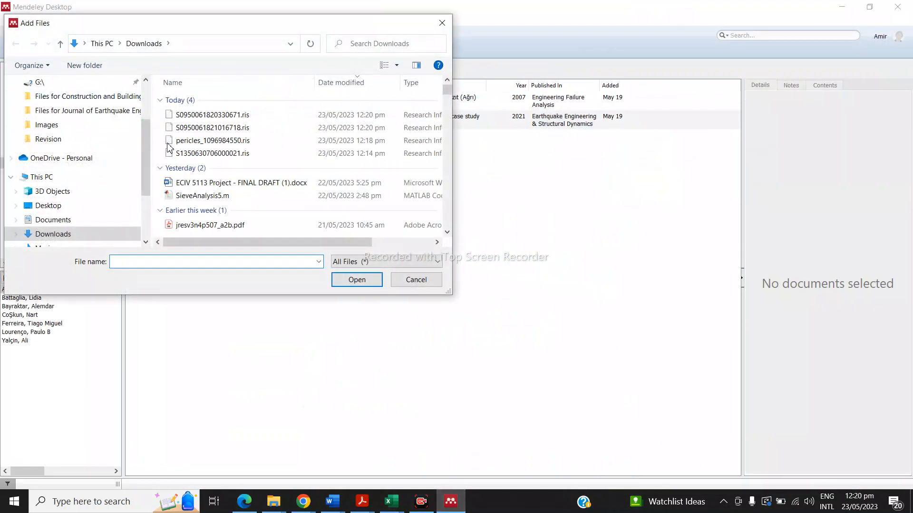
click(213, 115)
ctrl+click(224, 127)
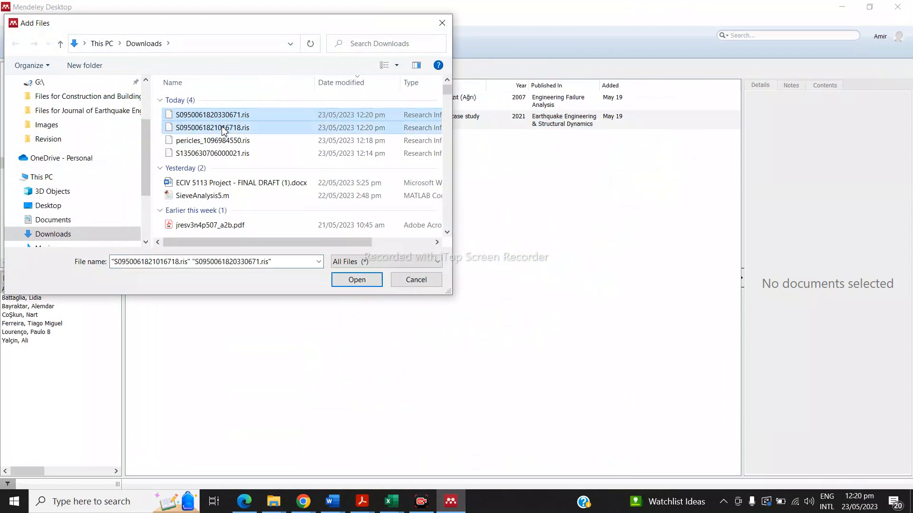
click(357, 279)
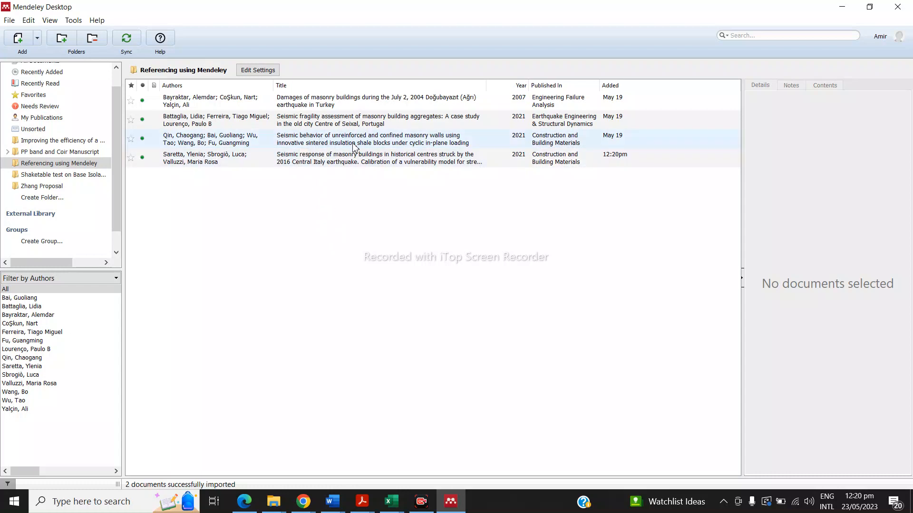
Switch to the Mendaley References document in Word and delete the manual citation "[2-4]" after "tremendous loss of human lives".
click(449, 504)
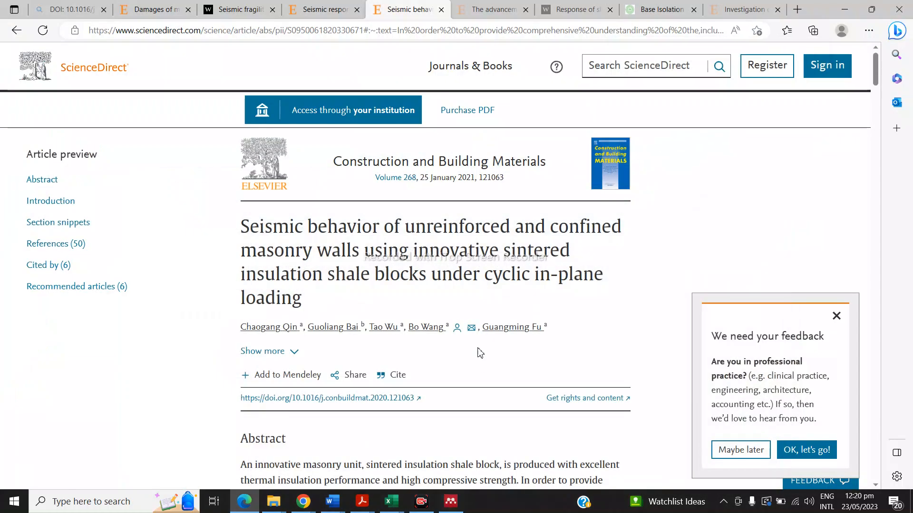
click(333, 502)
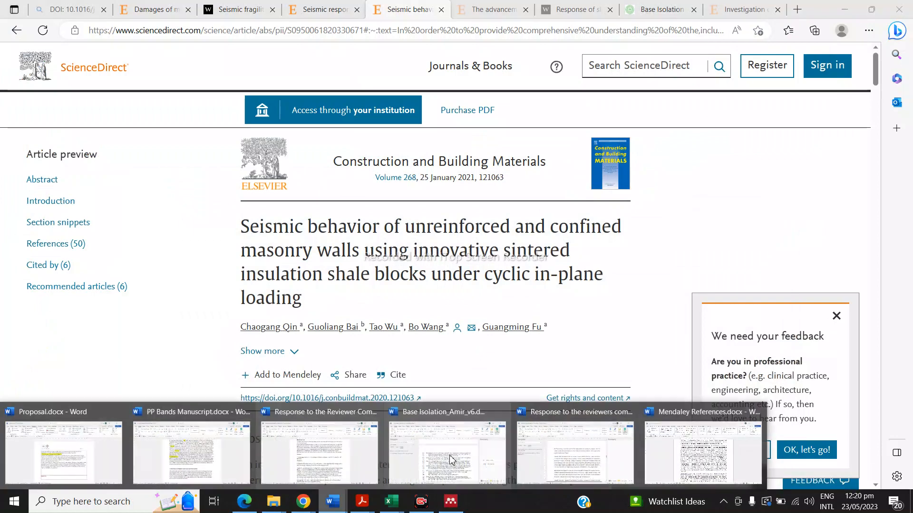
click(704, 460)
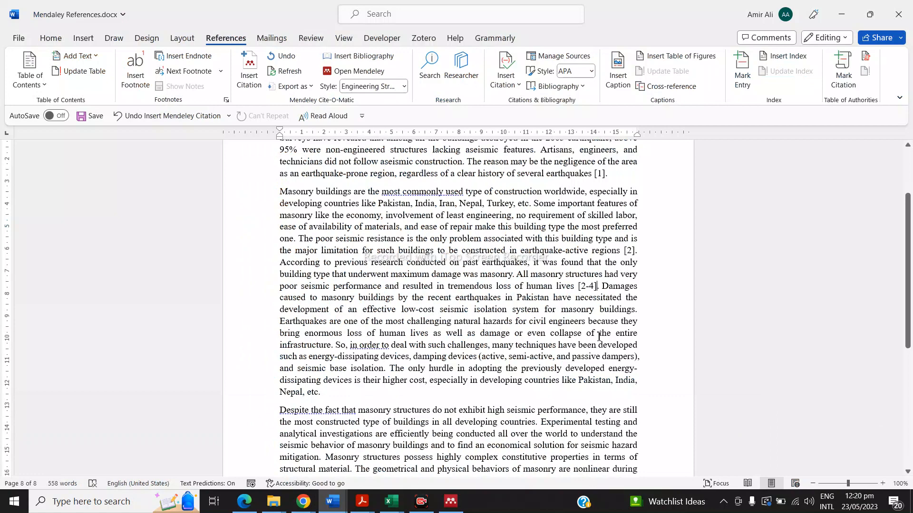
key(BackSpace)
key(BackSpace)
key(BackSpace)
key(BackSpace)
key(BackSpace)
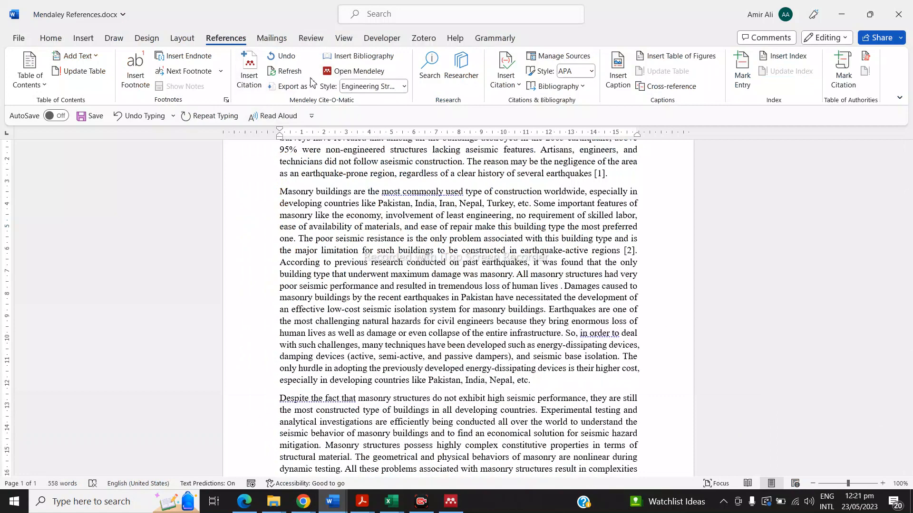
click(248, 76)
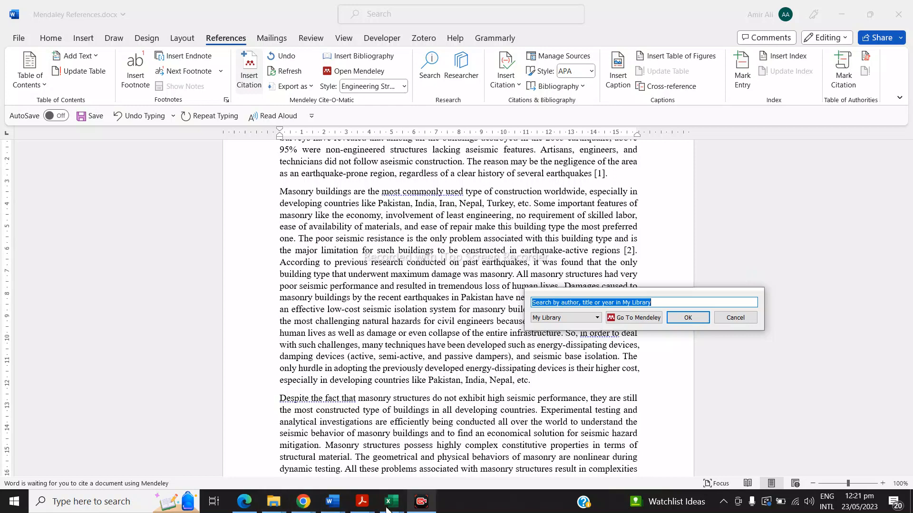
text(seismic)
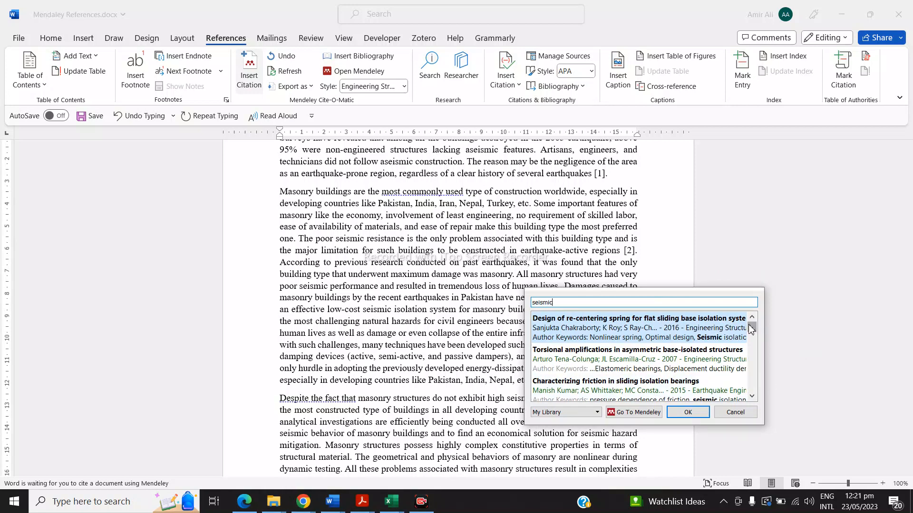
drag(749, 326, 753, 397)
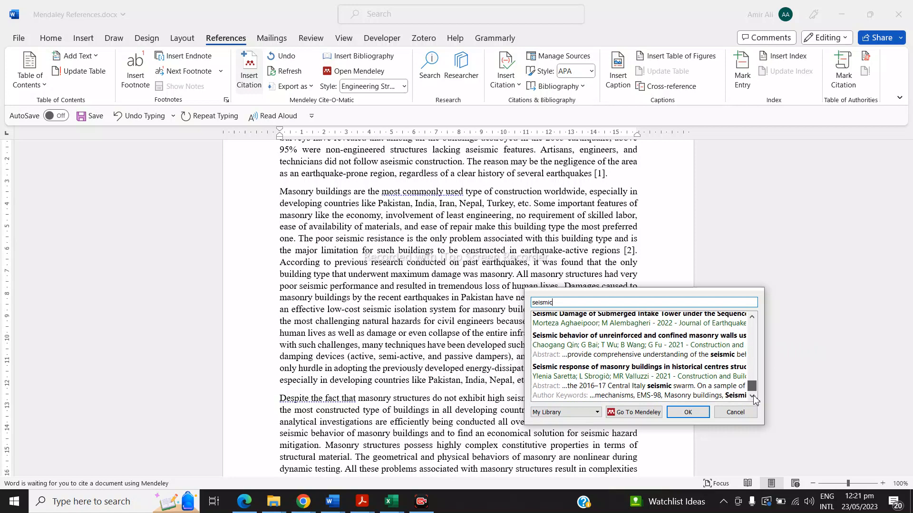
click(730, 409)
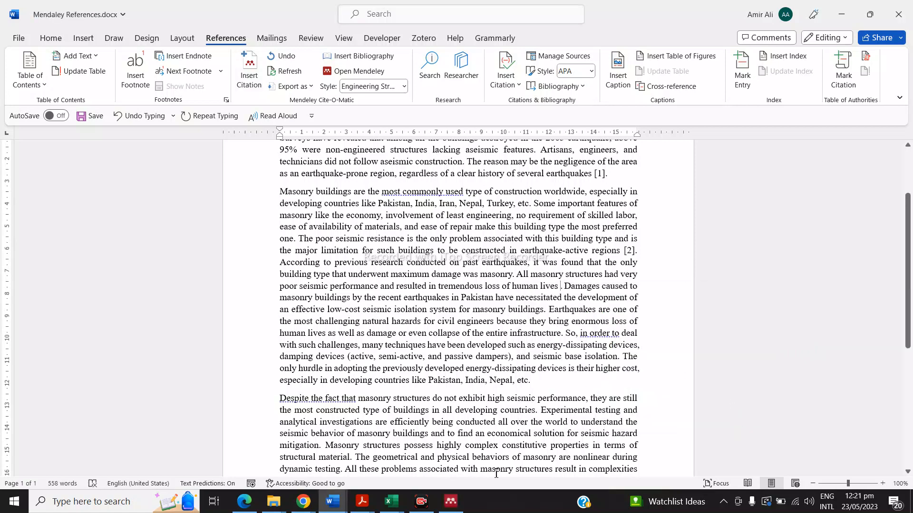
Switch to Mendeley Desktop and look through the complete list of documents in the library.
click(451, 502)
scroll(27, 176, up, 2)
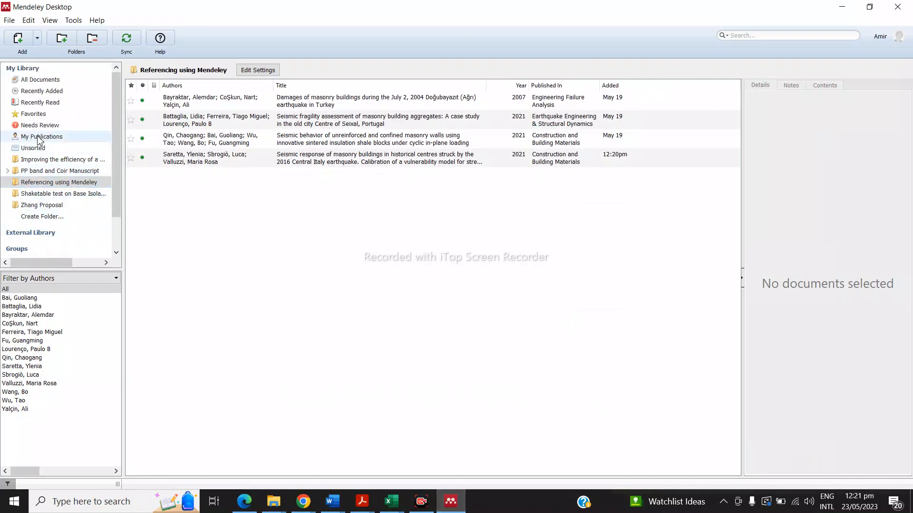
click(41, 79)
scroll(482, 191, down, 1)
scroll(482, 192, down, 20)
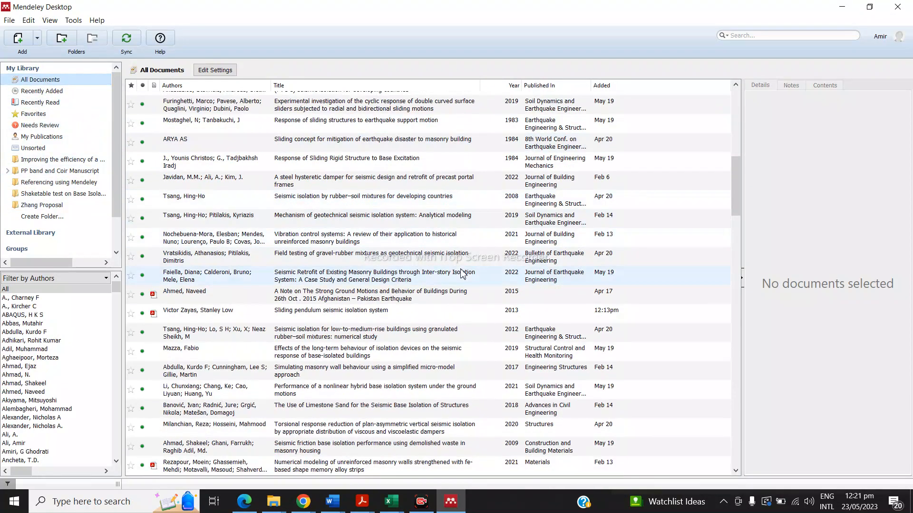
scroll(462, 288, down, 7)
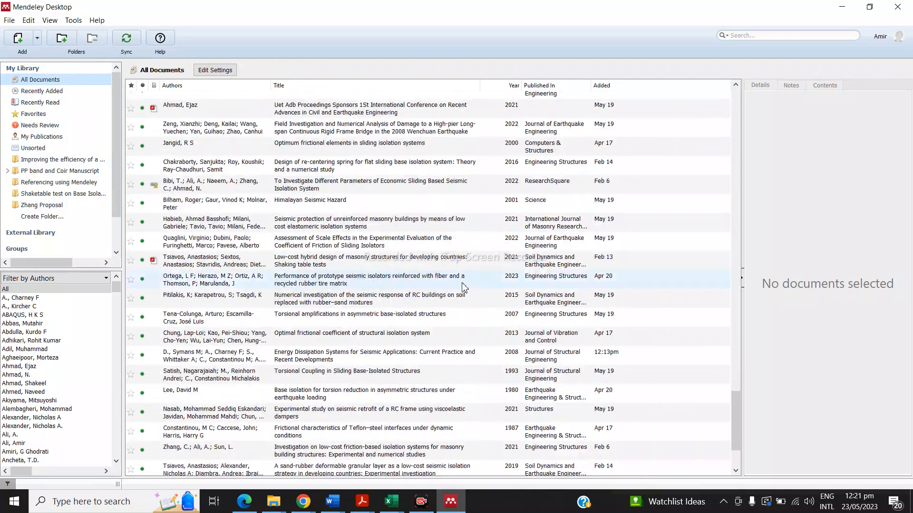
scroll(334, 311, up, 7)
scroll(335, 314, up, 20)
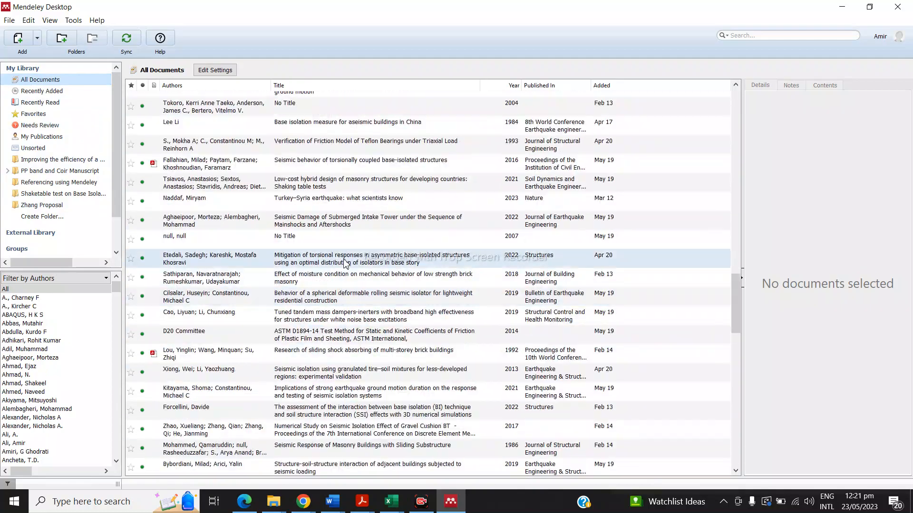
scroll(328, 167, up, 4)
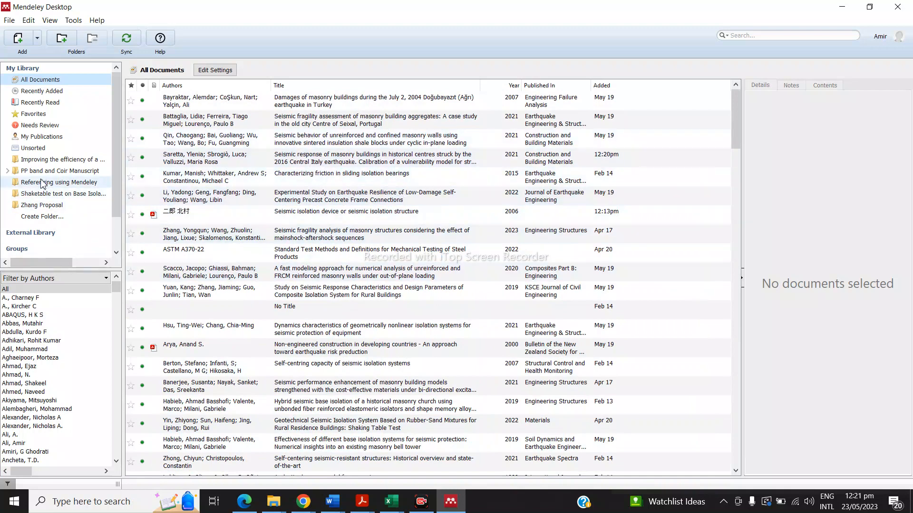
In the "Referencing using Mendeley" folder, copy "Seismic behavior of unreinforced and confined masonry walls using" from that article's title.
click(63, 185)
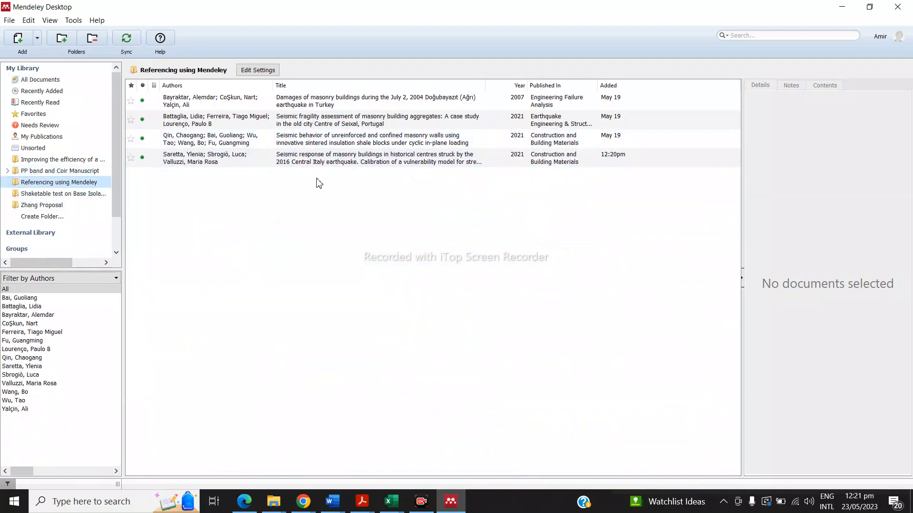
click(350, 140)
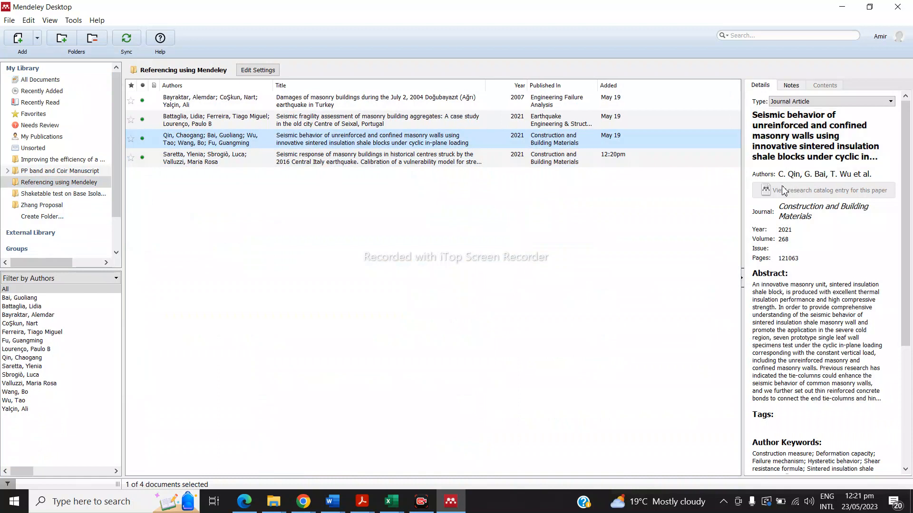
drag(755, 117, 837, 139)
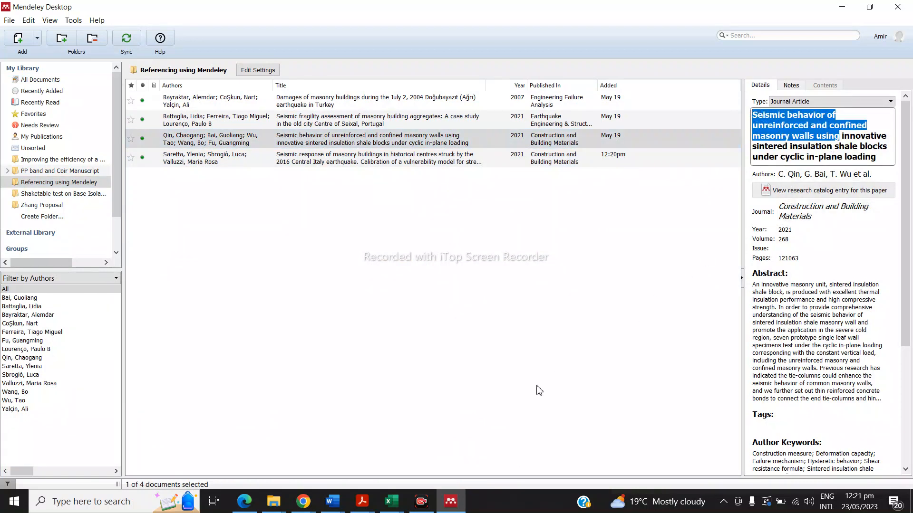
In the Mendaley References document, insert a Mendeley citation after "human lives", finding the 2021 masonry walls article by its copied title.
click(333, 501)
click(681, 436)
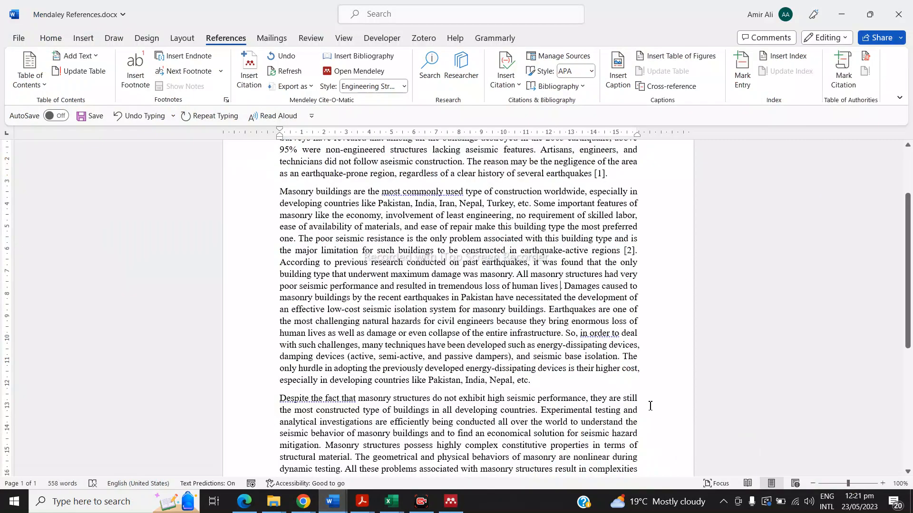
click(250, 79)
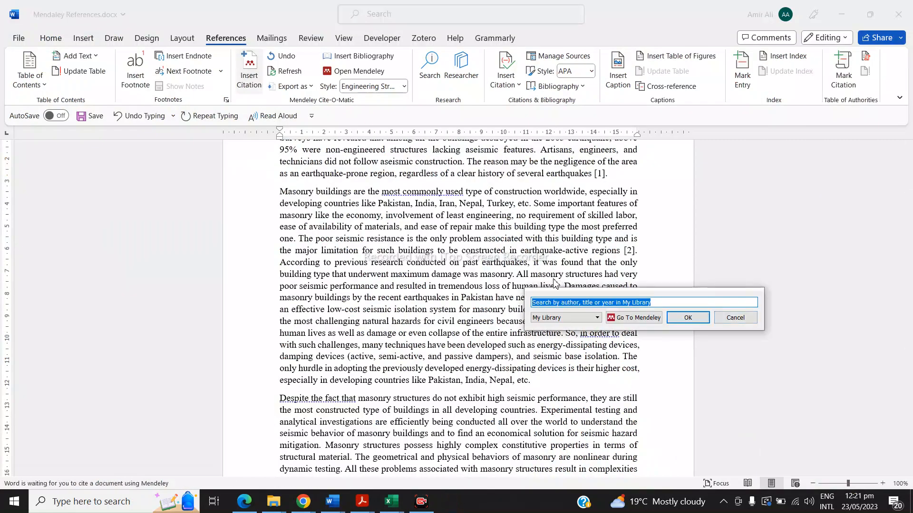
key(ctrl+v)
click(643, 335)
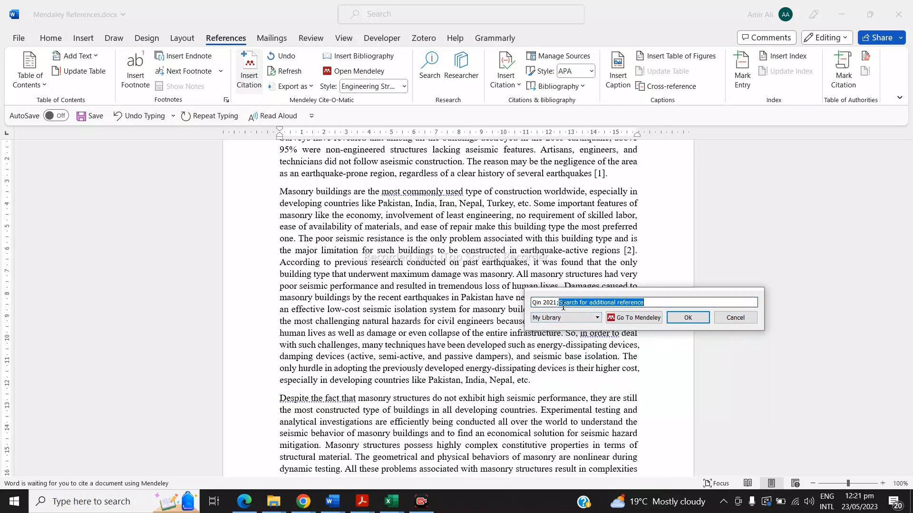
key(Return)
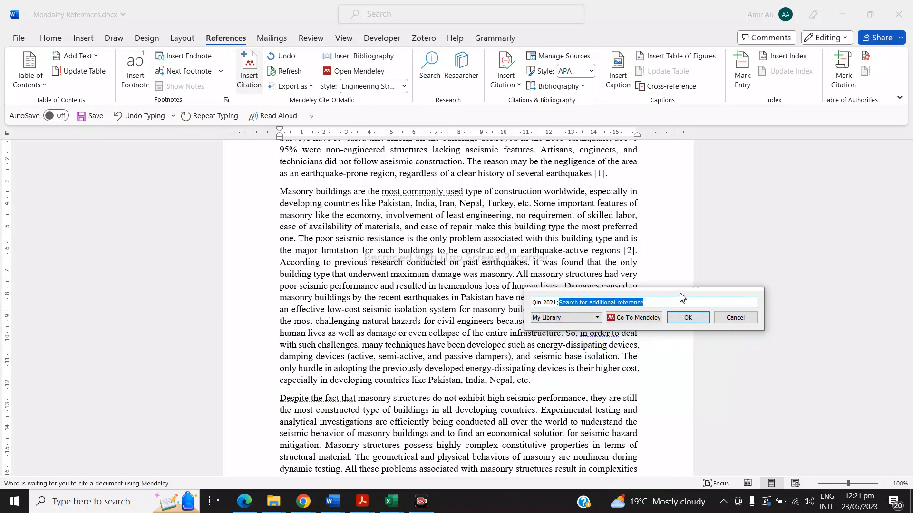
click(564, 286)
click(585, 285)
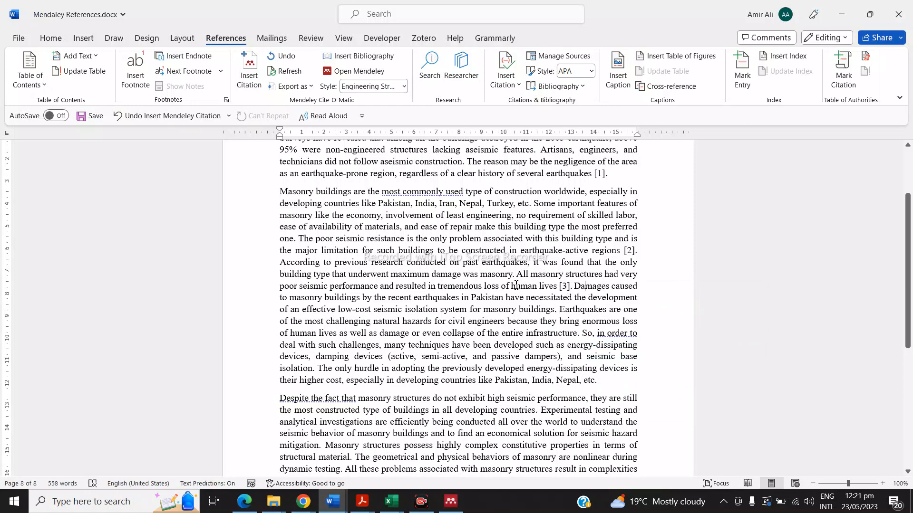
click(566, 287)
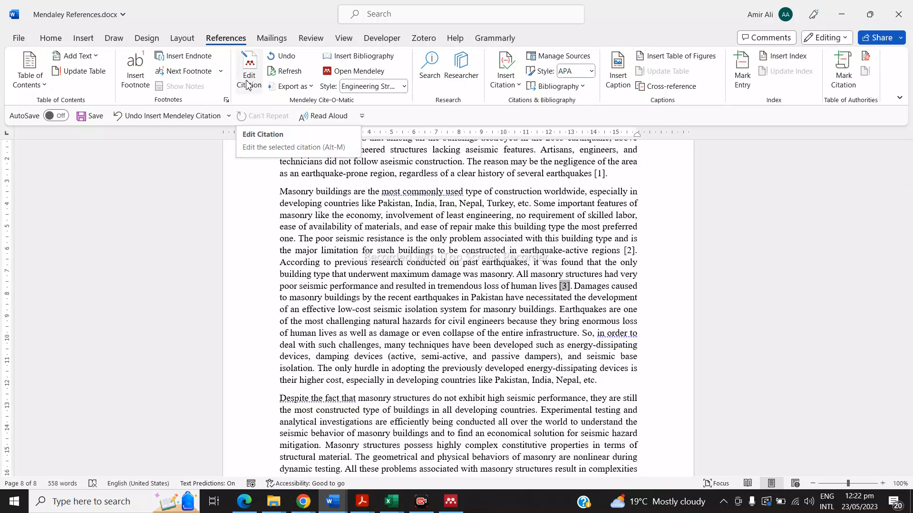
click(609, 382)
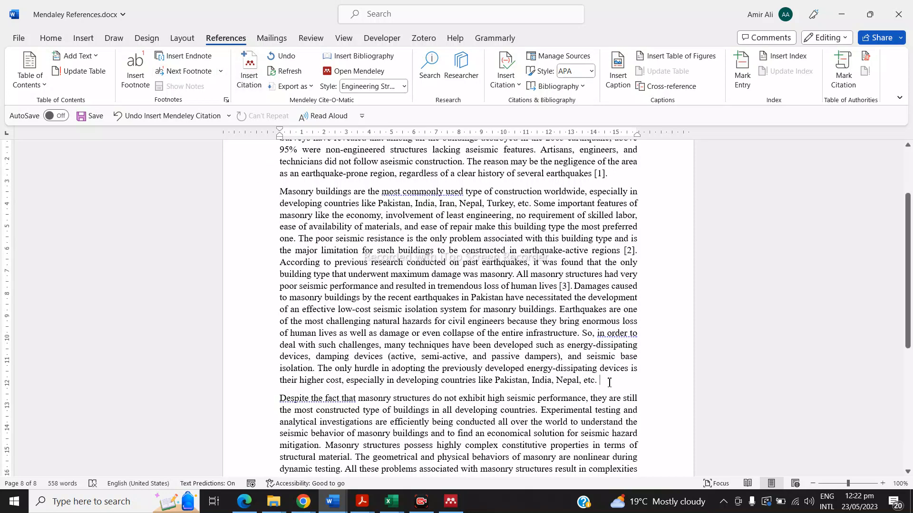
click(563, 284)
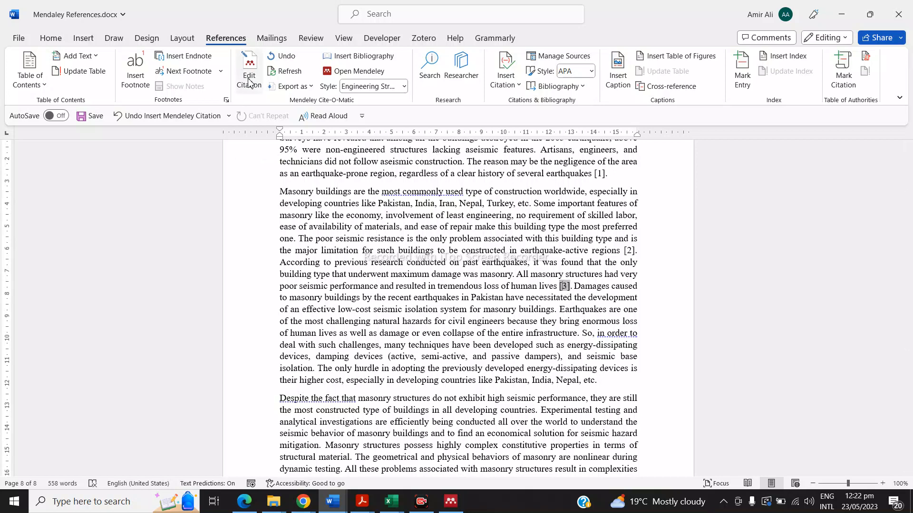
click(249, 79)
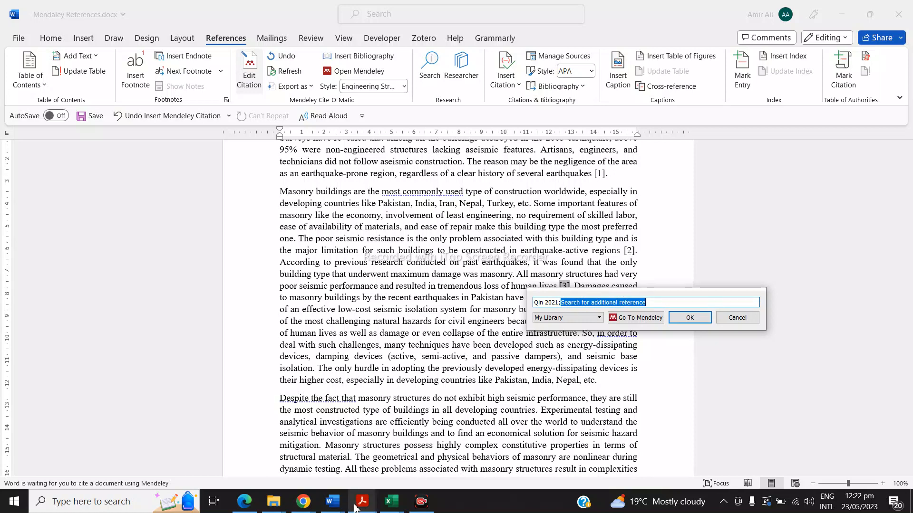
click(737, 318)
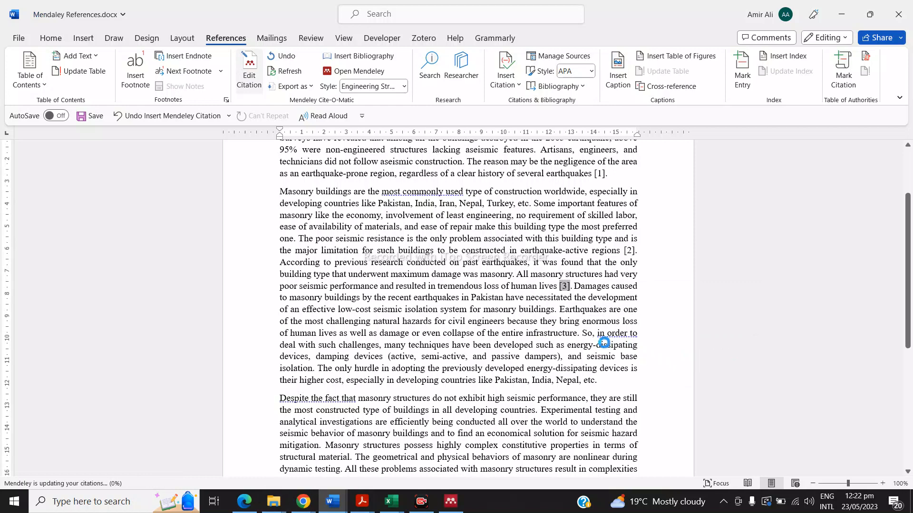
Switch to Mendeley Desktop and copy "Seismic fragility assessment of masonry building" from the Seixal article's title.
click(452, 500)
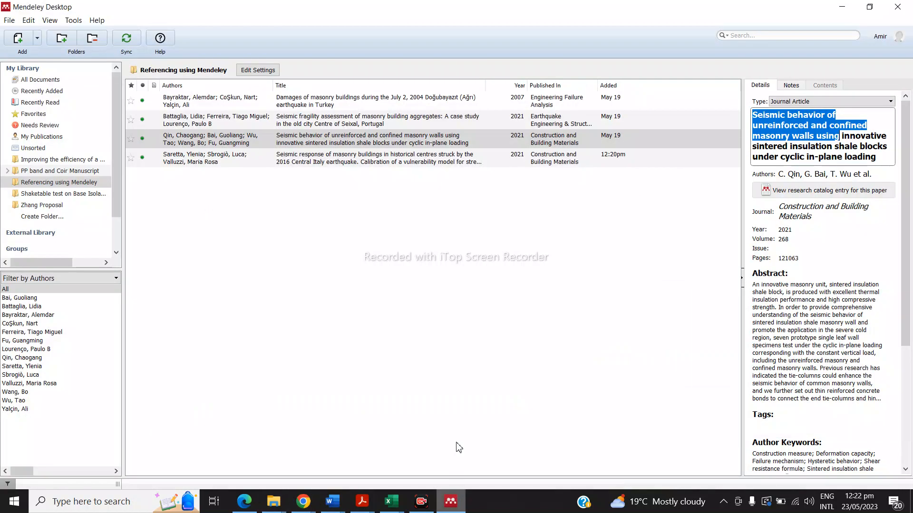
click(305, 124)
drag(753, 116, 828, 130)
key(ctrl+c)
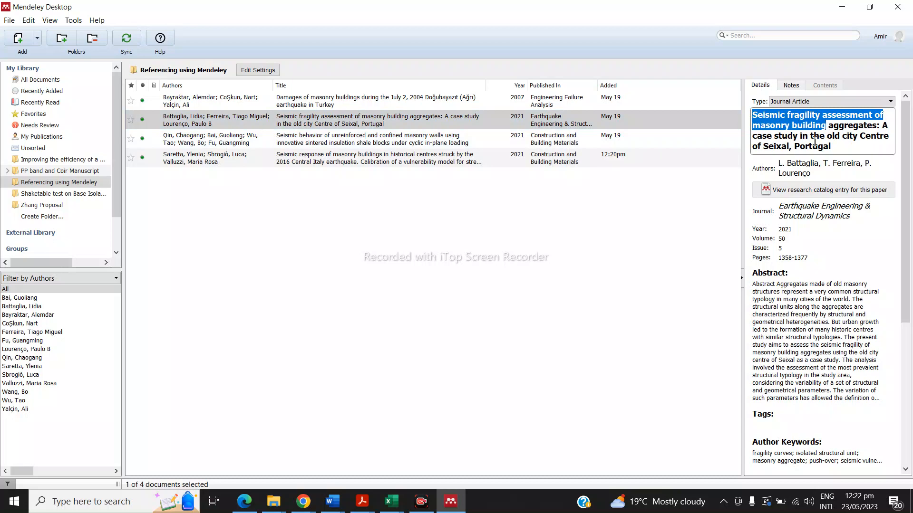
In the Mendaley References document, add the 2021 Seixal fragility assessment article to the citation after "human lives", finding it by its copied title.
mouse_move(332, 501)
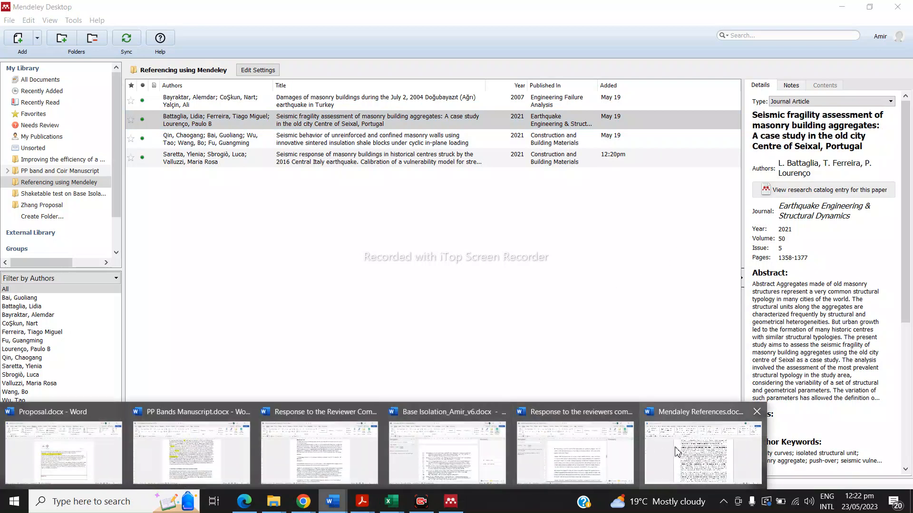
click(677, 452)
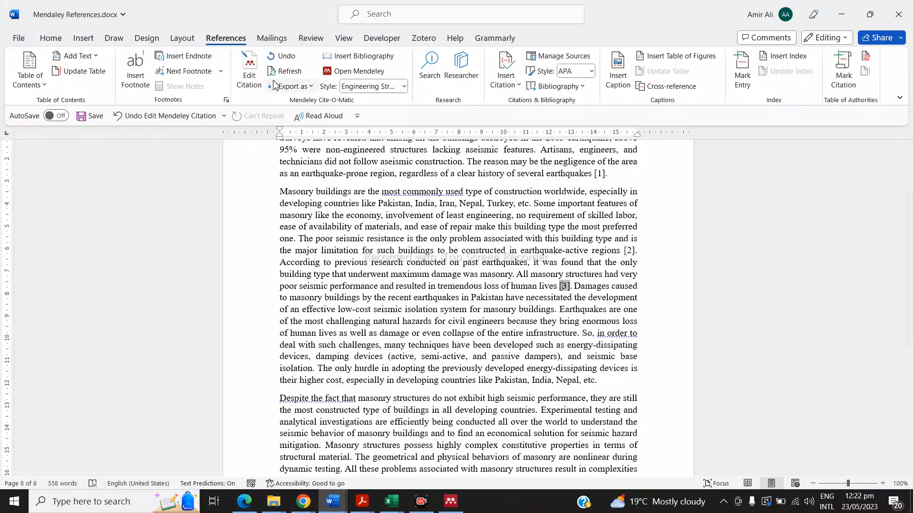
click(249, 72)
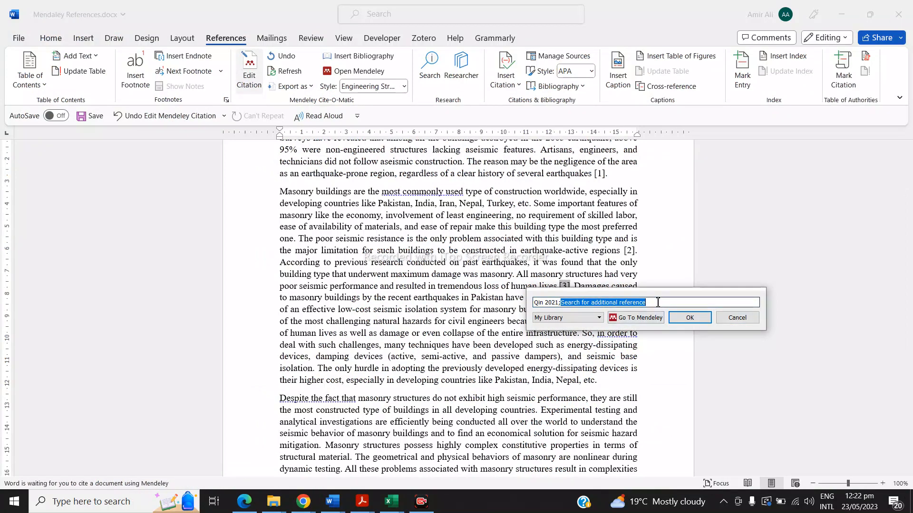
key(ctrl+v)
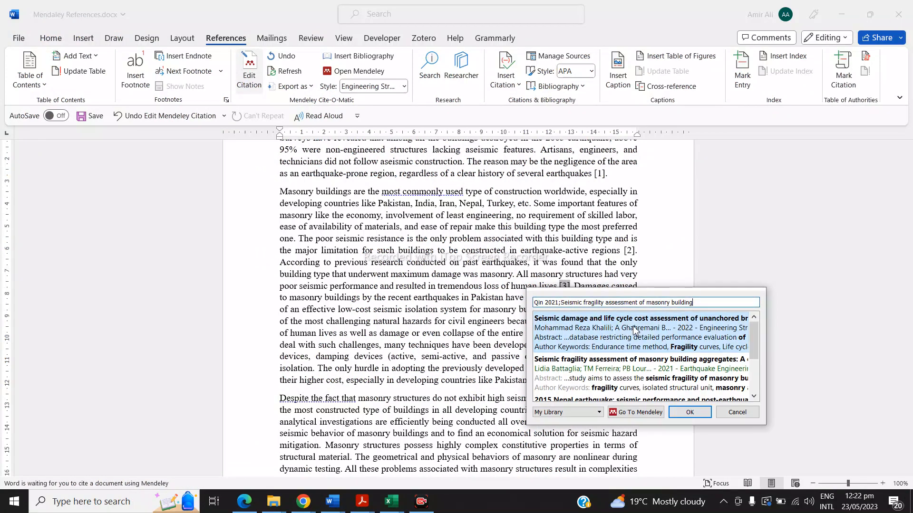
click(610, 370)
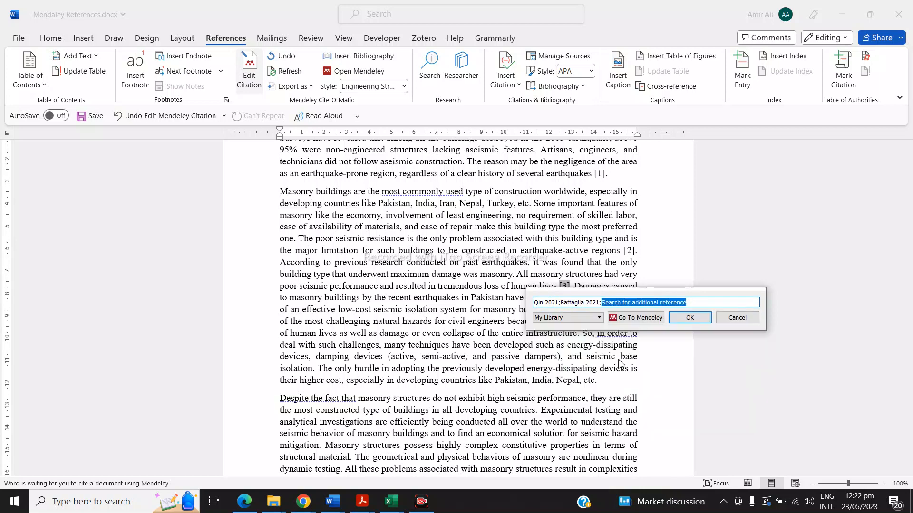
click(690, 318)
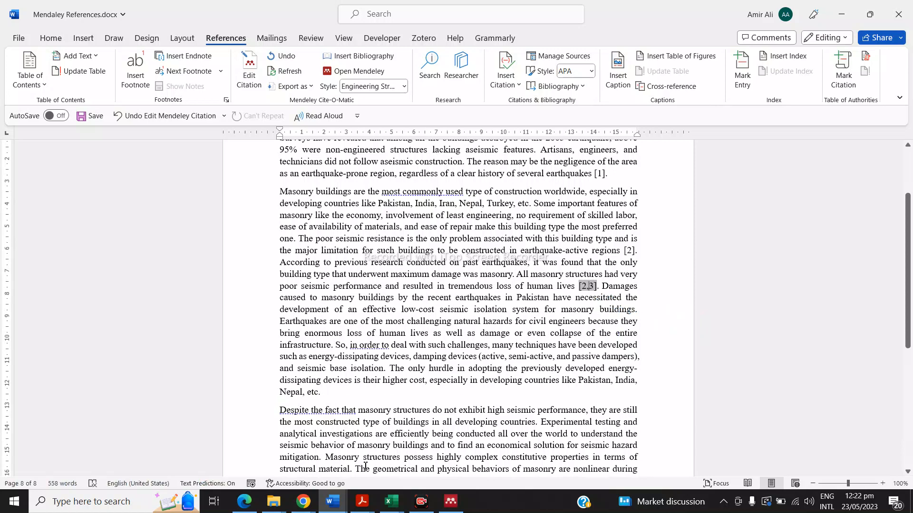
Switch to Mendeley Desktop and copy "Seismic response of masonry buildings in historical centres struck by the 2016" from that article's title.
key(alt+Tab)
click(369, 163)
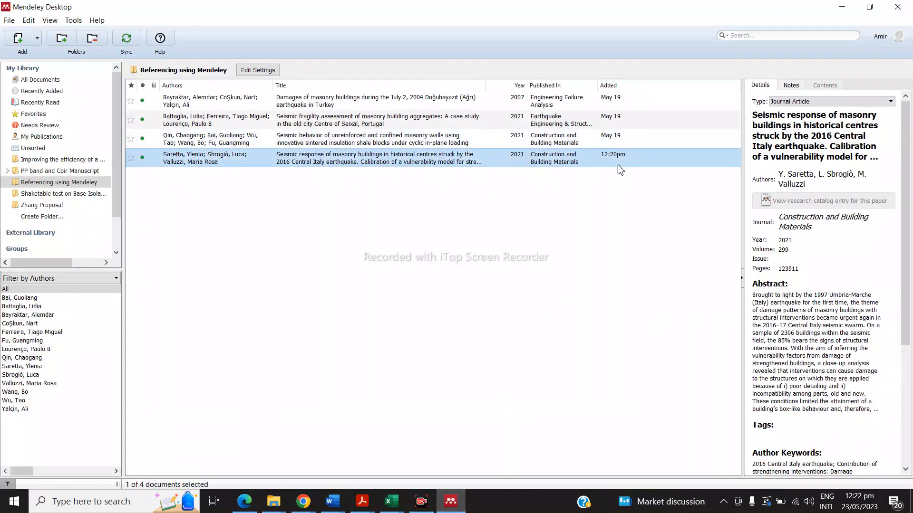
drag(755, 115, 840, 138)
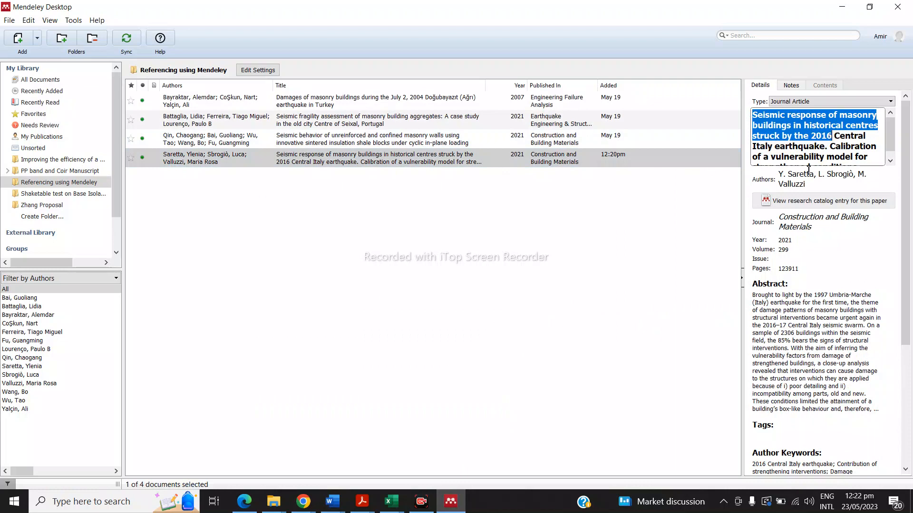
In the Mendaley References document, add the 2016 Central Italy earthquake article as third reference in the citation after "human lives".
click(333, 502)
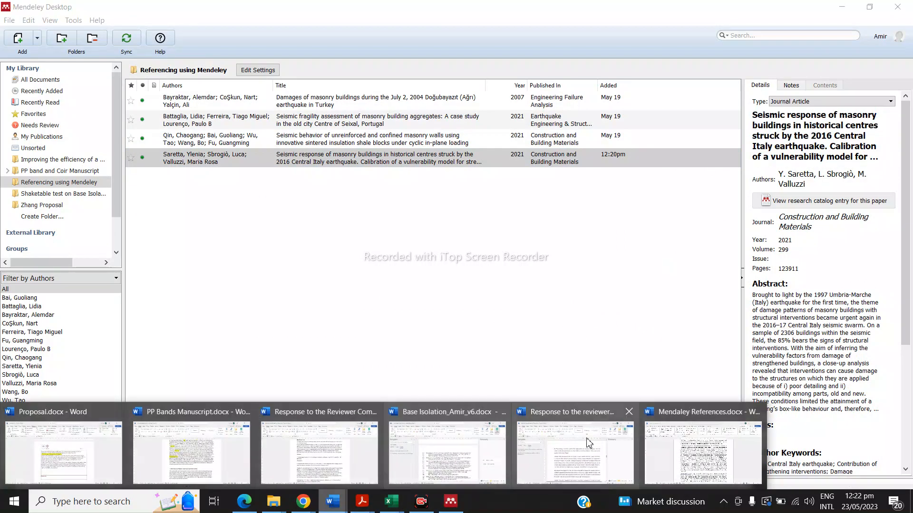
click(690, 446)
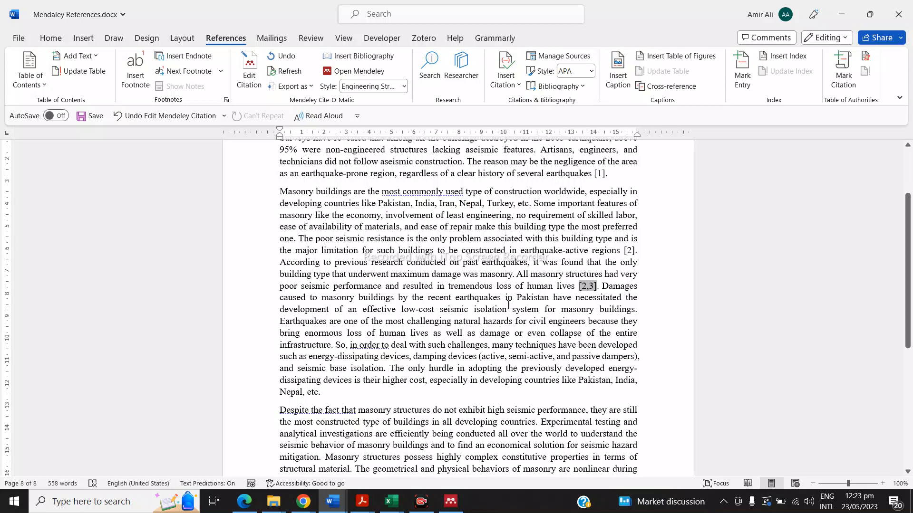
click(249, 76)
key(ctrl+v)
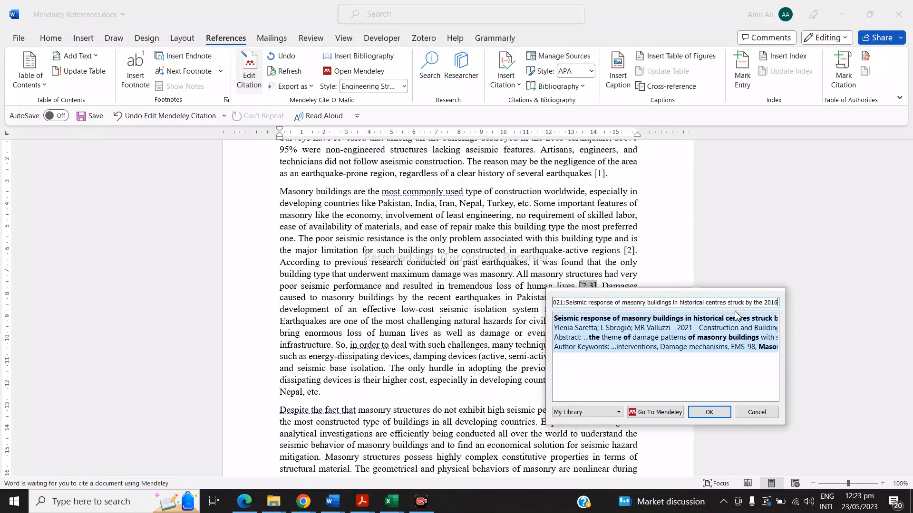
click(696, 327)
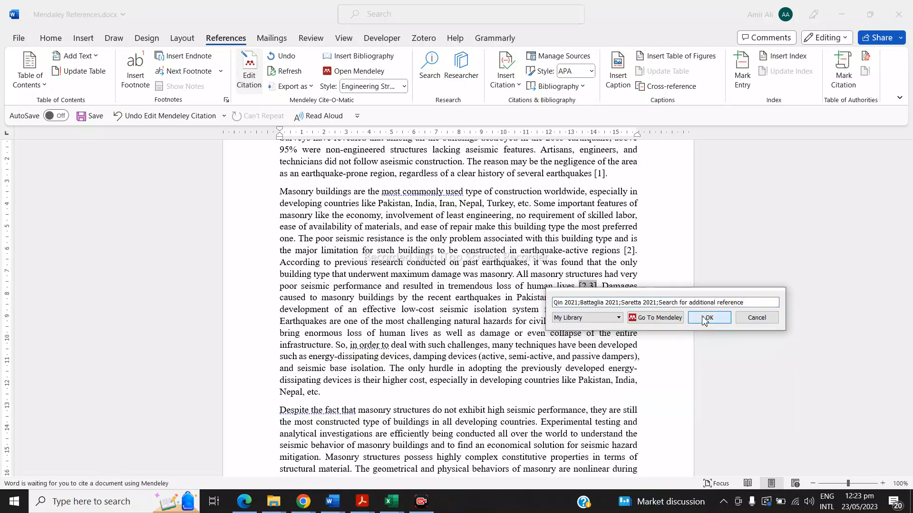
click(704, 318)
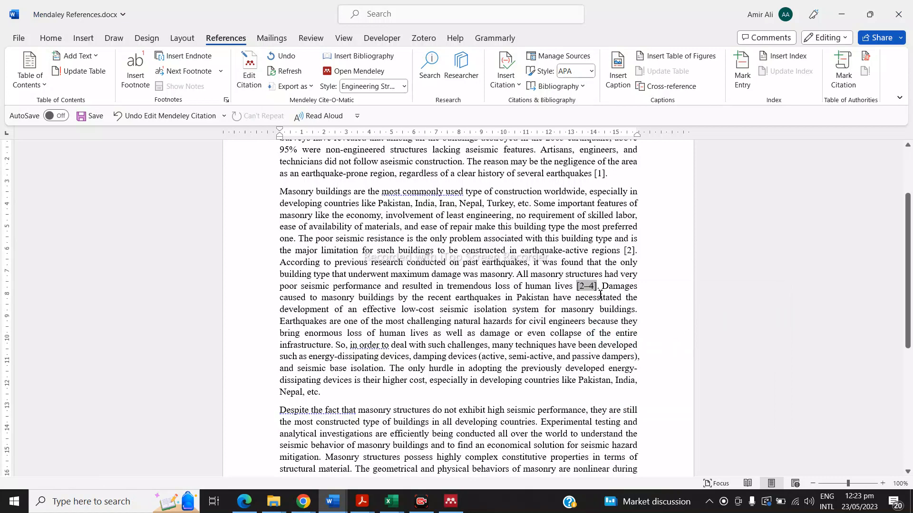
click(602, 289)
Delete the manually typed citation number after "numerical modeling of their seismic behavior".
scroll(580, 330, down, 1)
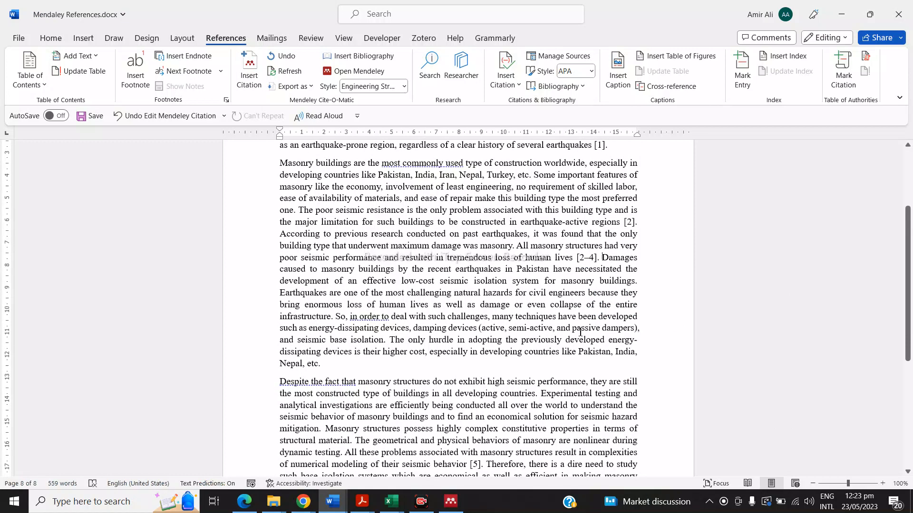
scroll(550, 345, down, 4)
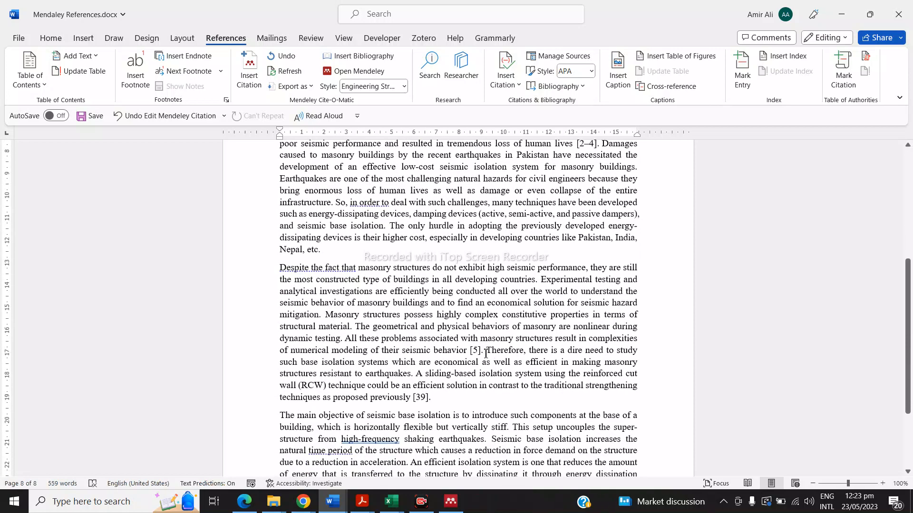
key(BackSpace)
key(BackSpace)
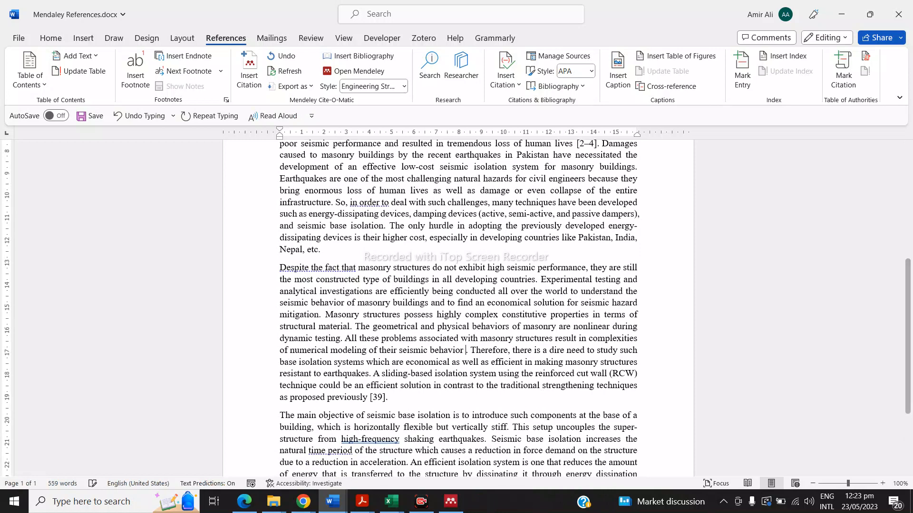
Switch to Microsoft Edge and export the RIS citation of "The advancement of seismic isolation and energy dissipation mechanisms based on friction" from ScienceDirect.
click(252, 502)
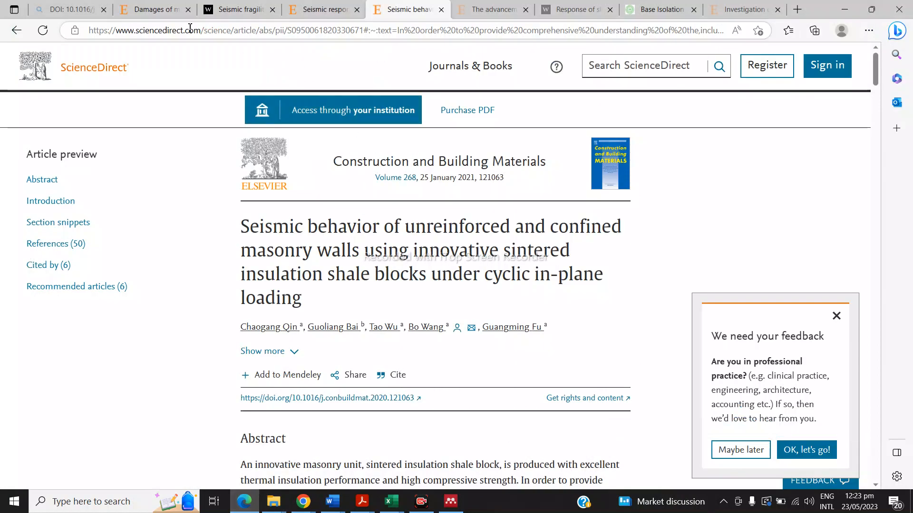
click(494, 5)
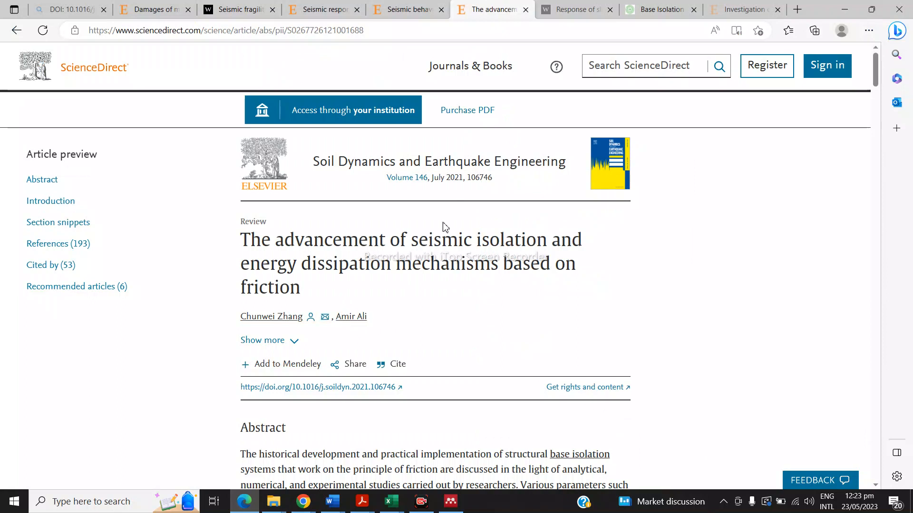
click(398, 362)
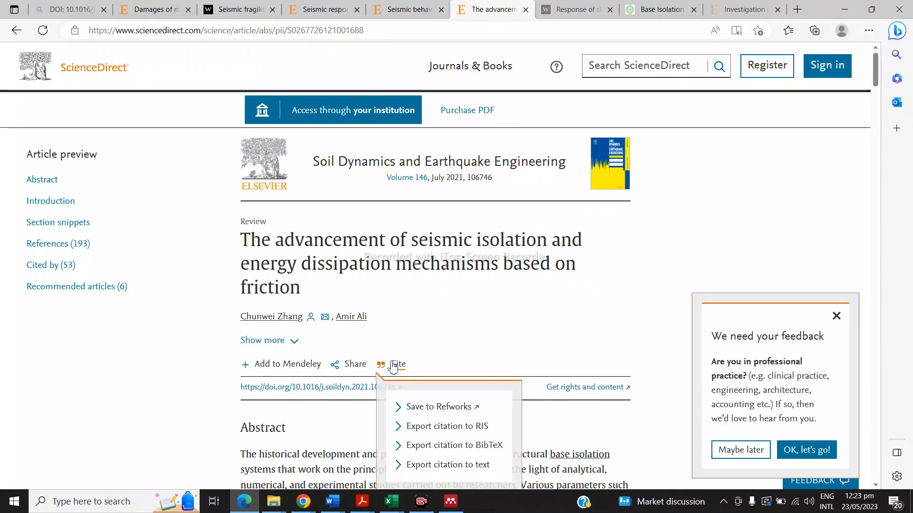
click(443, 427)
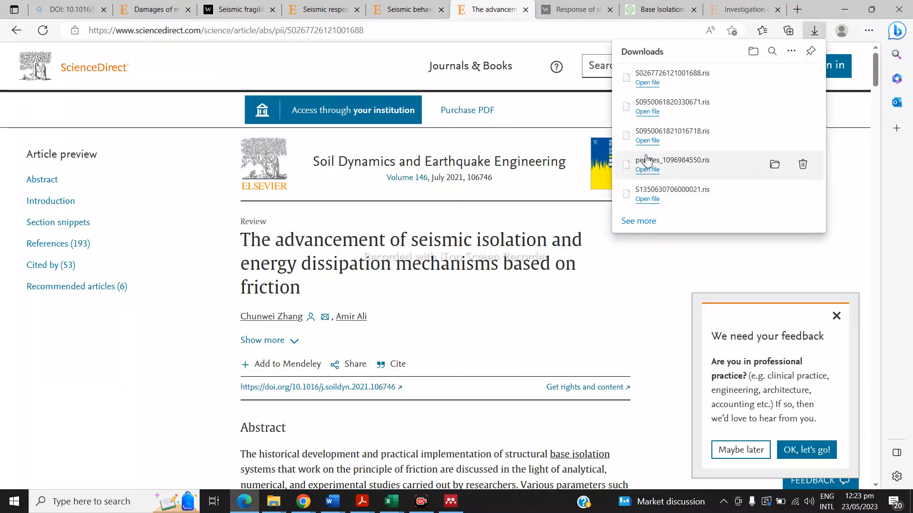
Switch to Mendeley Desktop and import S0267726121001688.ris from Downloads into the "Referencing using Mendeley" folder.
click(450, 502)
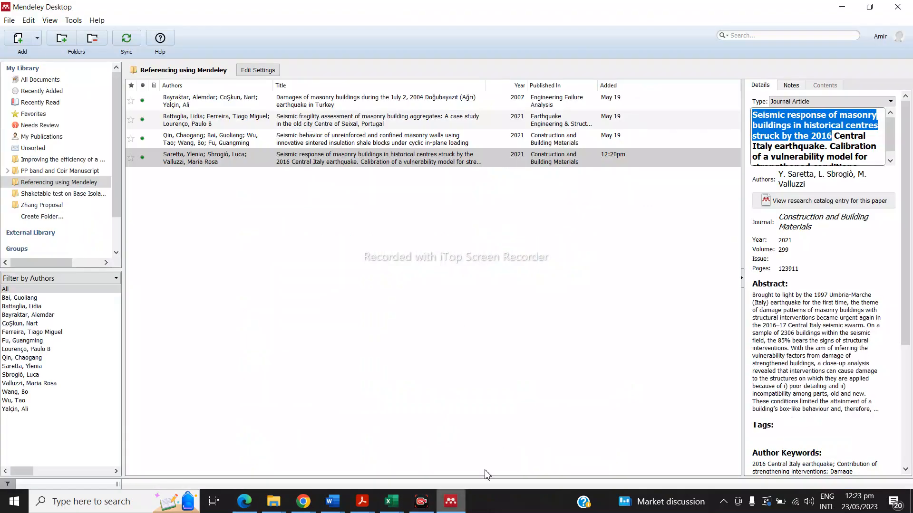
click(422, 310)
click(23, 42)
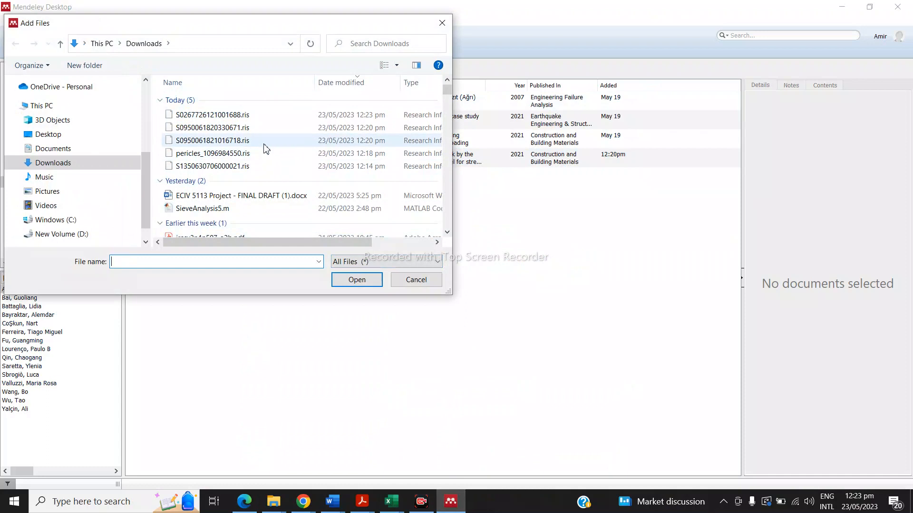
drag(456, 150, 637, 152)
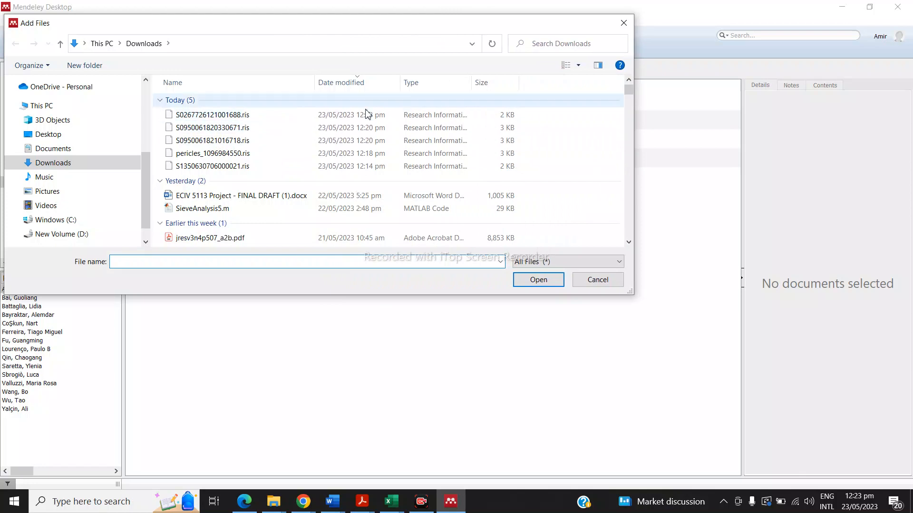
click(296, 116)
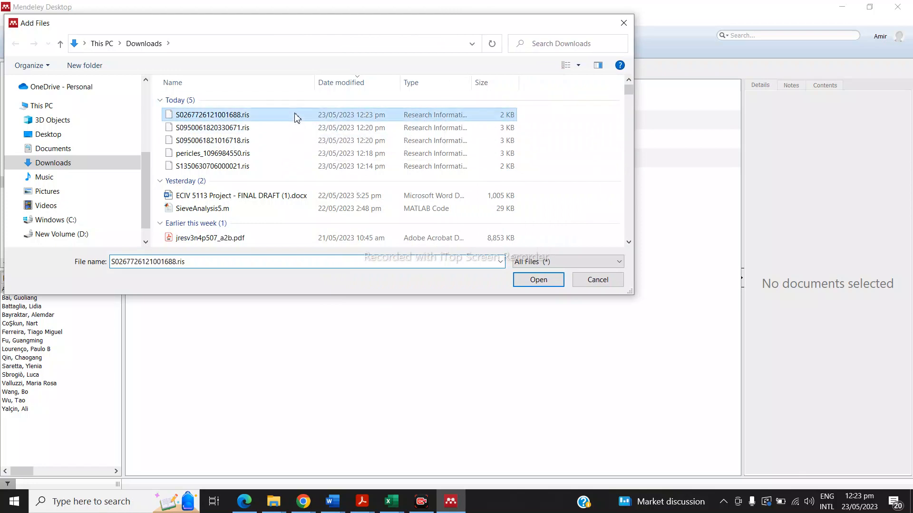
click(527, 280)
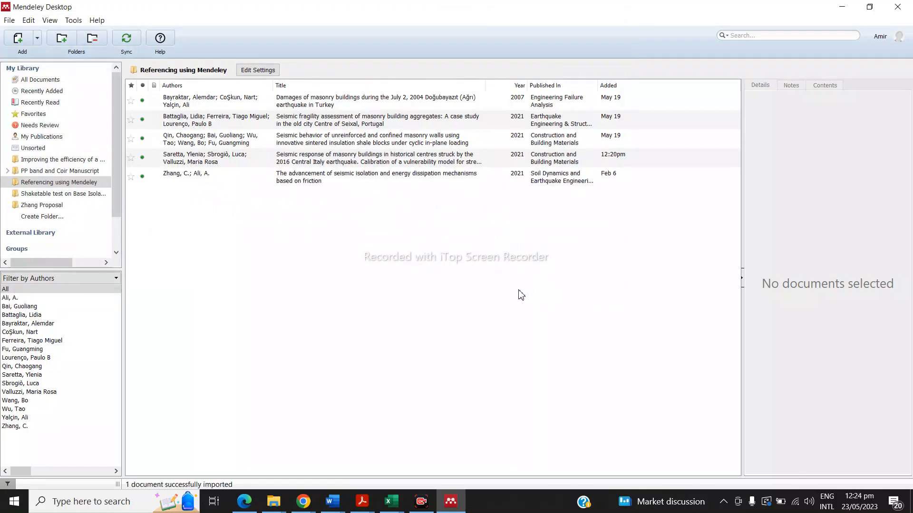
Mark the seismic isolation article's details as correct and copy "The advancement of seismic isolation and energy dissipation mechanisms based on" from its title.
click(354, 179)
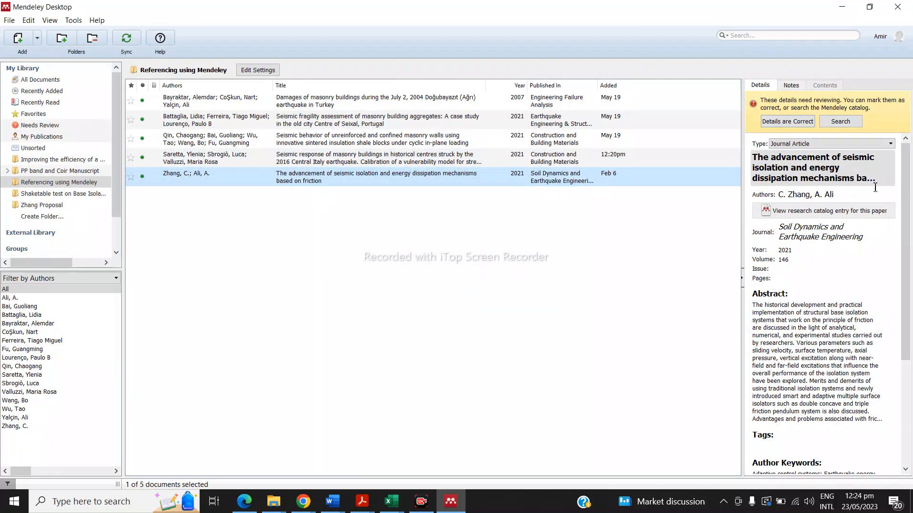
scroll(826, 327, down, 5)
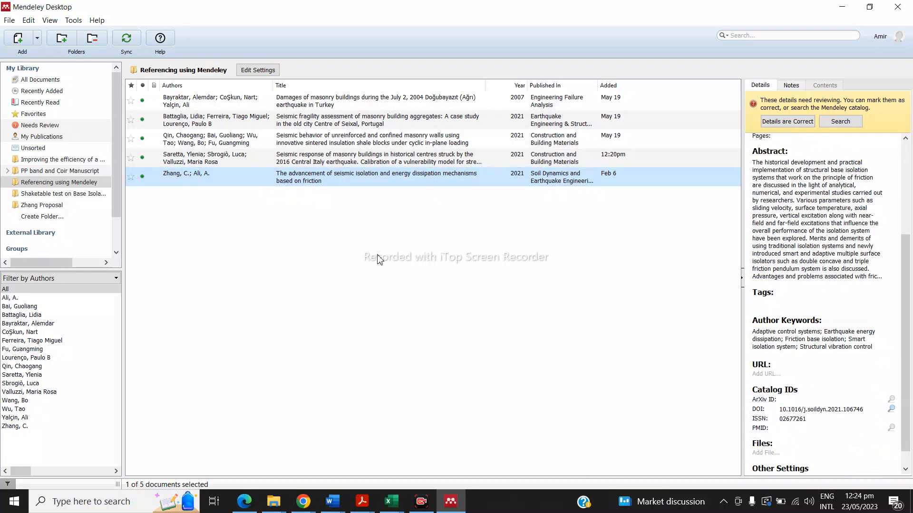
scroll(808, 214, up, 4)
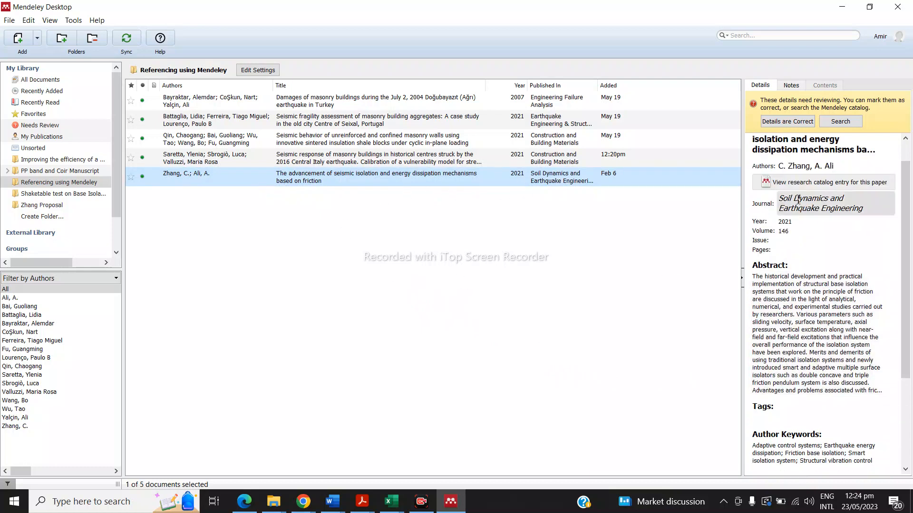
click(790, 121)
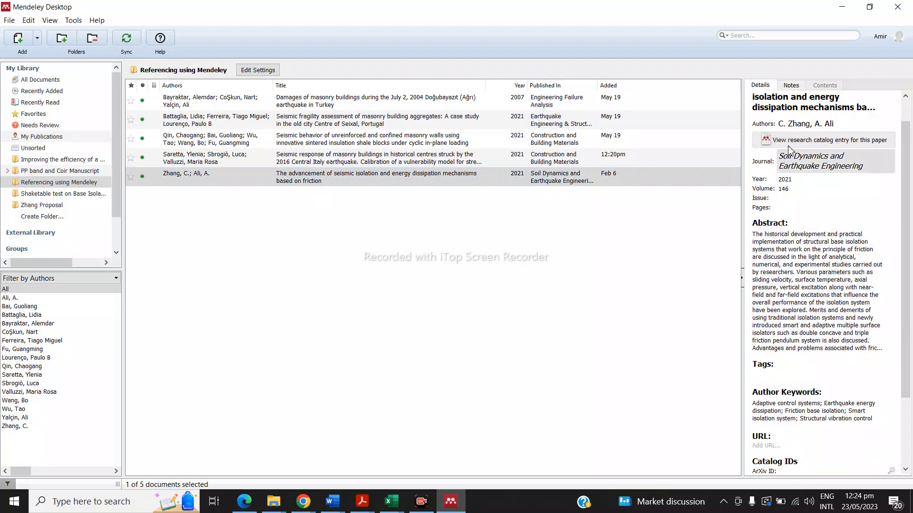
scroll(763, 143, up, 1)
drag(755, 117, 844, 131)
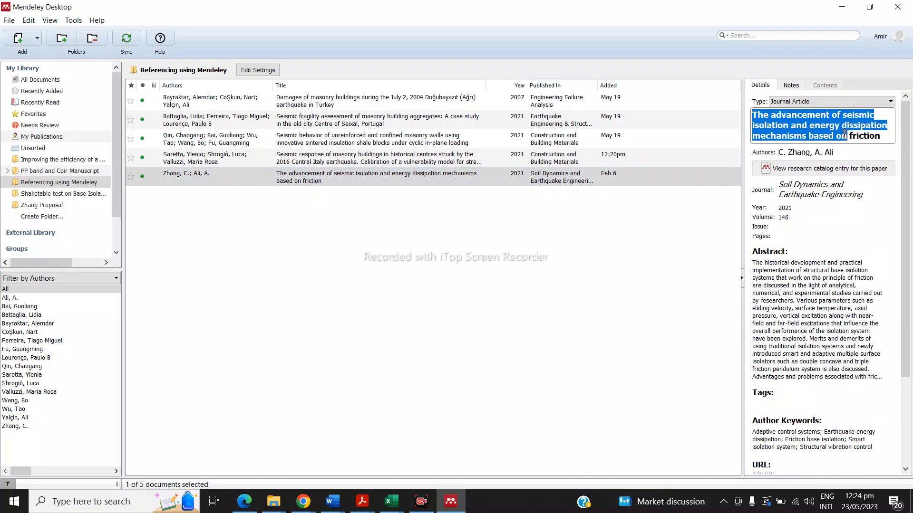
In the Mendaley References document, insert a Mendeley citation of the seismic isolation article after "their seismic behavior", finding it by its copied title.
click(332, 501)
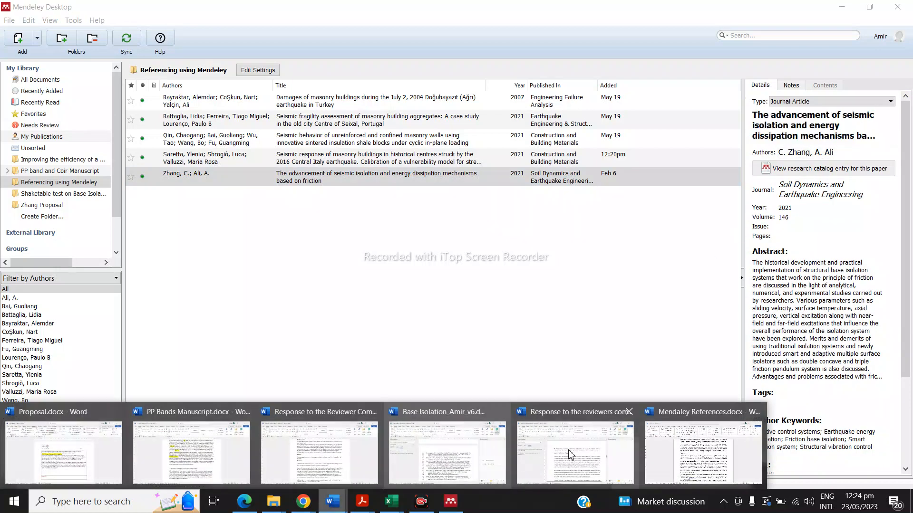
click(703, 454)
click(249, 71)
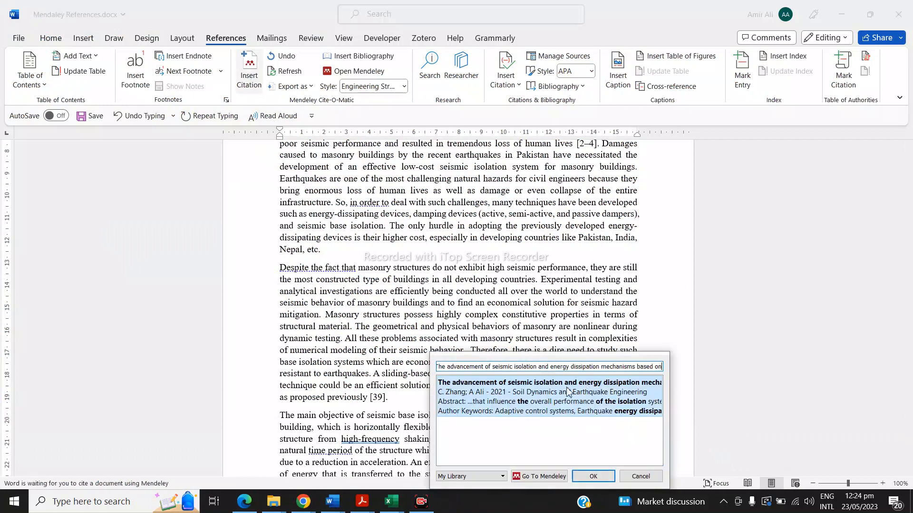
click(583, 384)
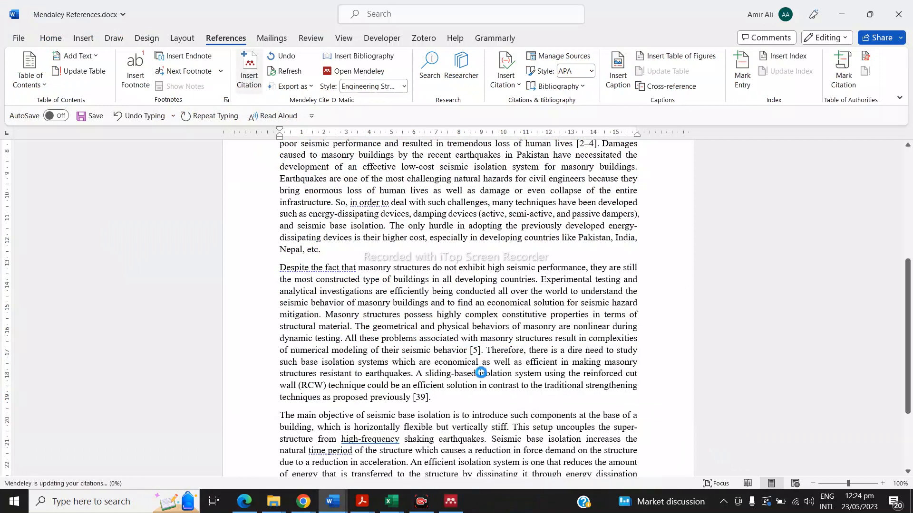
Delete the manually typed double citation after "amplitude of oscillation" at the end of the last paragraph.
scroll(429, 402, down, 2)
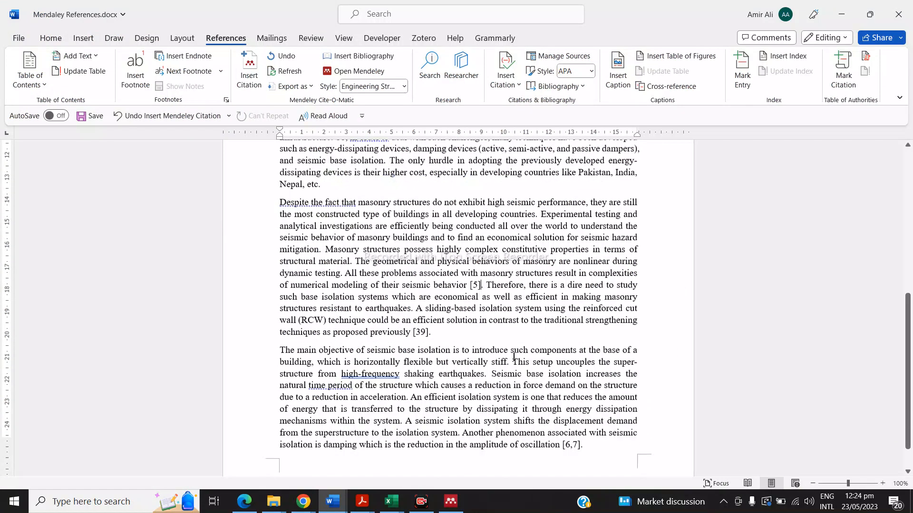
scroll(407, 335, down, 1)
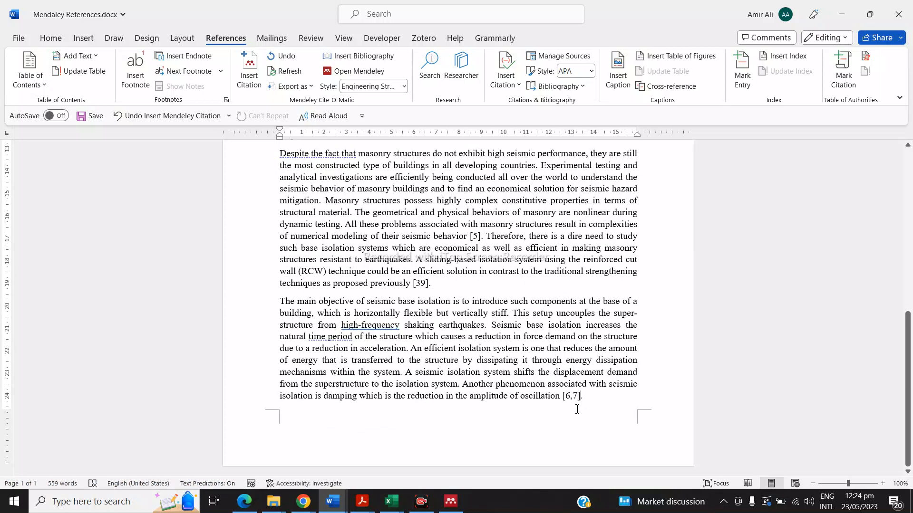
key(BackSpace)
key(BackSpace)
key(BackSpace)
key(BackSpace)
key(BackSpace)
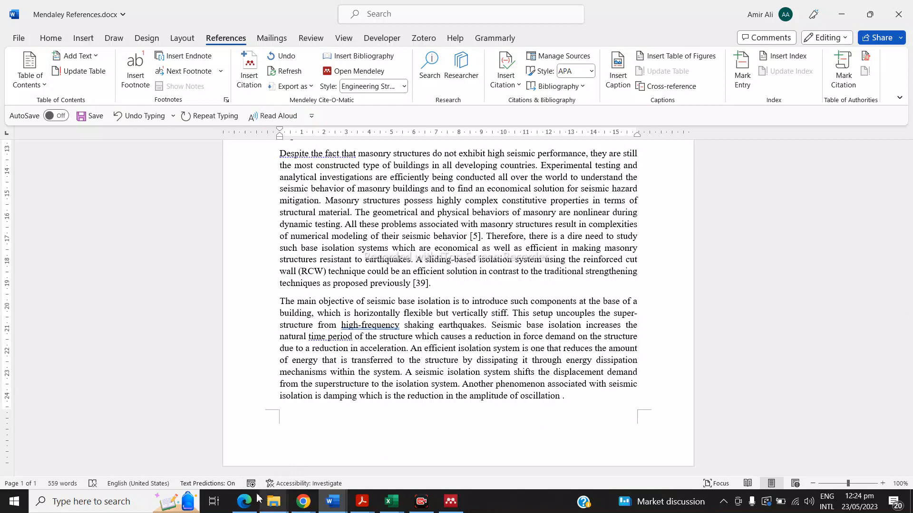
Switch to Microsoft Edge and open the citation download page of the Wiley article "Response of sliding structures to earthquake support motion".
click(252, 501)
click(568, 9)
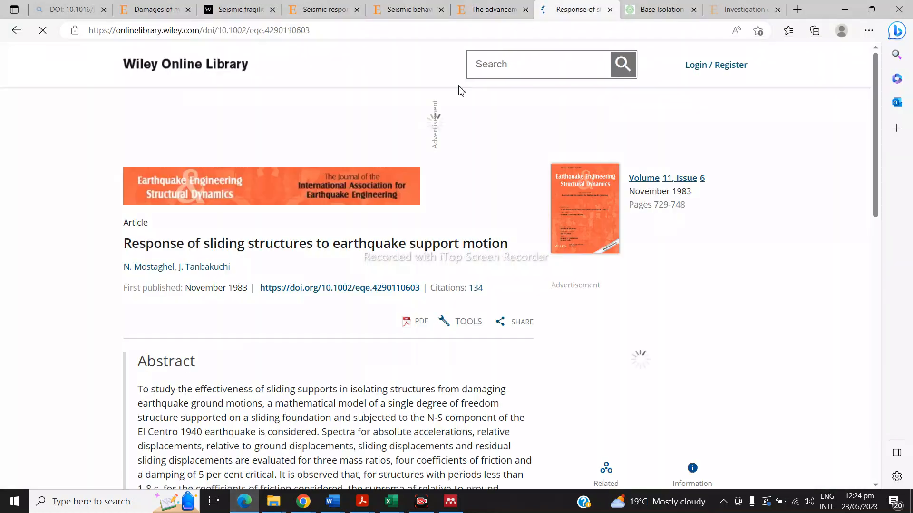
click(647, 5)
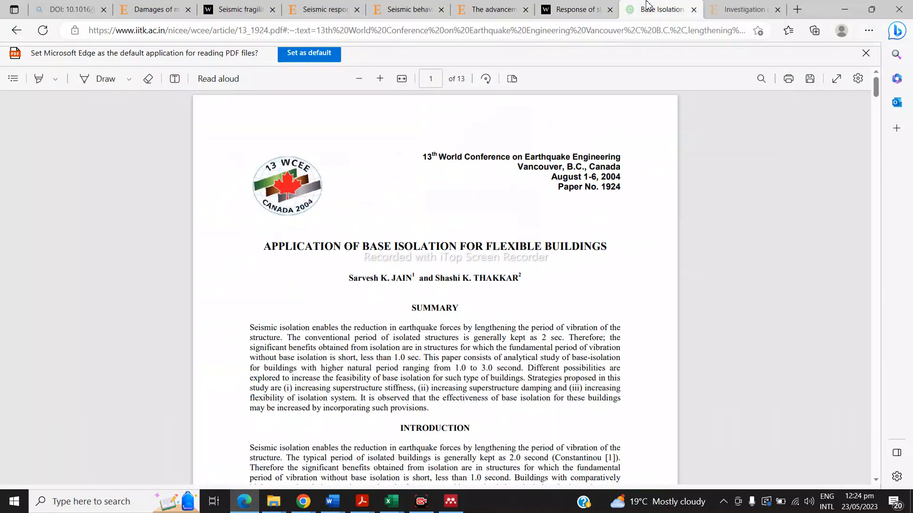
click(575, 10)
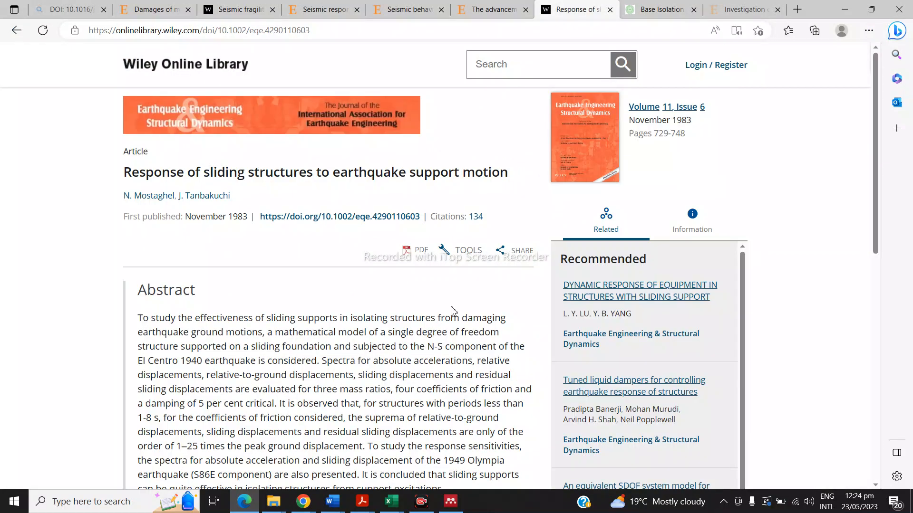
click(469, 251)
click(405, 318)
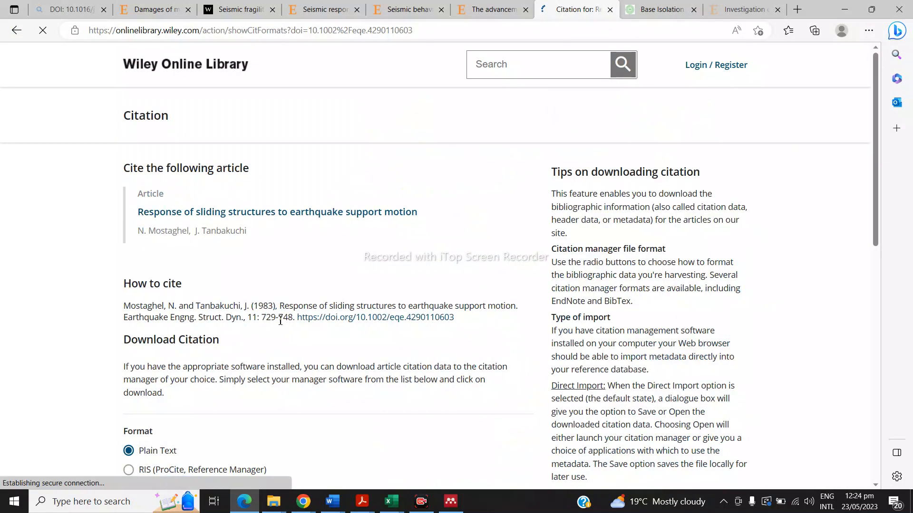
Download the citation for "Response of sliding structures to earthquake support motion" in RIS format with direct import.
scroll(276, 317, down, 4)
click(164, 203)
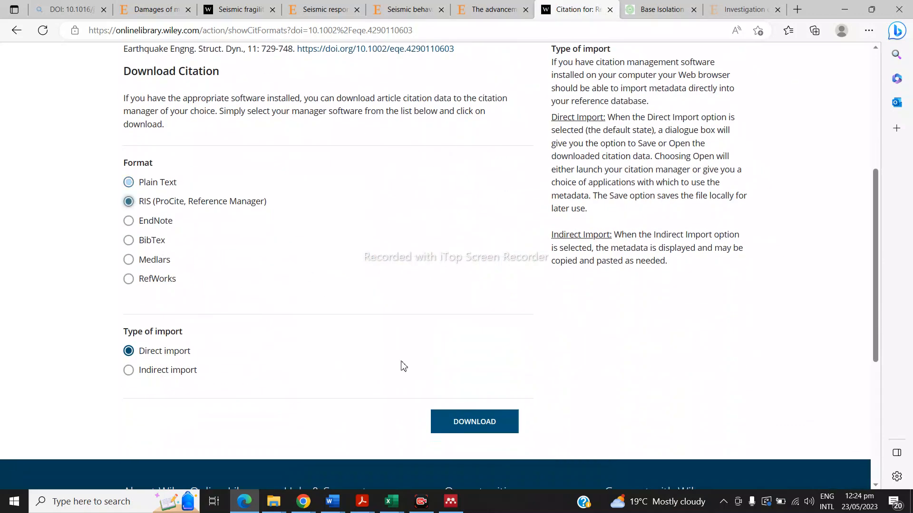
click(459, 425)
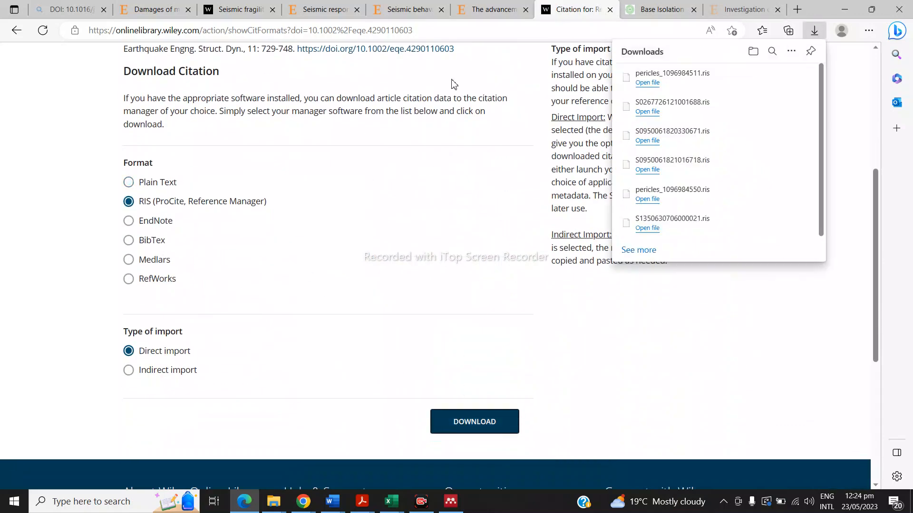
Go back from the Wiley citation page to the article page for "Response of sliding structures to earthquake support motion".
click(661, 10)
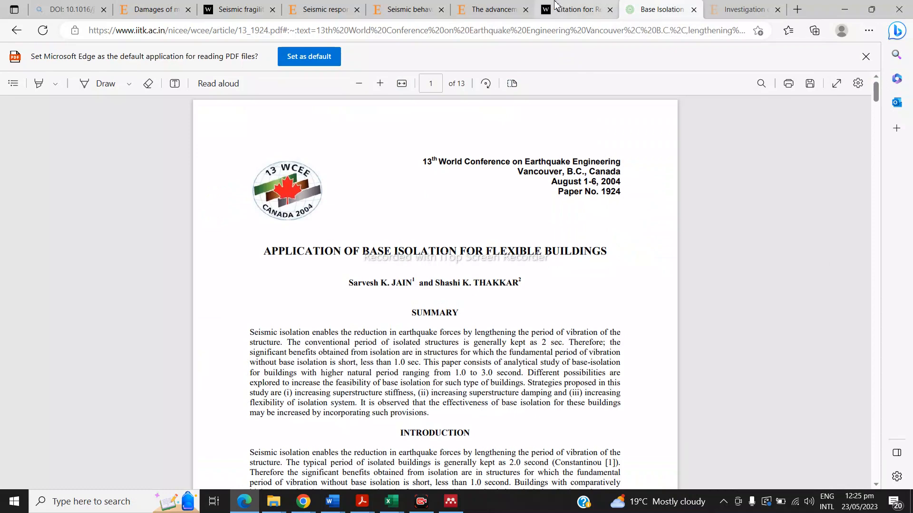
click(575, 9)
scroll(474, 192, up, 5)
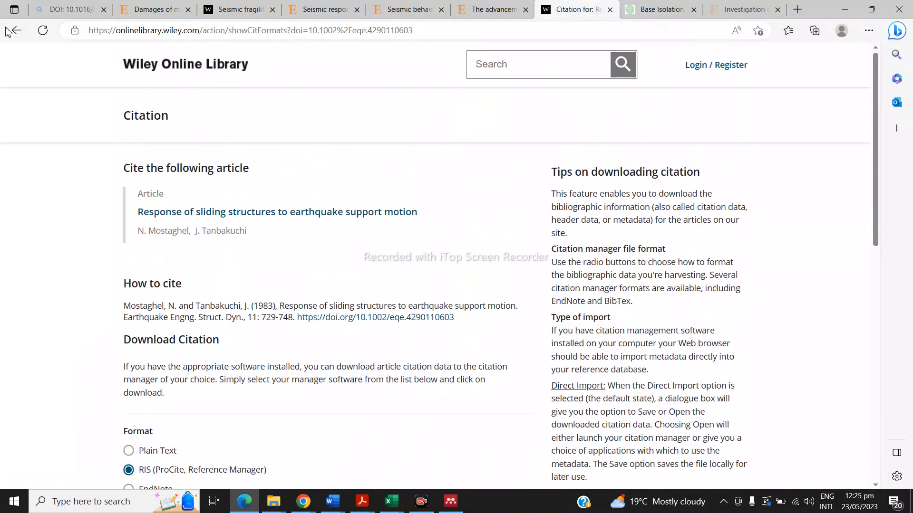
click(17, 30)
Save the conference paper "Application of Base Isolation for Flexible Buildings" as 13_1924.pdf in the Downloads folder.
mouse_move(649, 4)
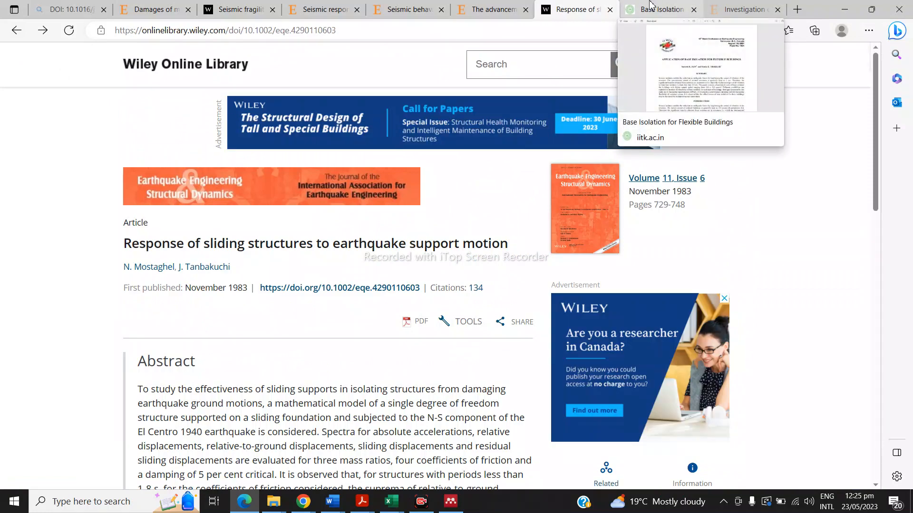
click(650, 4)
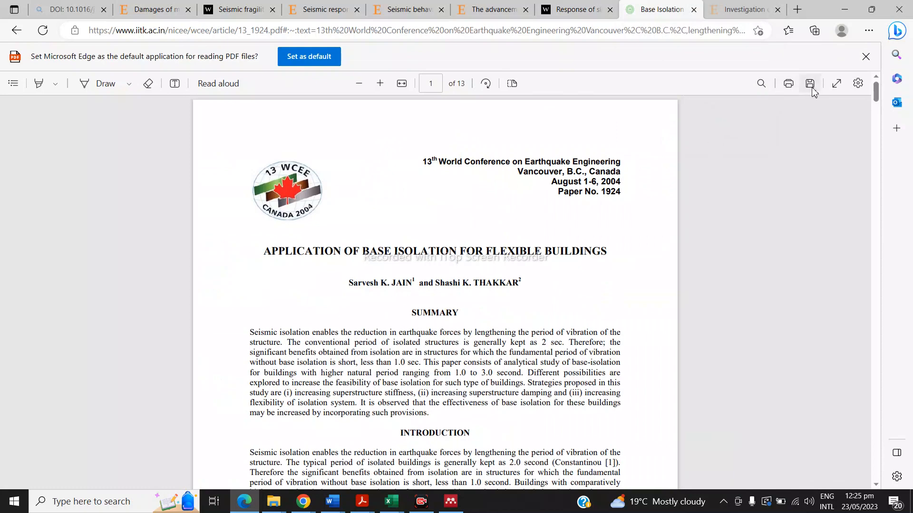
key(ctrl+s)
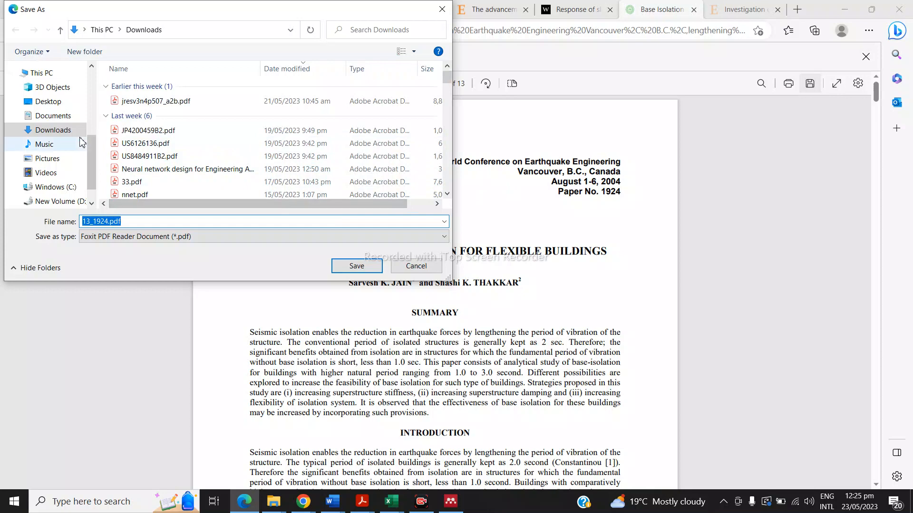
scroll(90, 134, up, 2)
scroll(91, 135, up, 1)
click(357, 266)
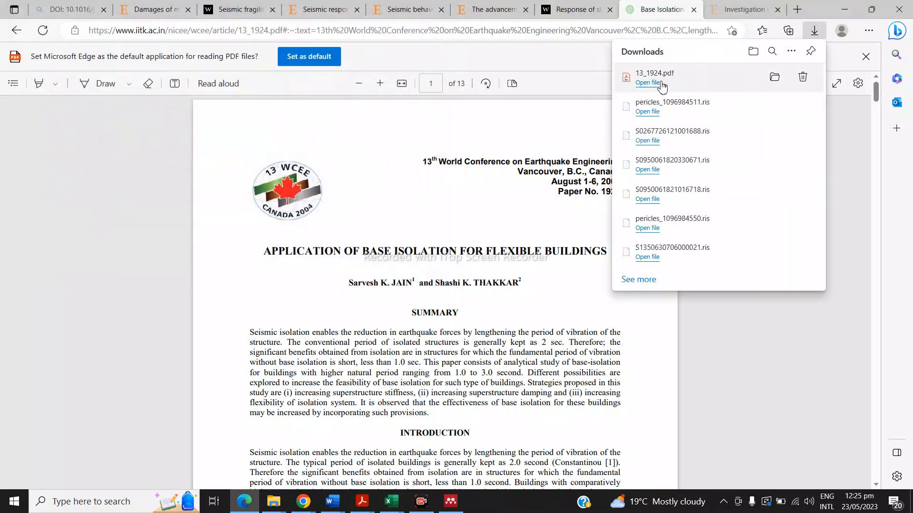
Switch to Mendeley Desktop and import pericles_1096984511.ris from Downloads into the "Referencing using Mendeley" folder.
click(450, 502)
click(377, 300)
click(17, 39)
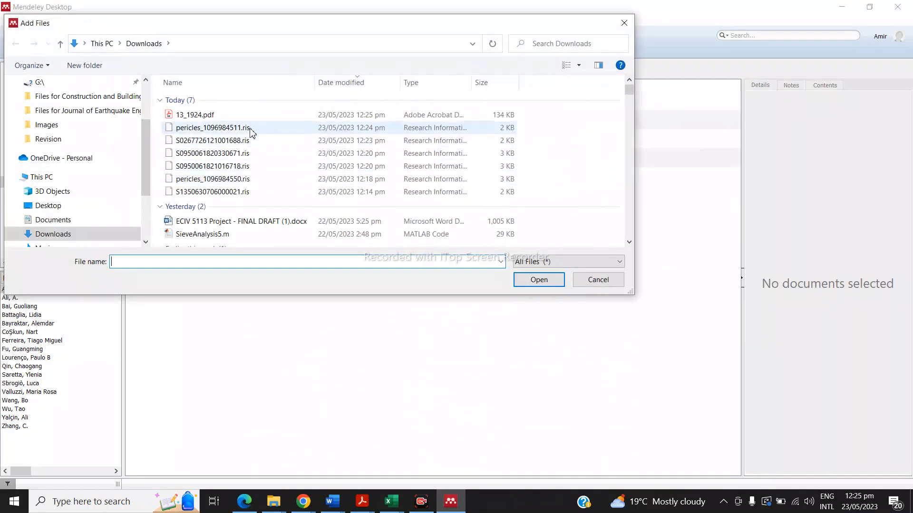
click(249, 129)
click(540, 280)
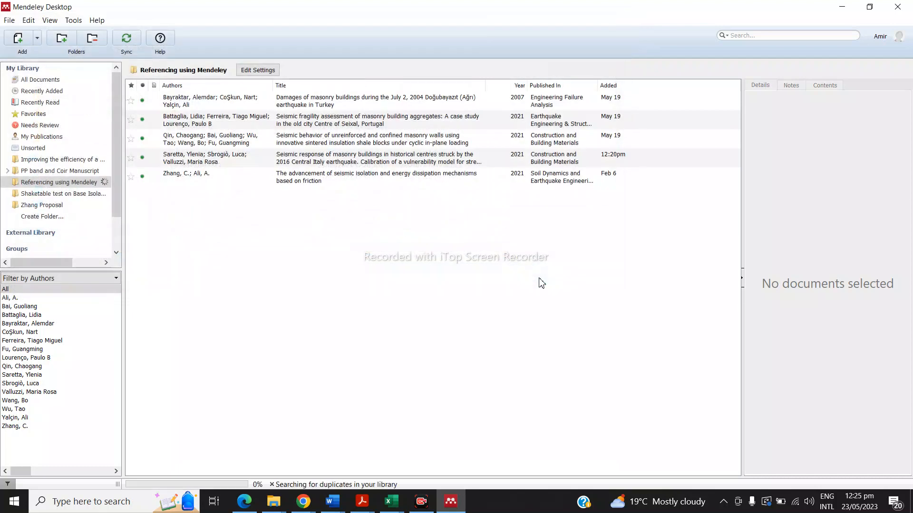
Import 13_1924.pdf into the "Referencing using Mendeley" folder and check the details of its new entry.
click(18, 40)
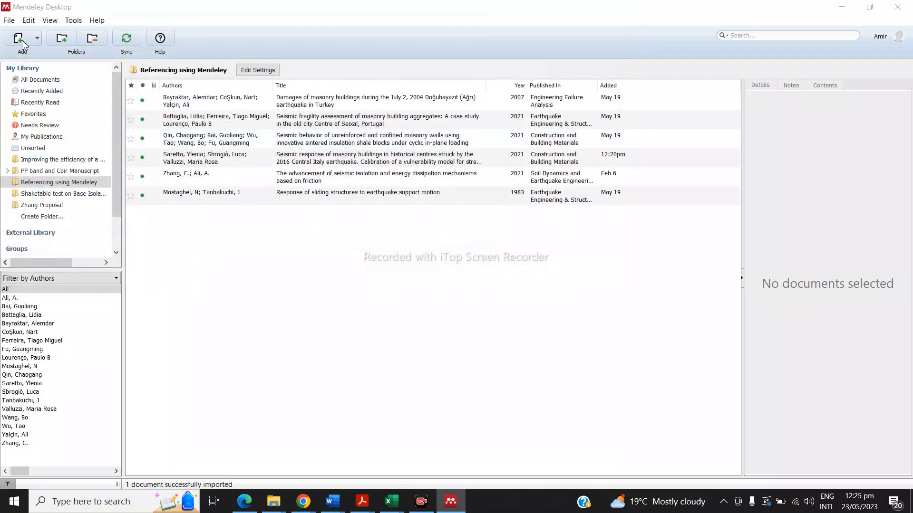
click(199, 116)
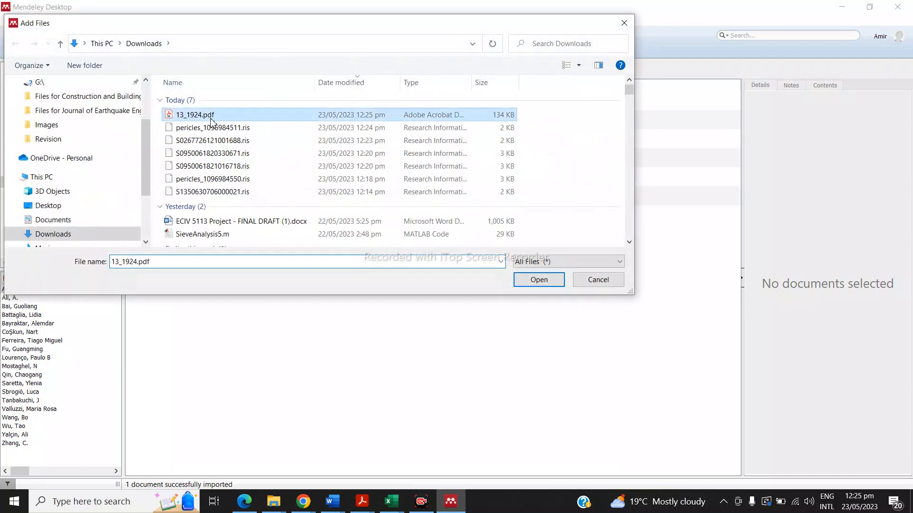
click(538, 280)
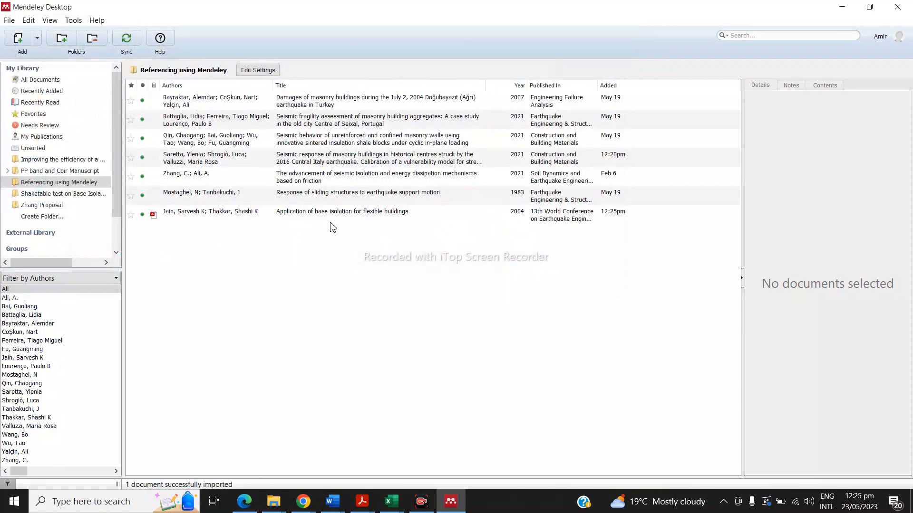
click(412, 220)
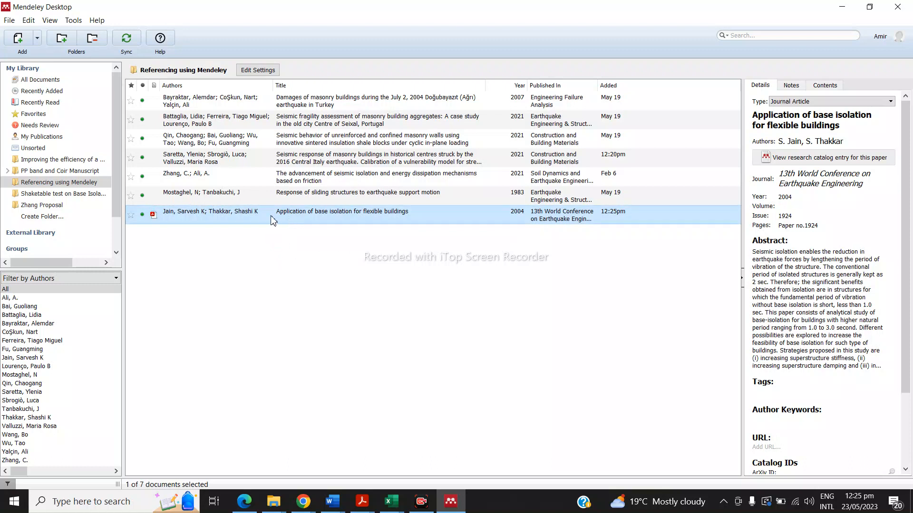
click(275, 265)
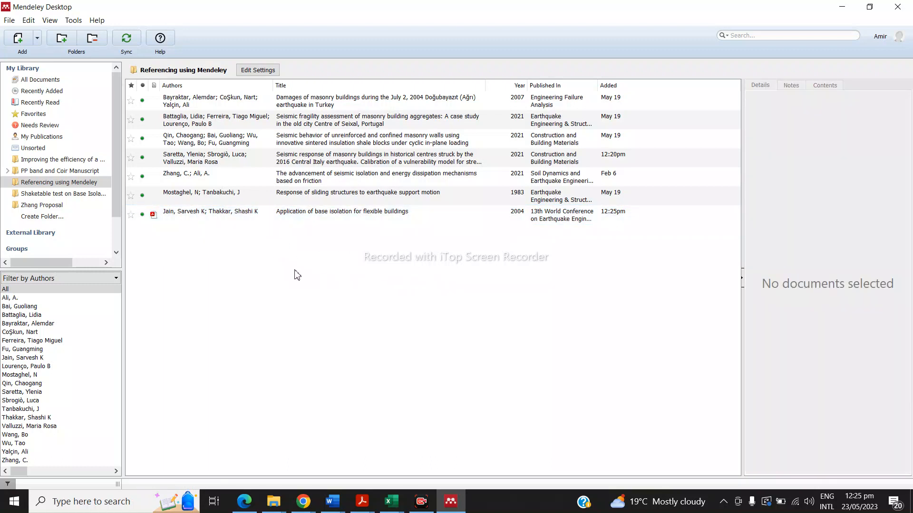
Start a manual library entry and review the document types it offers, keeping Journal Article.
right_click(282, 250)
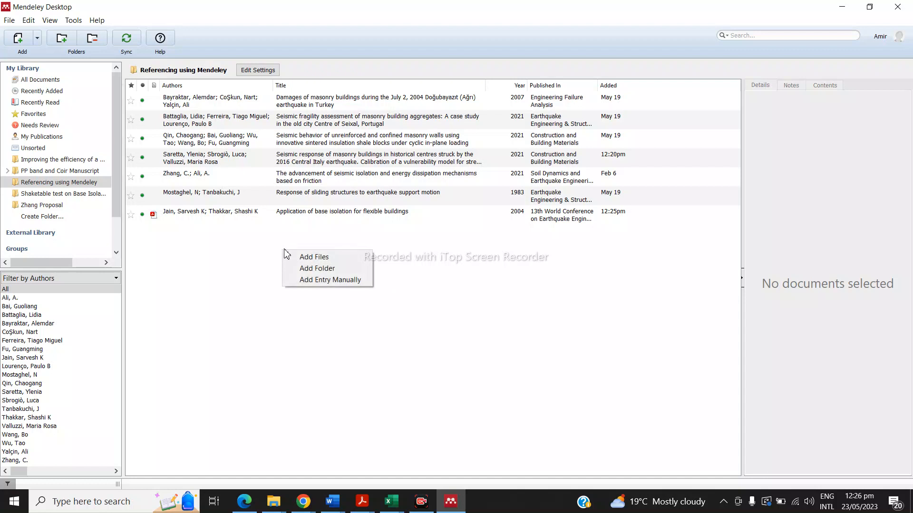
click(313, 281)
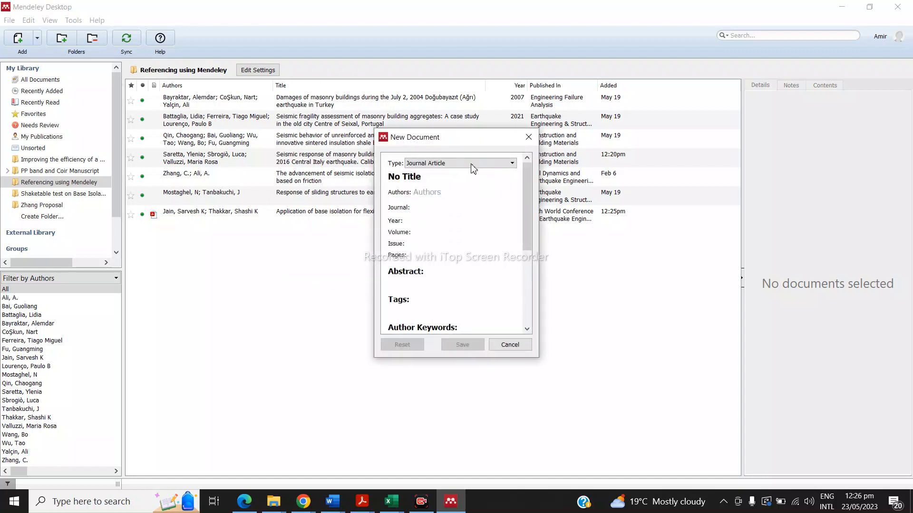
drag(500, 142, 504, 146)
click(513, 168)
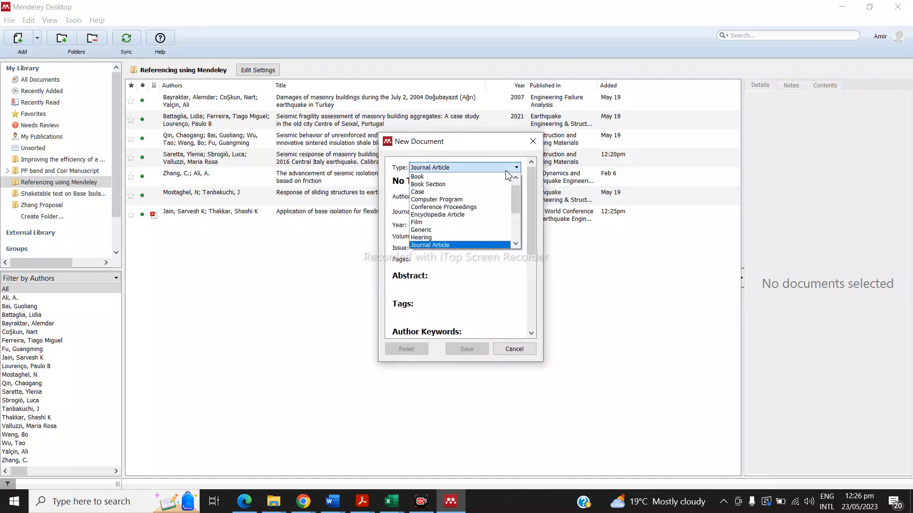
scroll(475, 200, up, 1)
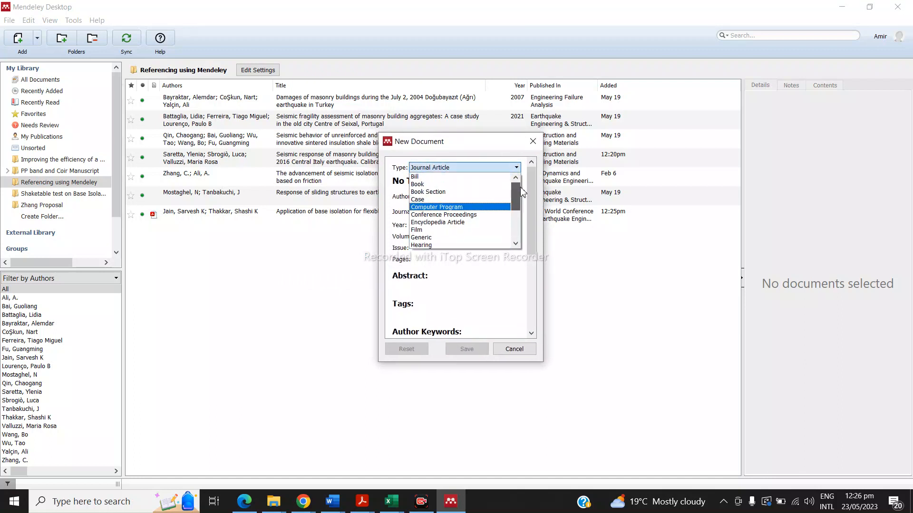
click(515, 244)
click(515, 244)
click(515, 244)
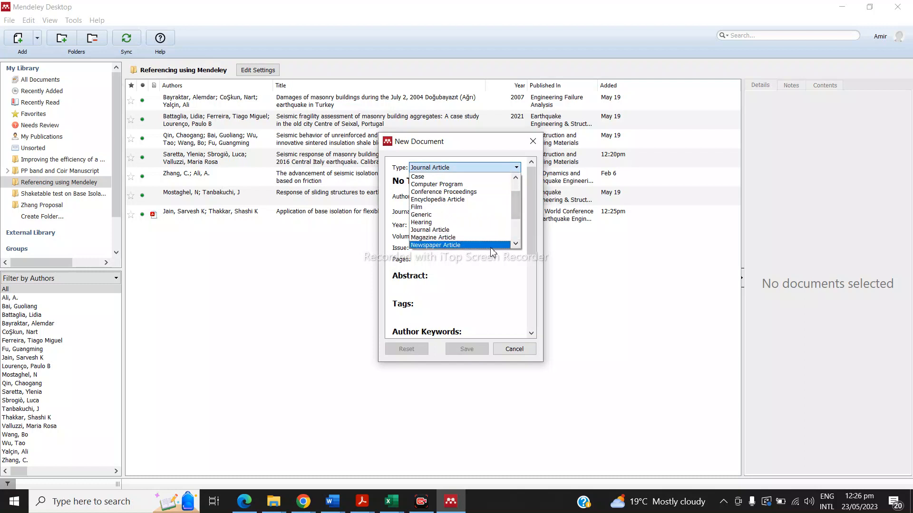
click(516, 243)
click(516, 244)
click(516, 244)
click(516, 244)
click(516, 244)
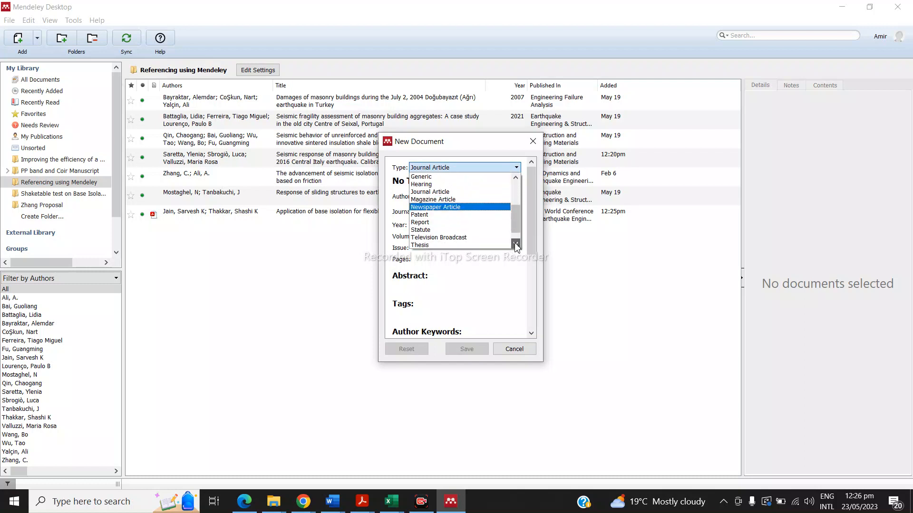
scroll(489, 229, down, 1)
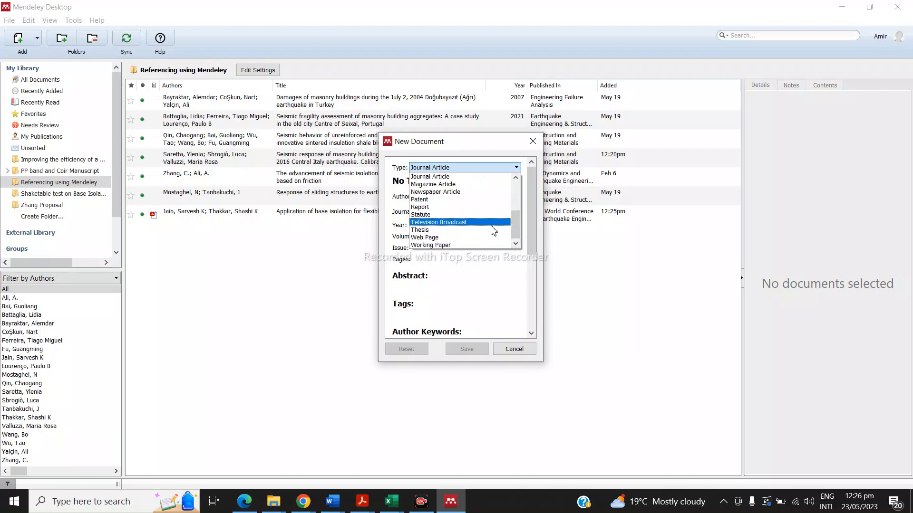
click(520, 171)
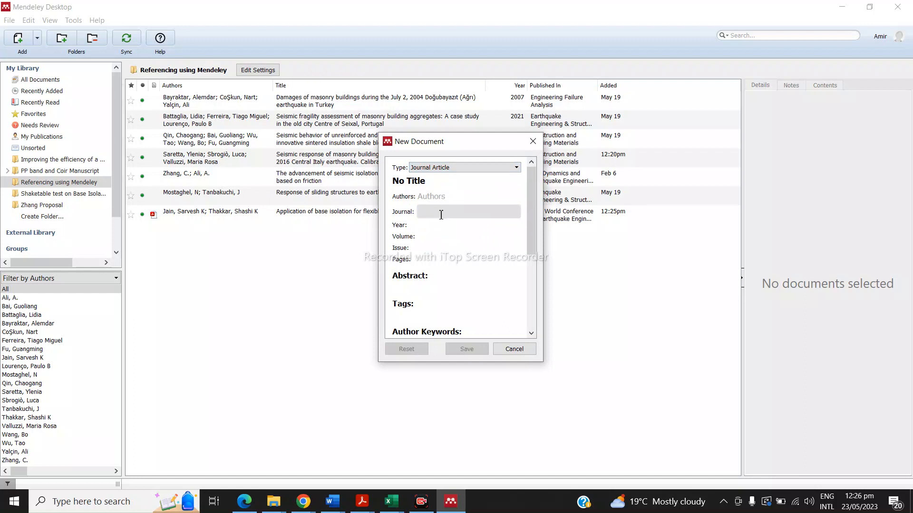
Review the bibliographic fields of the new manual entry, down to Other Settings, and discard the entry.
scroll(437, 281, down, 1)
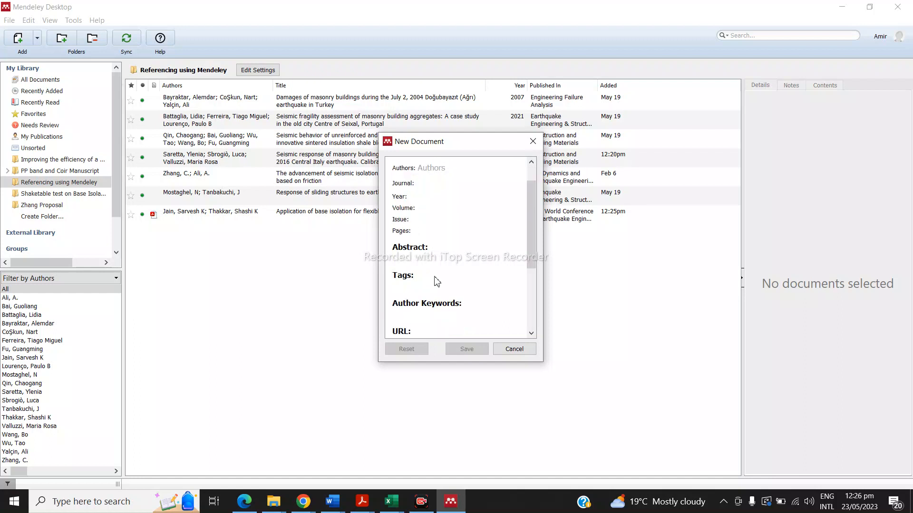
scroll(427, 274, down, 2)
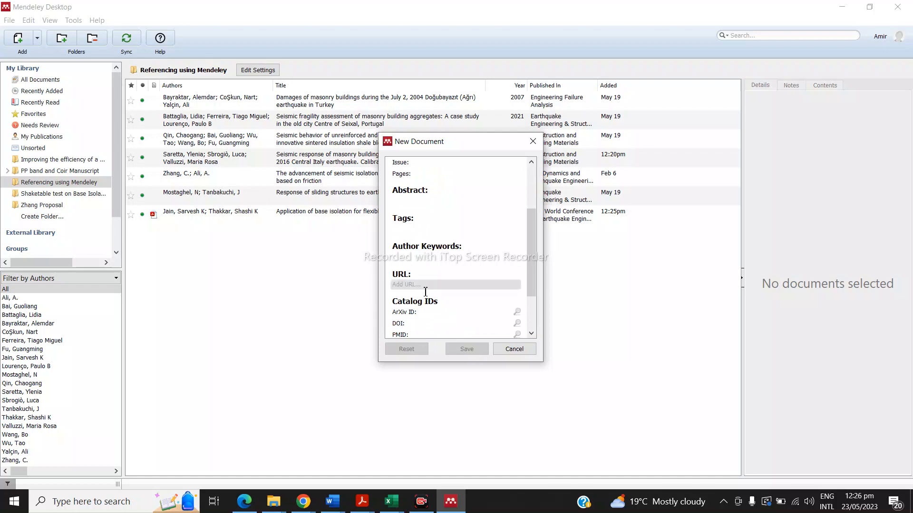
scroll(424, 289, down, 2)
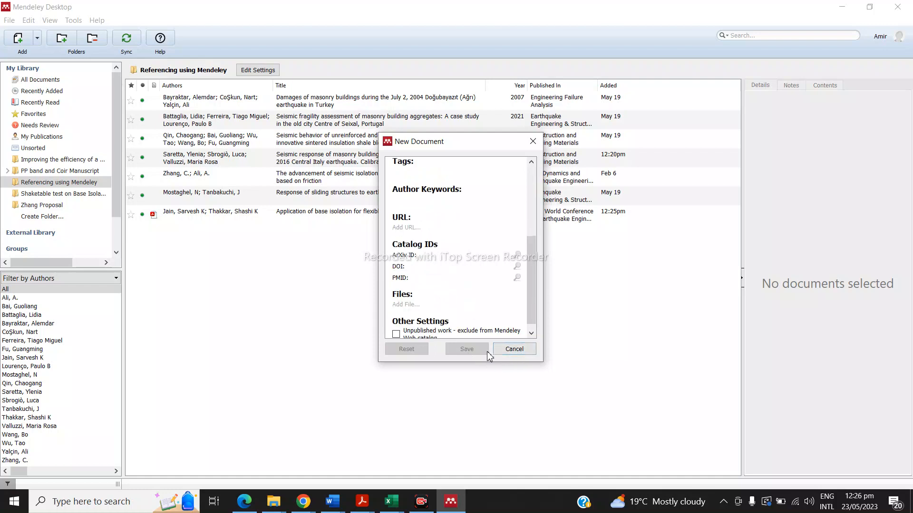
click(515, 350)
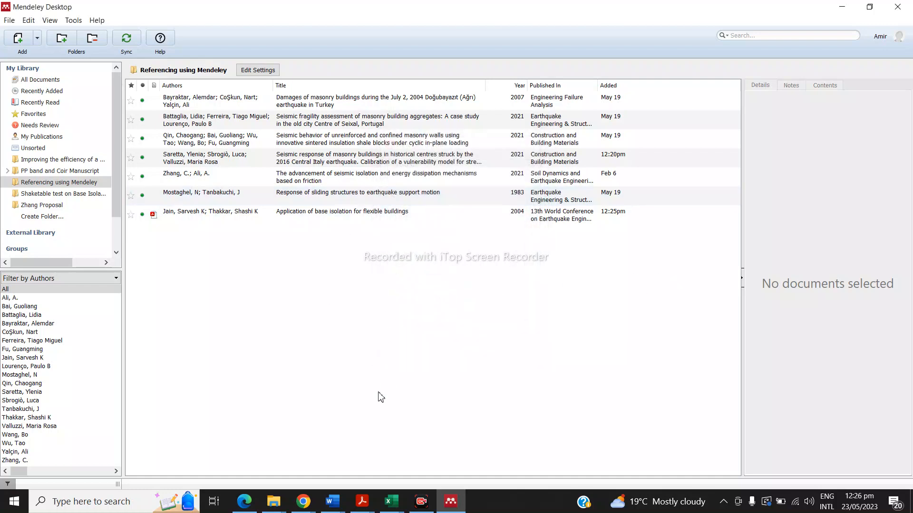
Copy the title "Response of sliding structures to earthquake support motion" from its entry details and switch to Mendaley References.docx in Word.
click(358, 200)
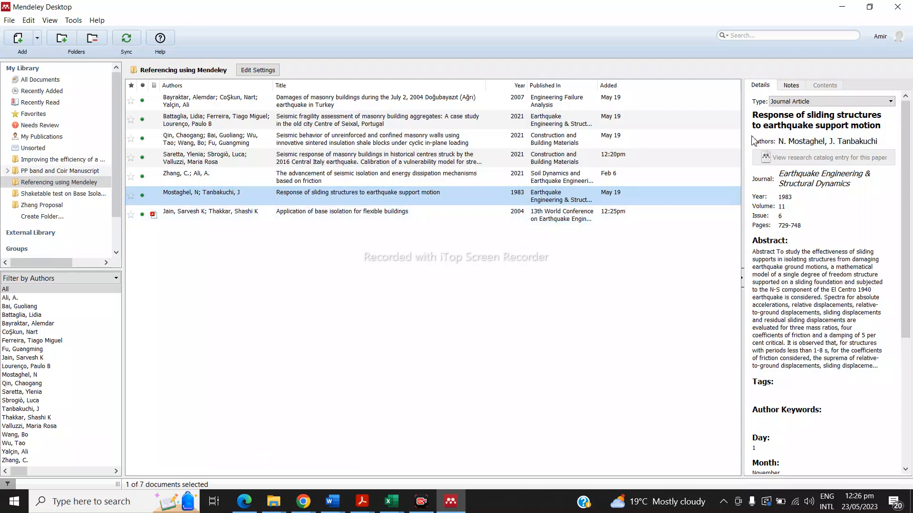
drag(754, 116, 854, 139)
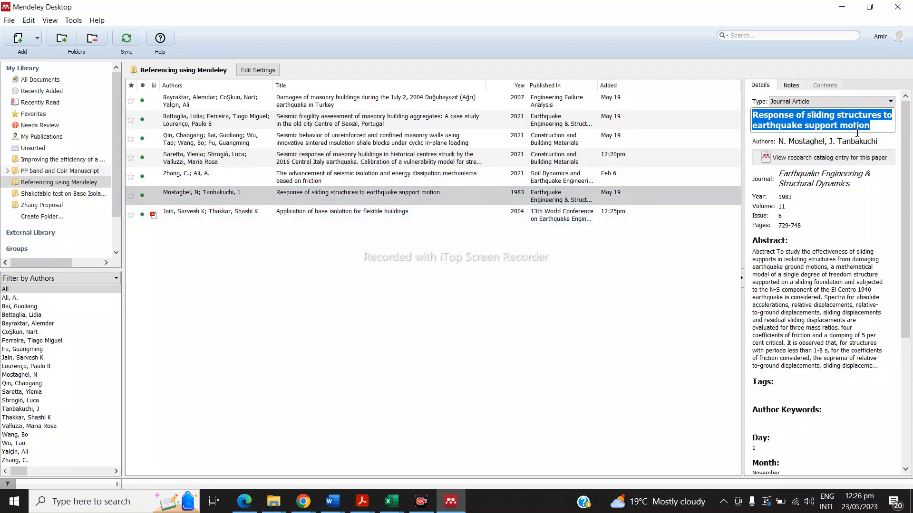
click(332, 501)
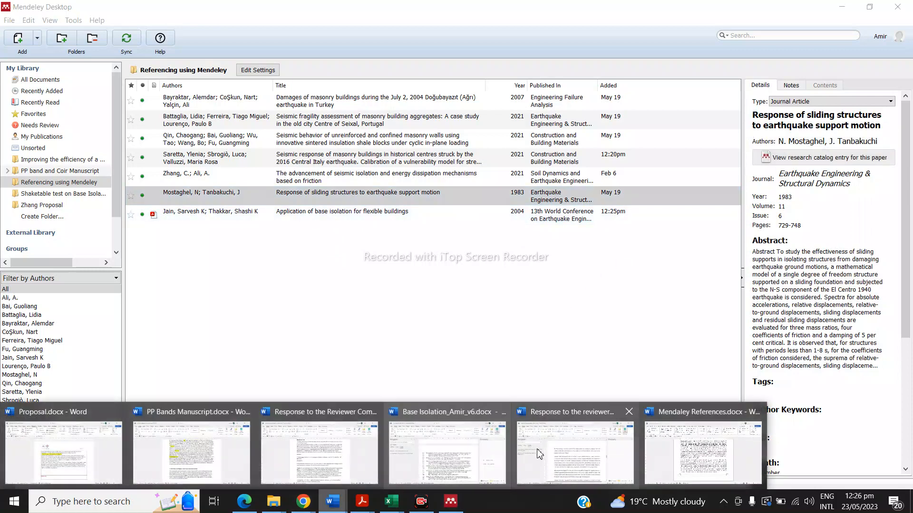
click(678, 454)
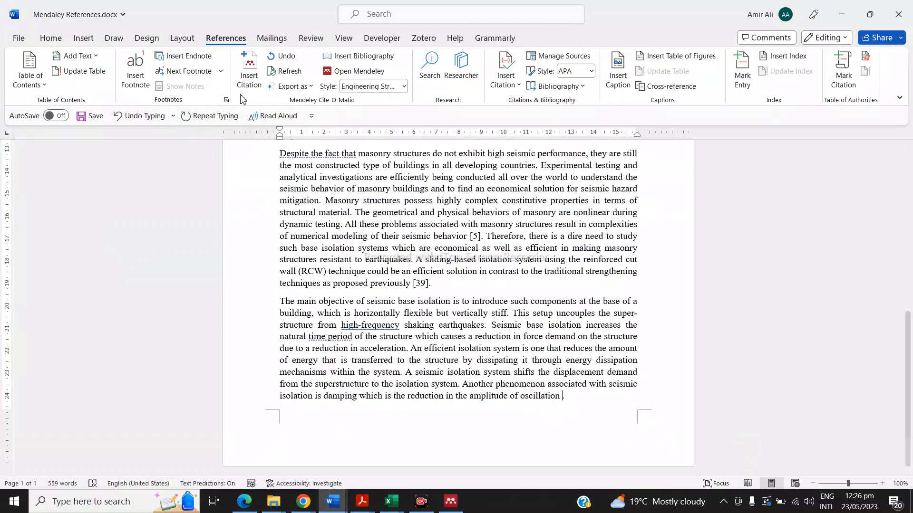
Insert a Mendeley citation for "Response of sliding structures to earthquake support motion" after "amplitude of oscillation" in the last paragraph.
click(247, 79)
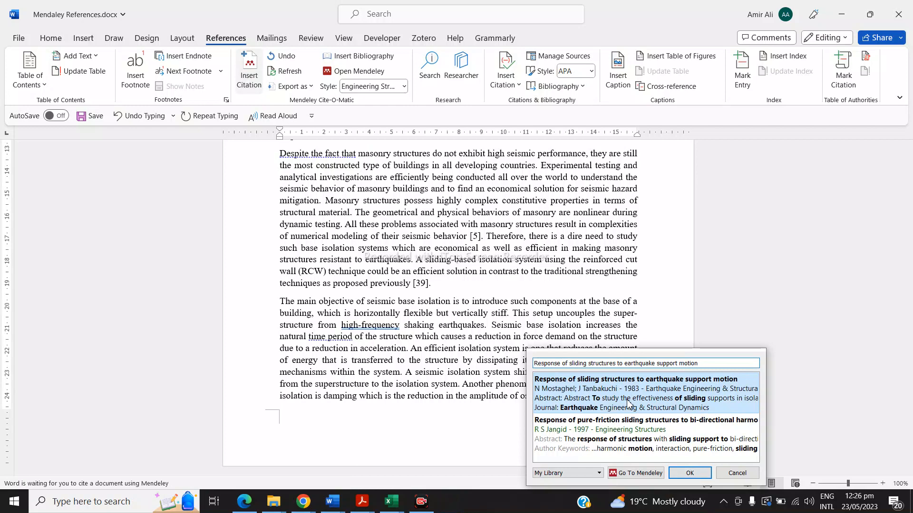
click(632, 393)
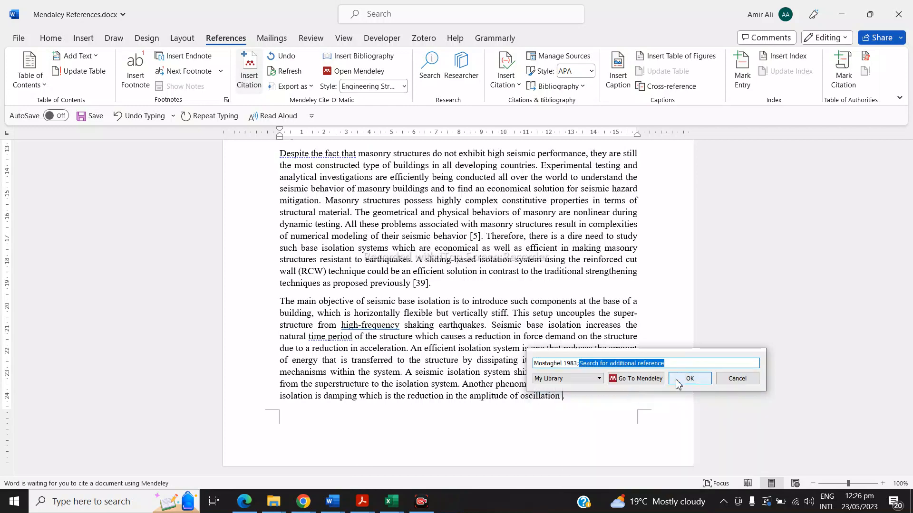
click(690, 379)
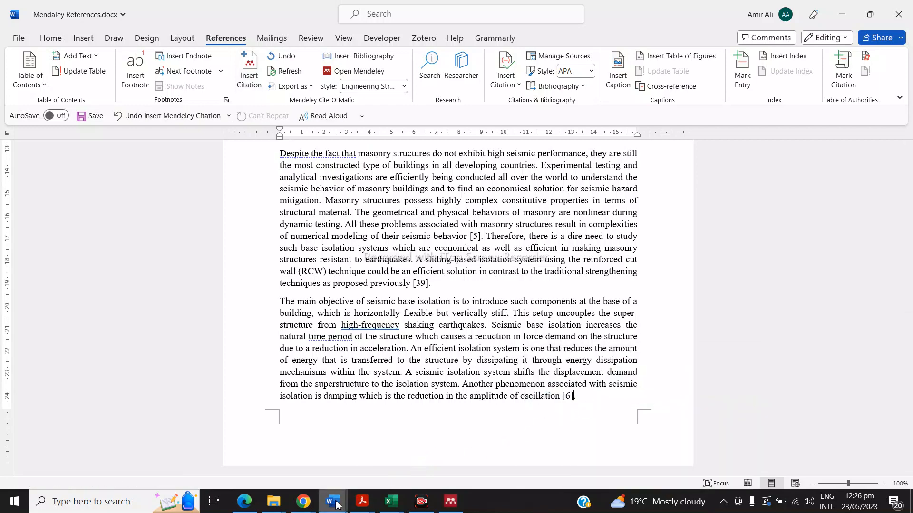
mouse_move(337, 505)
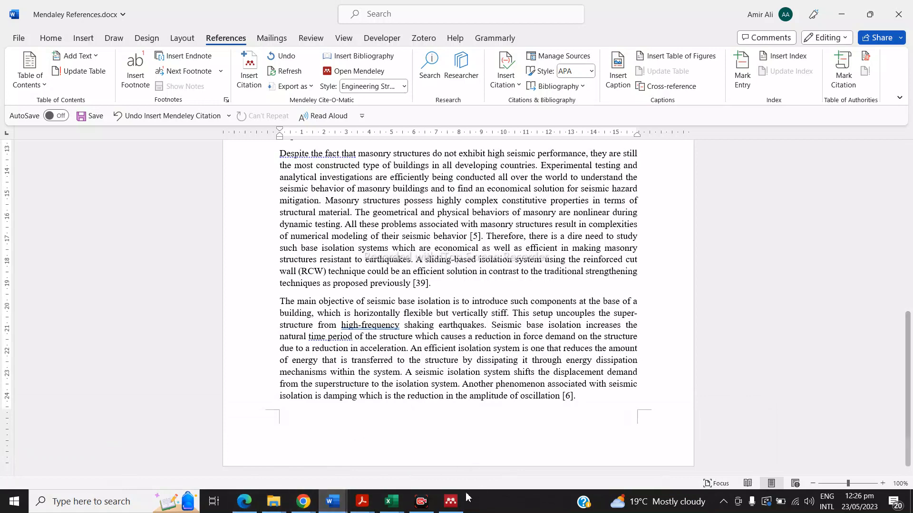
Copy the title "Application of base isolation for flexible buildings" from its Mendeley entry details and return to Mendaley References.docx in Word.
click(451, 501)
click(320, 214)
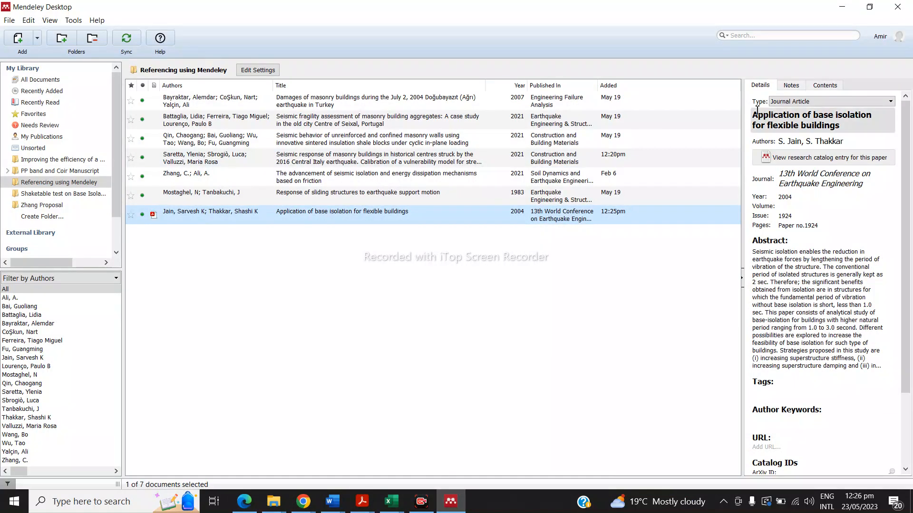
click(757, 110)
drag(757, 110, 844, 128)
key(ctrl+c)
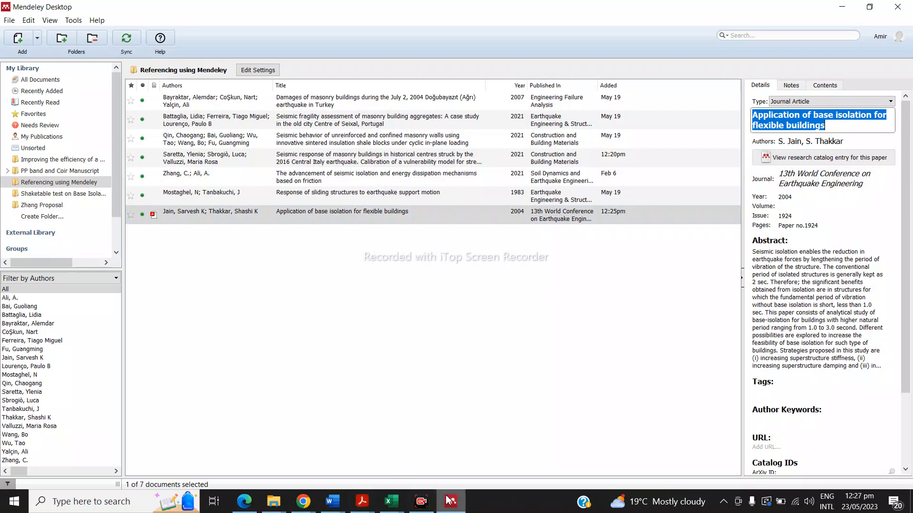
click(334, 506)
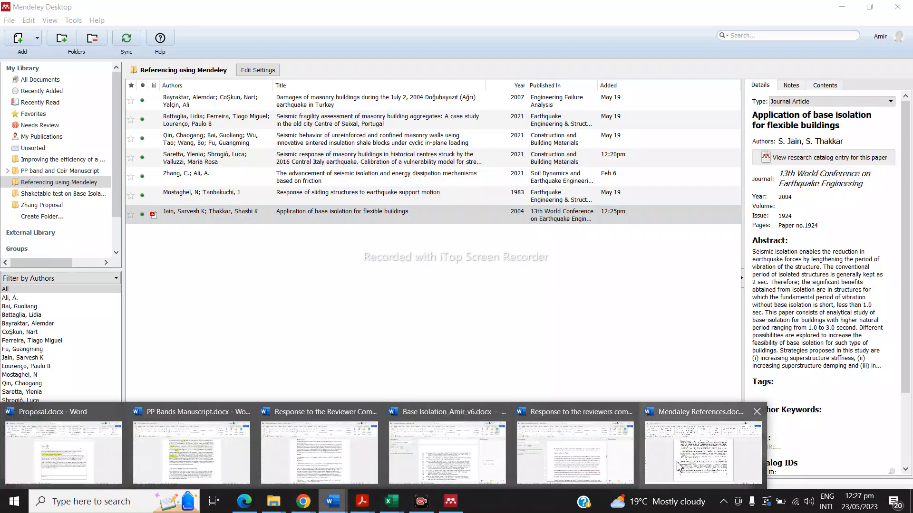
click(659, 423)
Add "Application of base isolation for flexible buildings" as a second reference to the existing citation after "amplitude of oscillation".
click(571, 397)
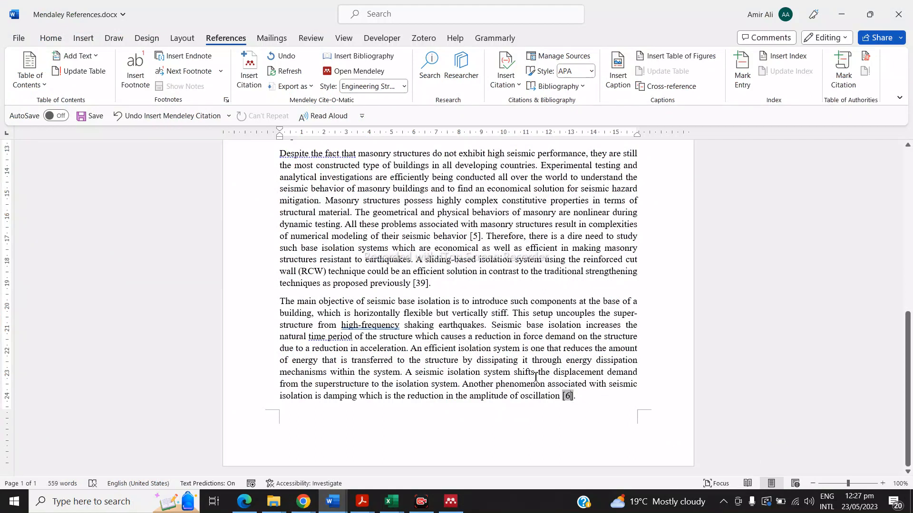
click(249, 69)
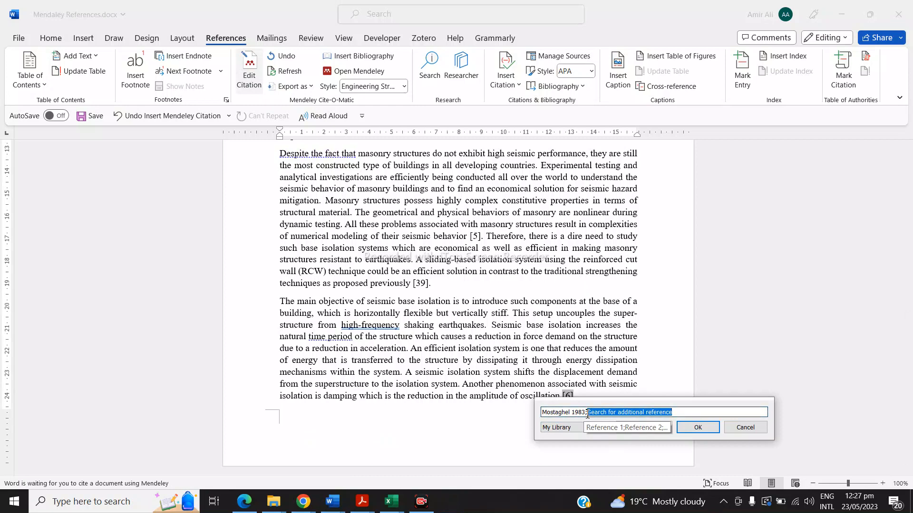
key(ctrl+v)
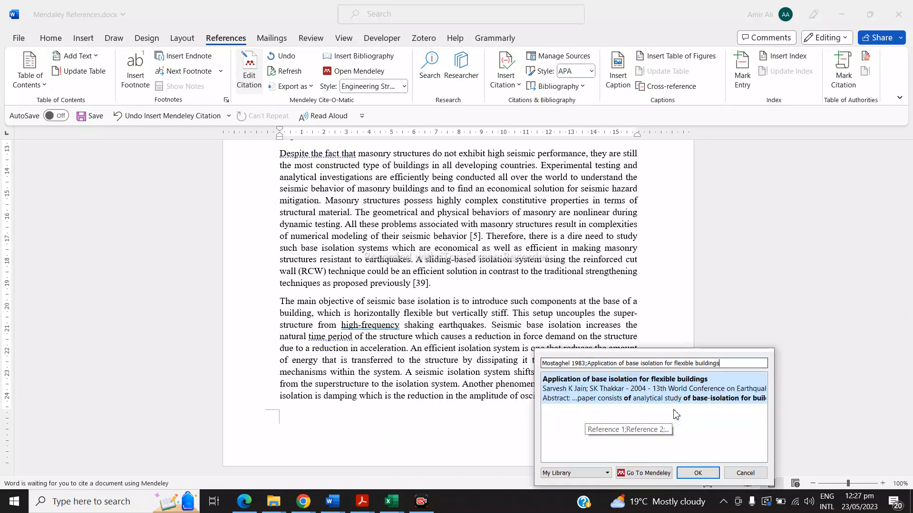
click(646, 394)
click(707, 380)
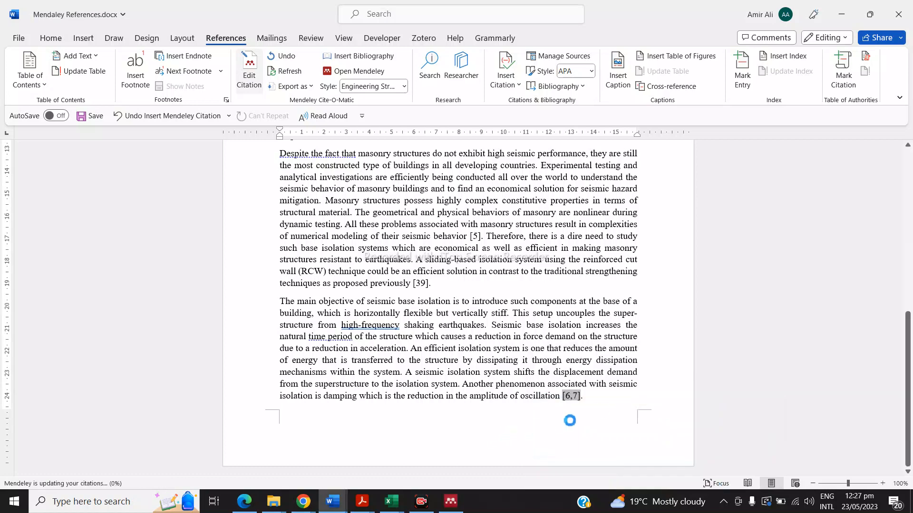
click(598, 401)
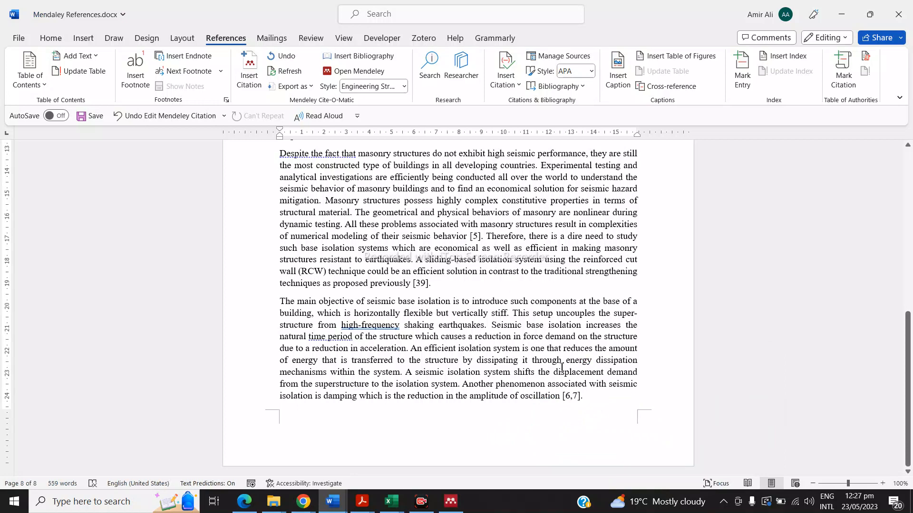
Add a "References" heading after the last paragraph and insert the Mendeley bibliography below it.
scroll(539, 280, up, 1)
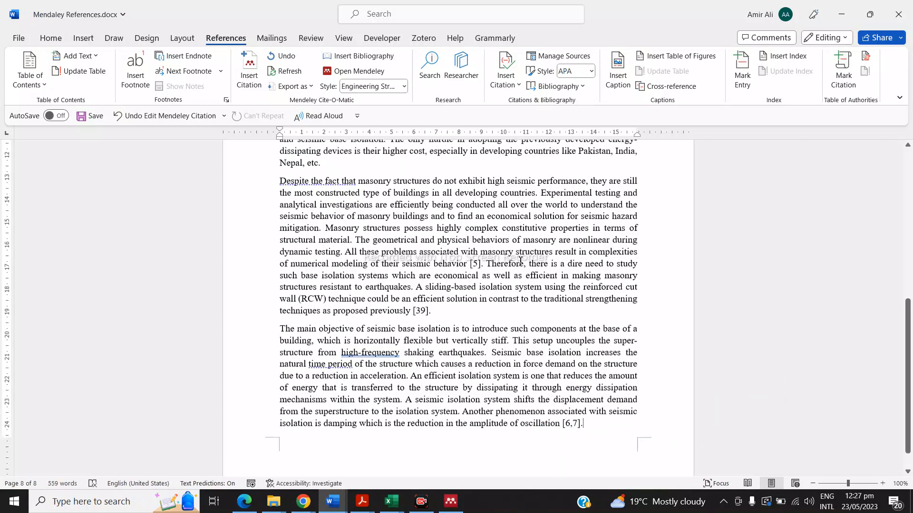
scroll(592, 411, down, 1)
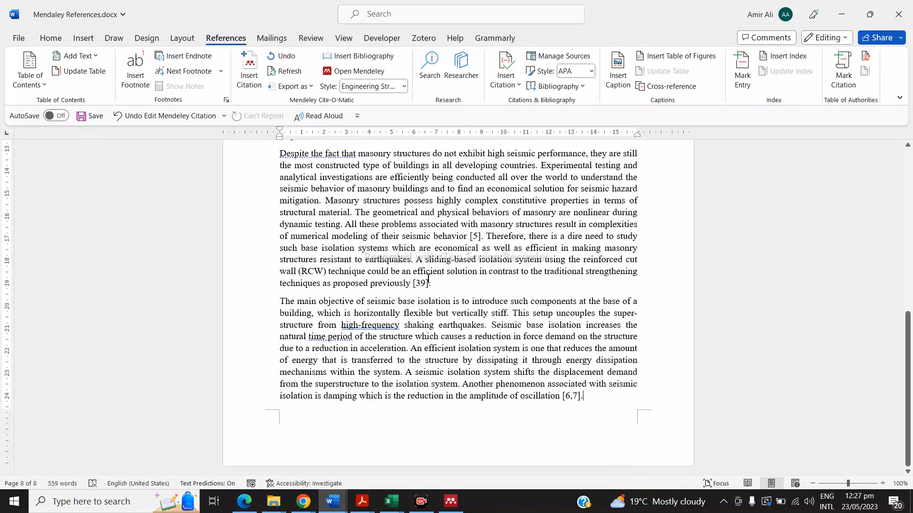
key(Return)
scroll(437, 328, down, 8)
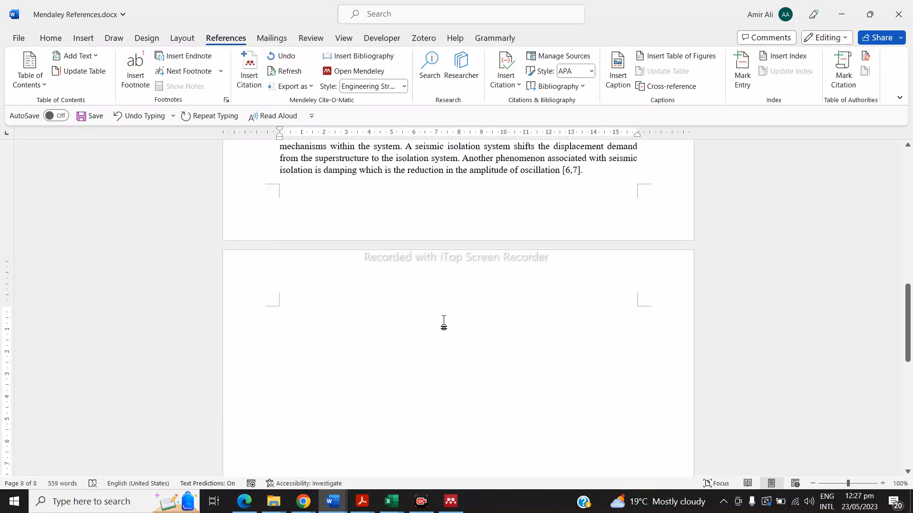
text(References)
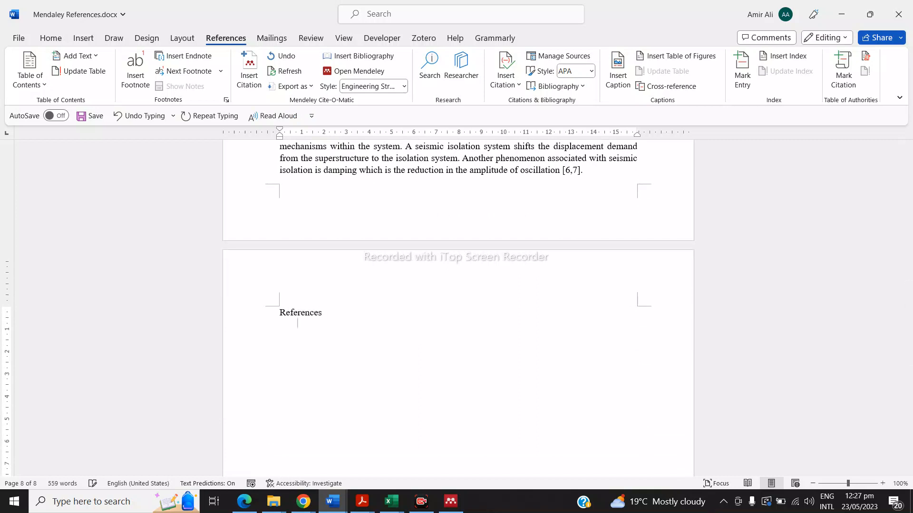
click(356, 57)
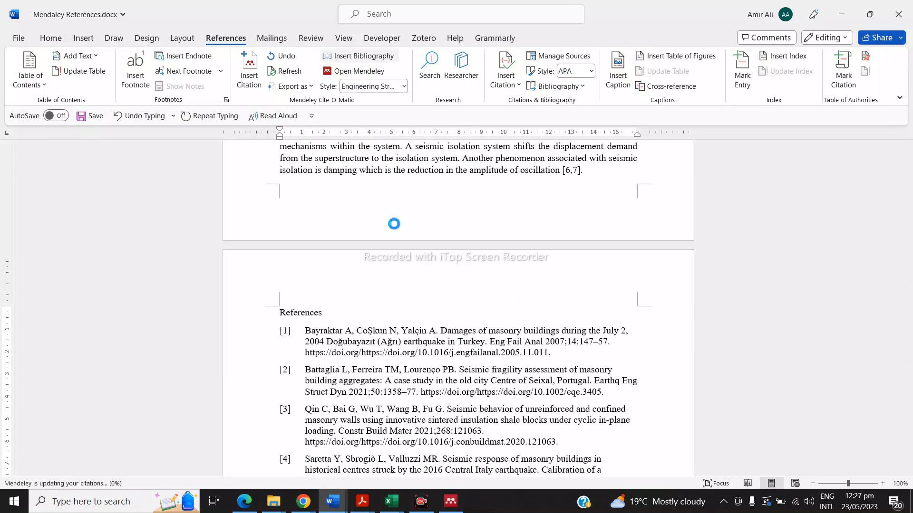
Review the inserted bibliography entries and compare them with the numbered in-text citations throughout the document.
scroll(405, 278, down, 4)
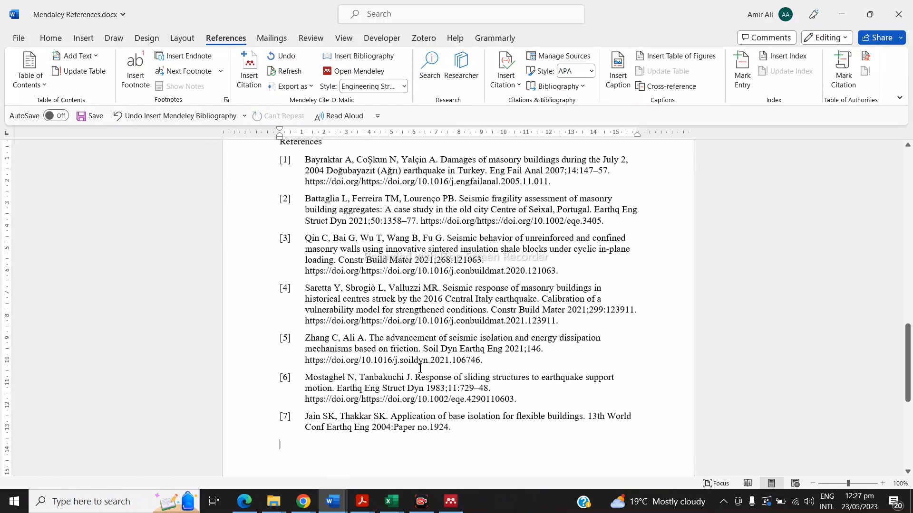
scroll(420, 368, up, 14)
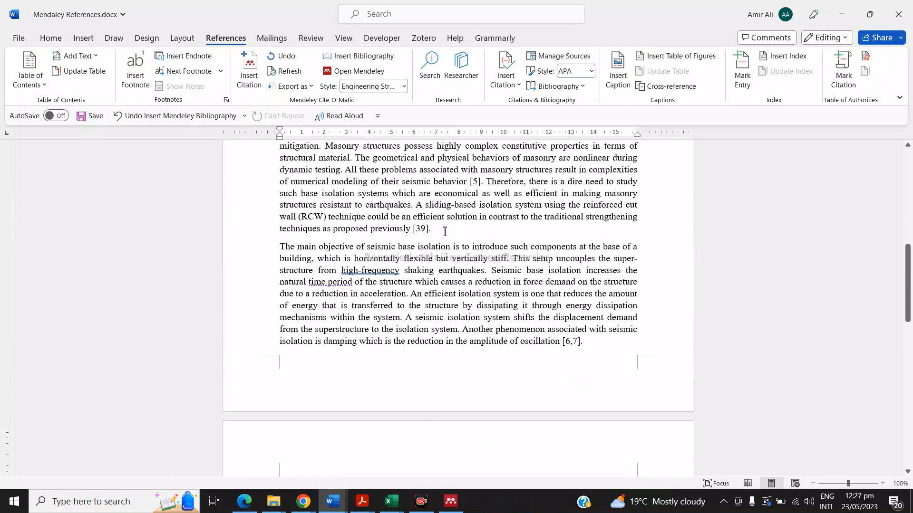
scroll(474, 183, down, 10)
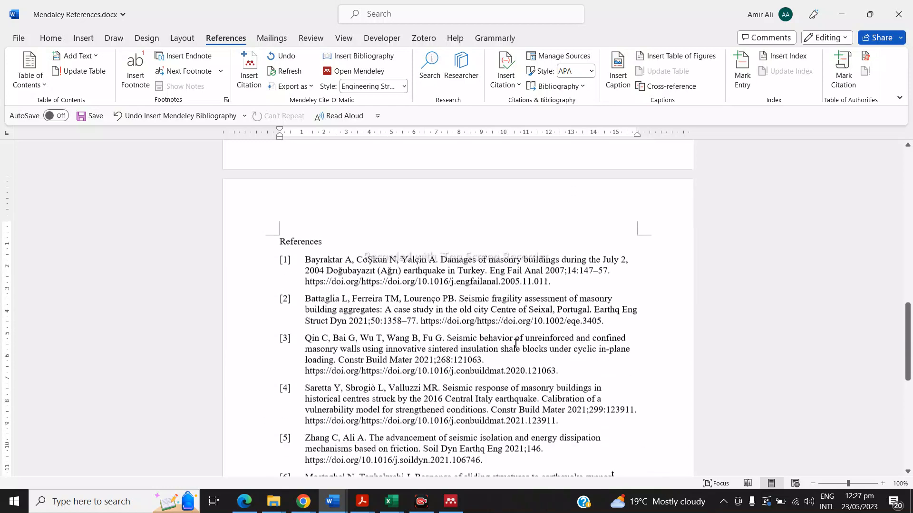
scroll(373, 314, down, 2)
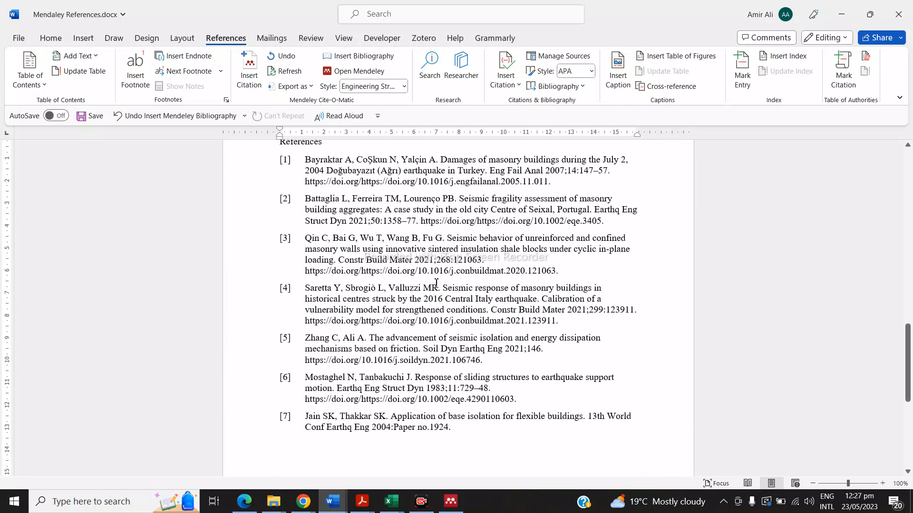
scroll(442, 336, up, 3)
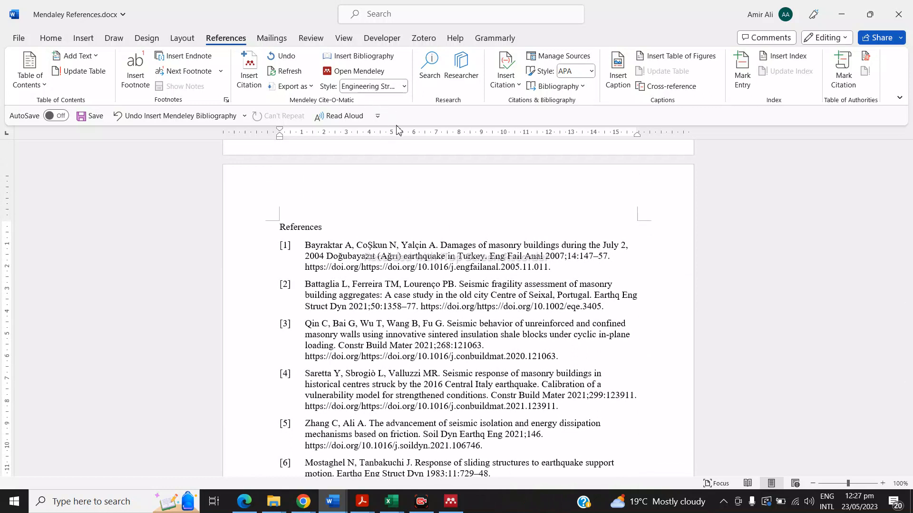
shift+click(412, 304)
shift+click(417, 257)
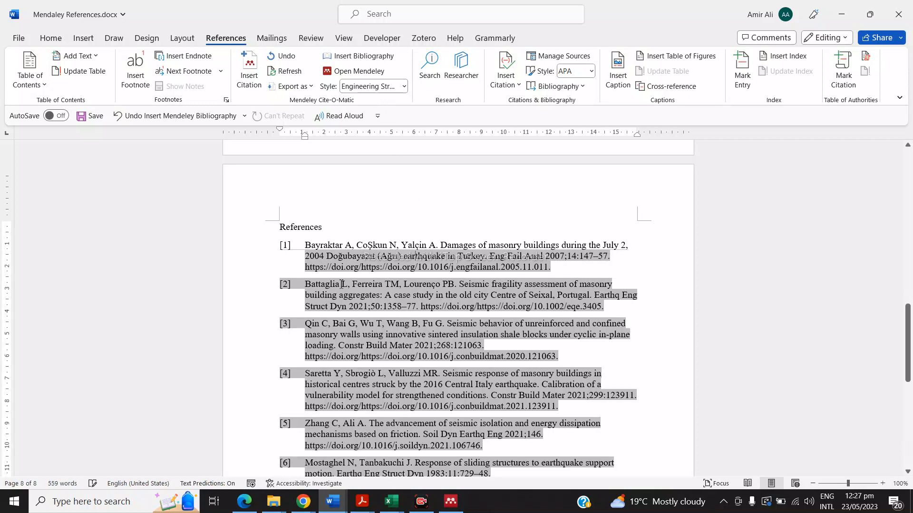
shift+click(358, 243)
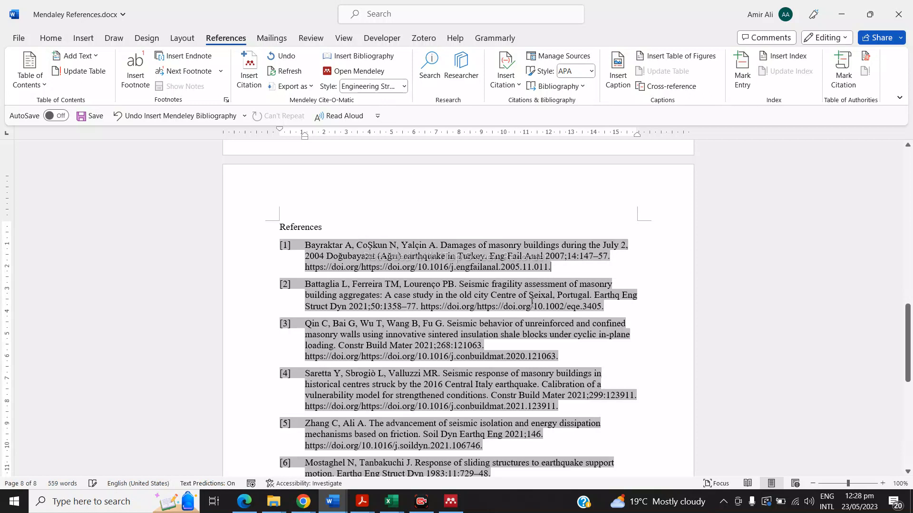
scroll(543, 287, down, 3)
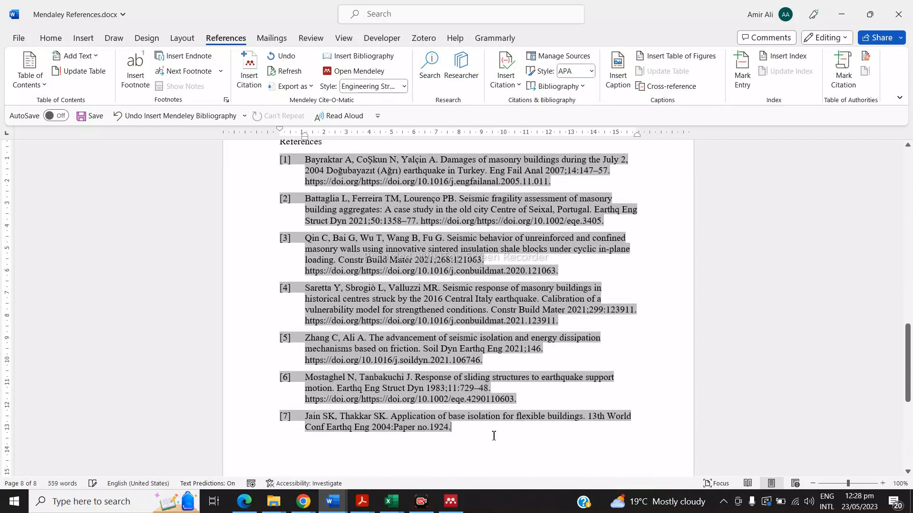
scroll(507, 415, up, 15)
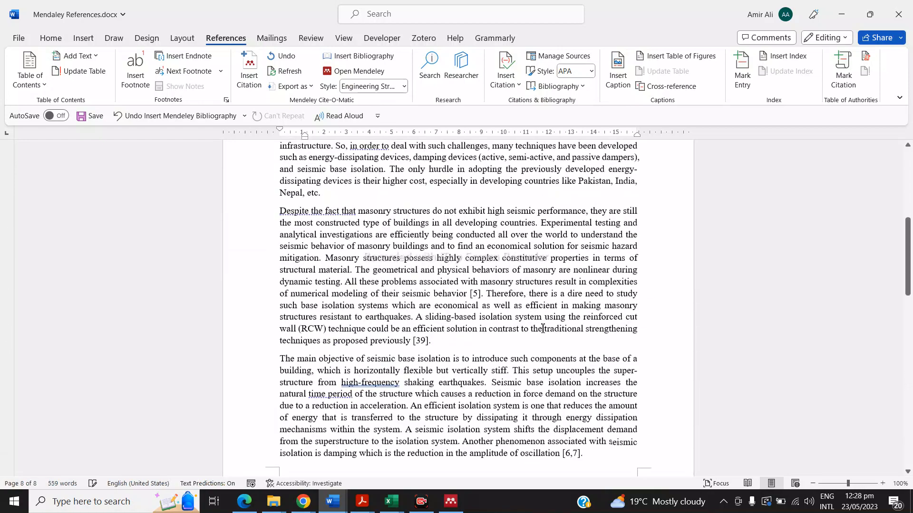
scroll(521, 282, up, 5)
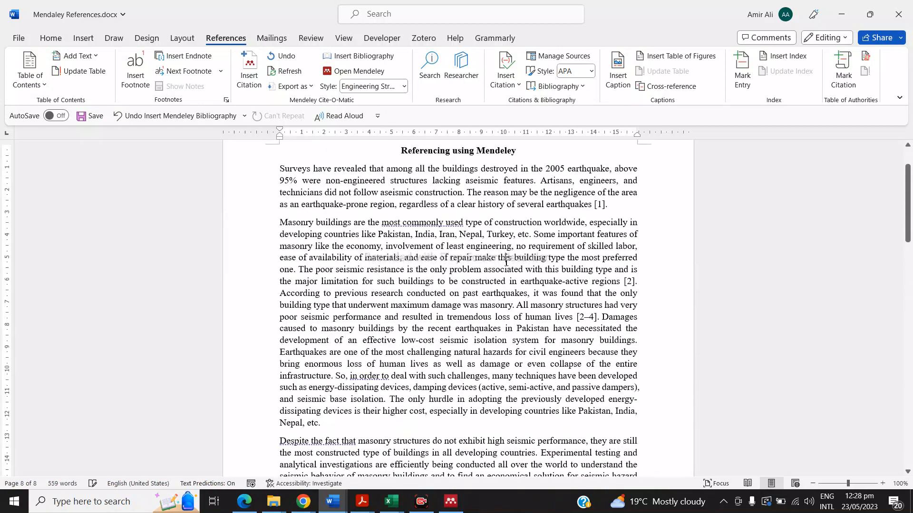
scroll(472, 285, up, 2)
scroll(448, 287, down, 2)
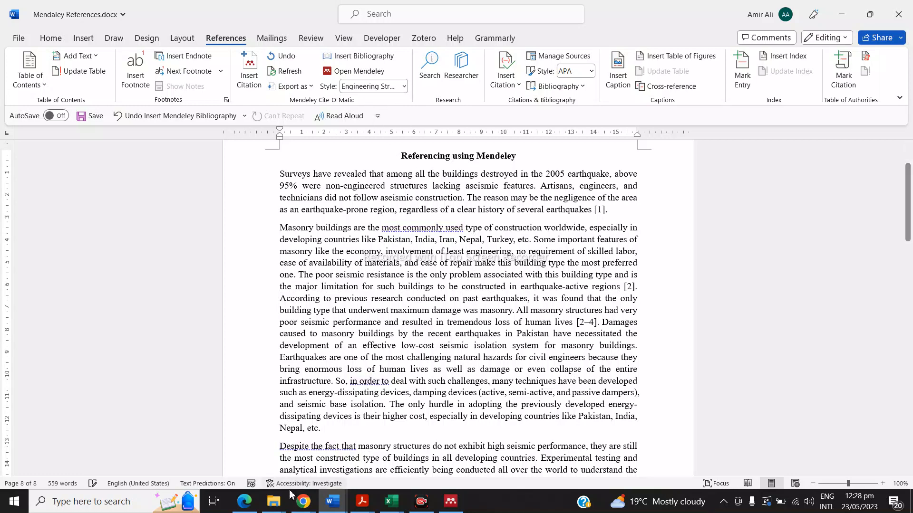
Check the journal name of the Wiley article on seismic fragility of masonry building aggregates in the browser, and return to the Word document.
click(244, 501)
click(228, 5)
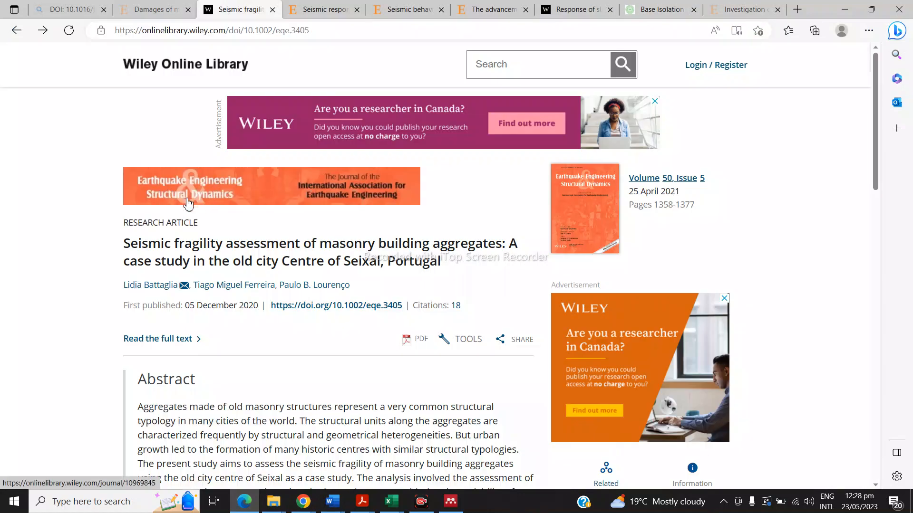
click(845, 9)
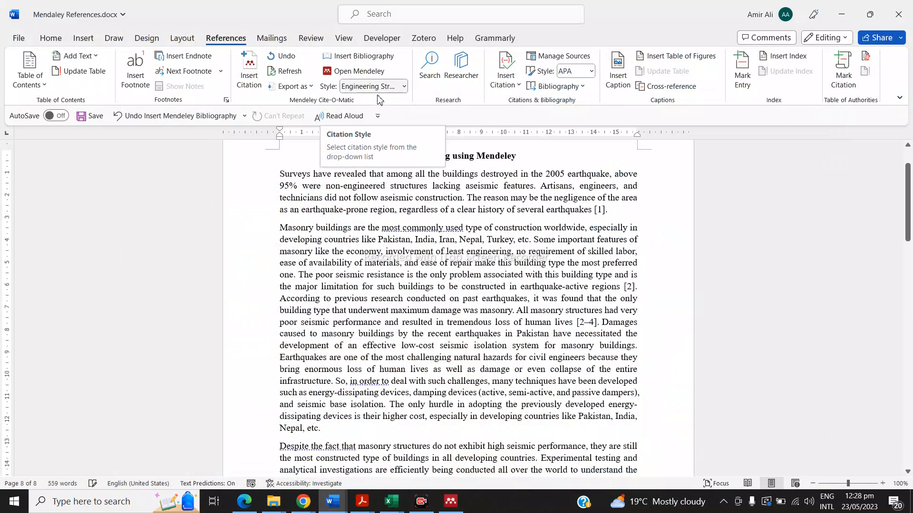
Open Mendeley's full list of citation styles and search the installed ones for "Earthquake".
click(405, 86)
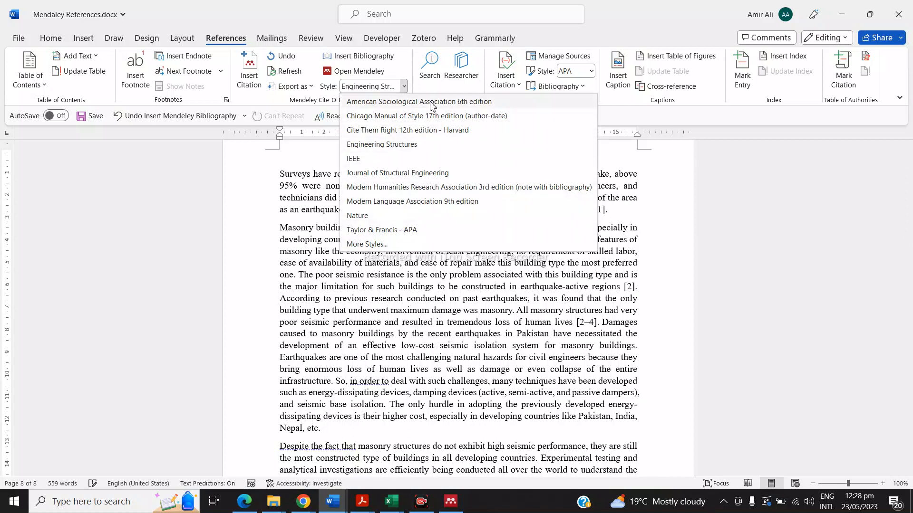
click(381, 246)
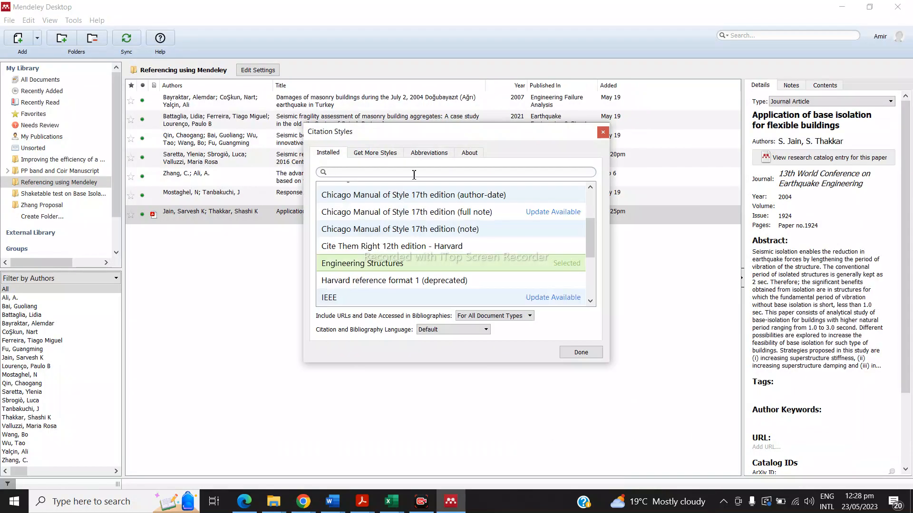
click(412, 175)
text(Earthquake)
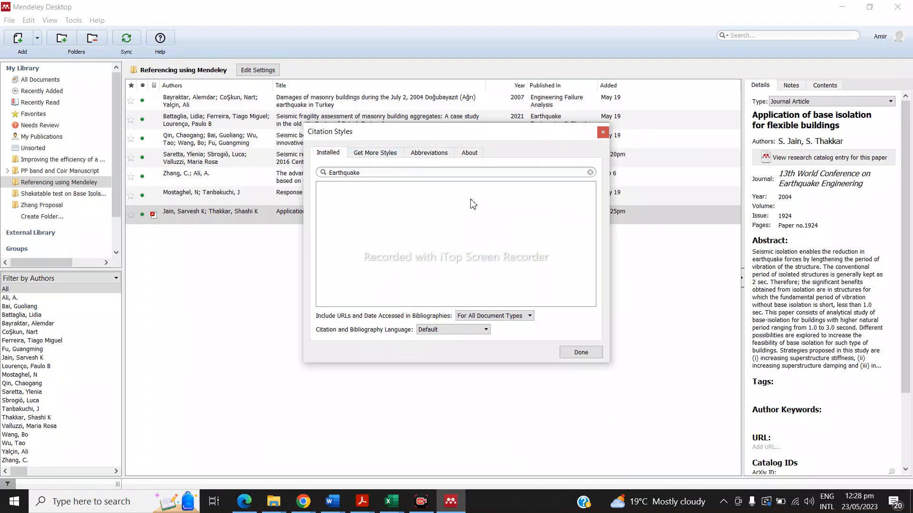
key(BackSpace)
key(BackSpace)
key(BackSpace)
key(BackSpace)
Search the additional citation styles for "earthquake", install Earthquake Engineering & Structural Dynamics, and return to the installed styles.
click(378, 153)
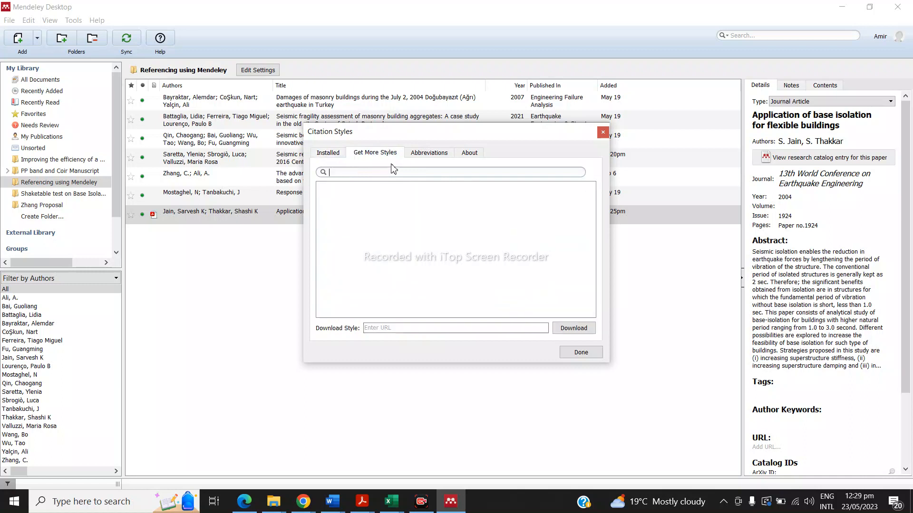
text(eart)
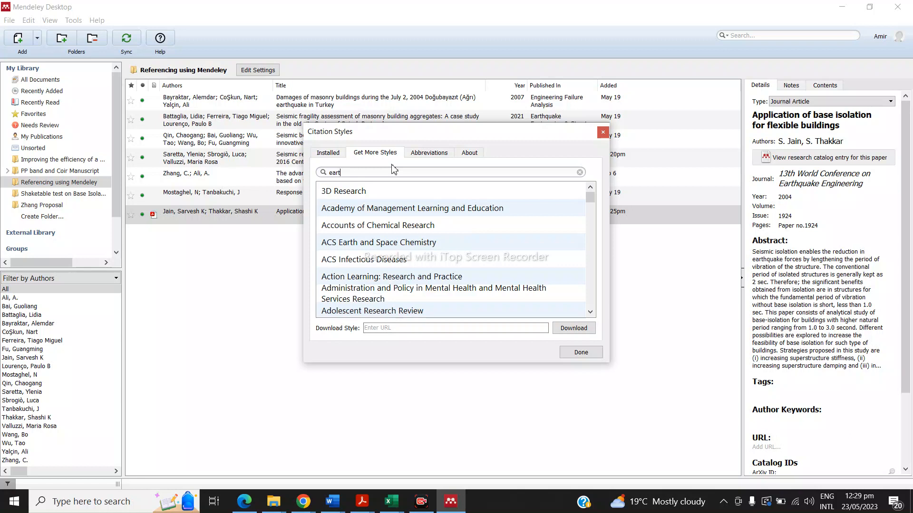
text(hquake)
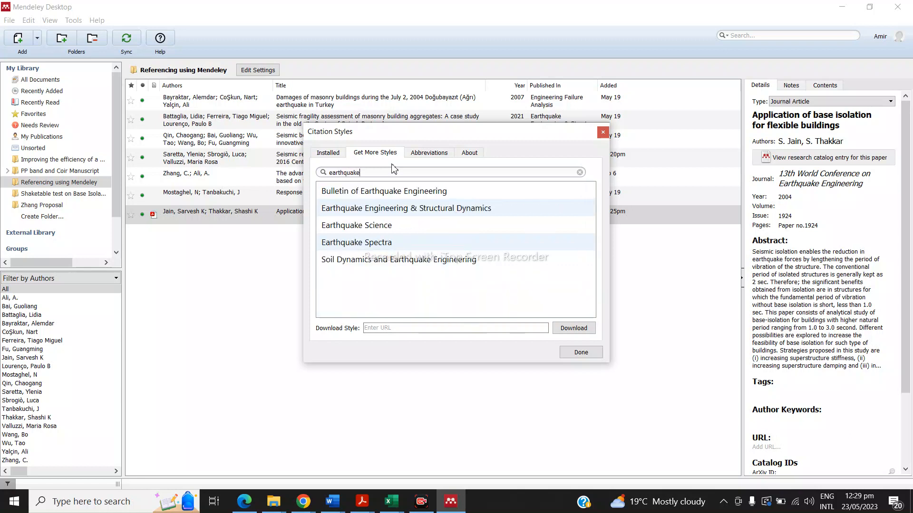
click(449, 214)
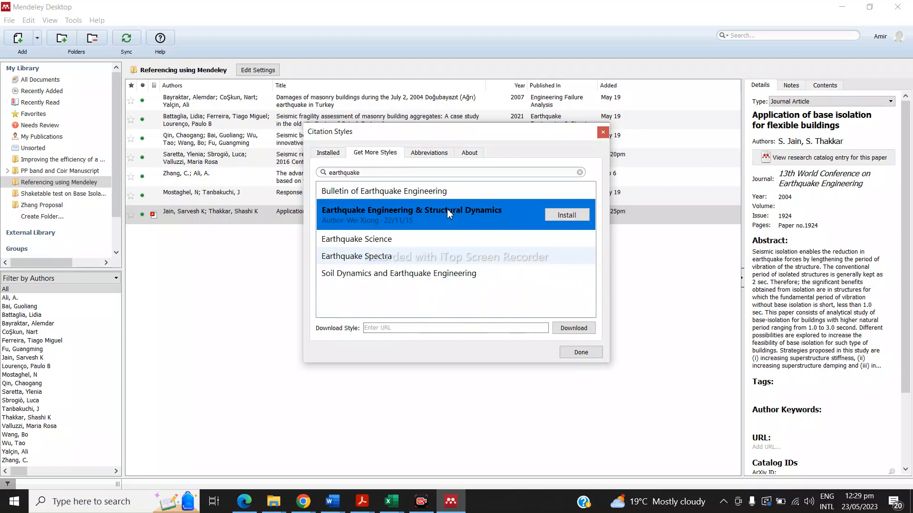
click(559, 217)
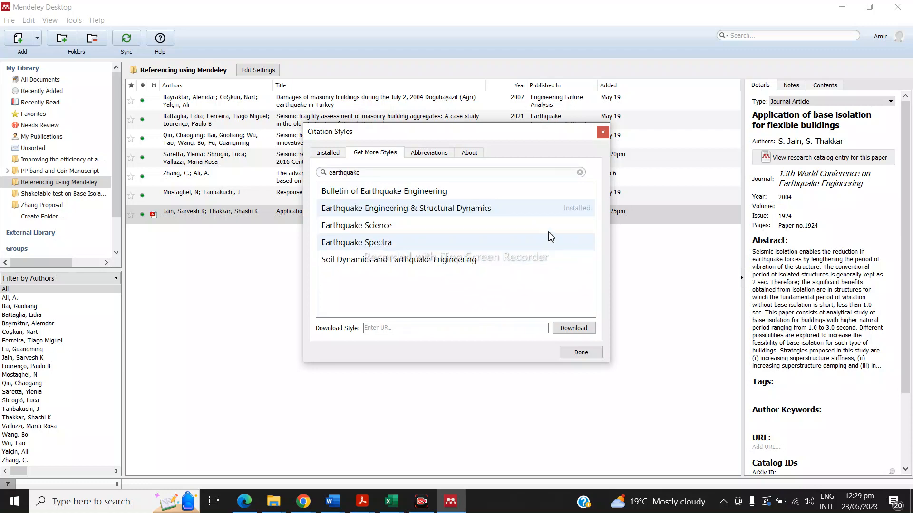
click(328, 153)
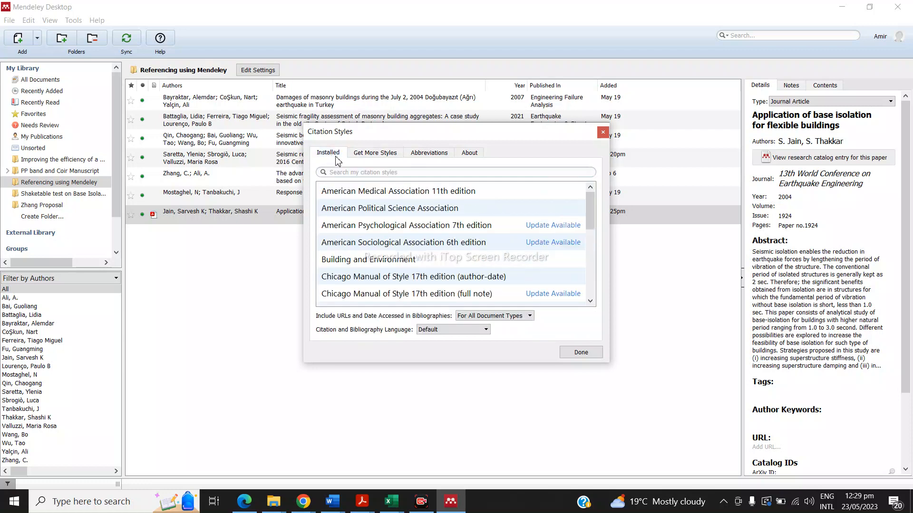
Set Earthquake Engineering & Structural Dynamics as the citation style and refresh the document's citations and bibliography.
scroll(464, 275, down, 4)
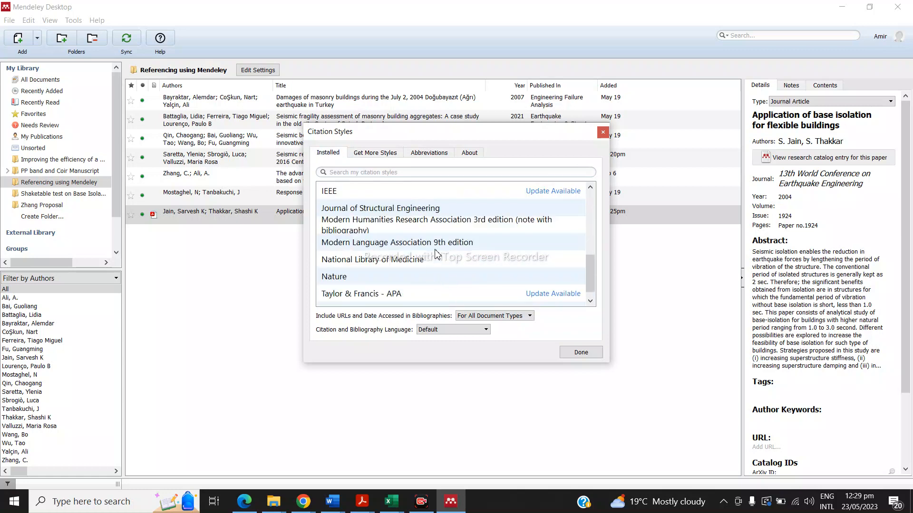
scroll(428, 223, up, 2)
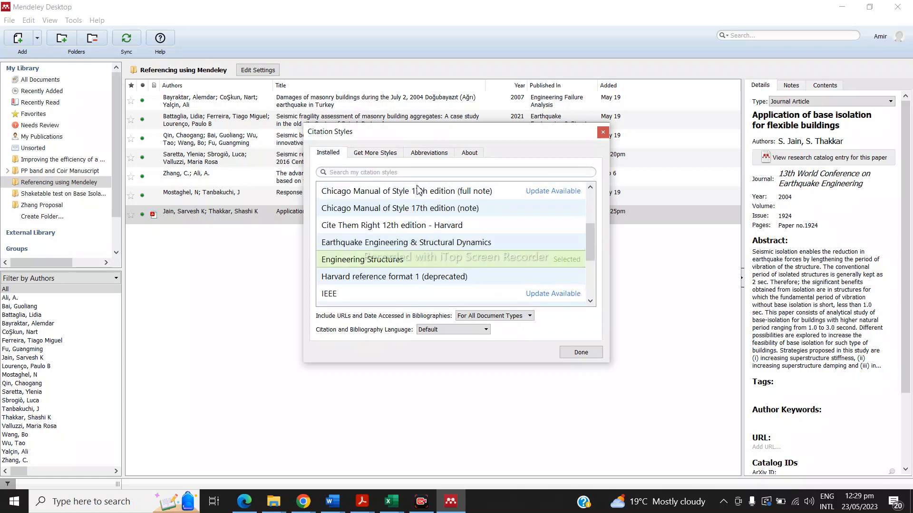
click(409, 244)
click(542, 251)
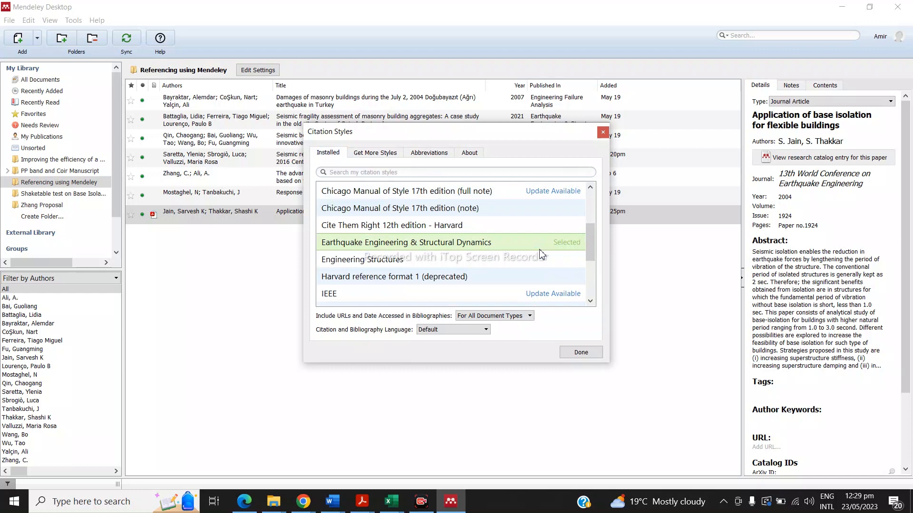
click(579, 355)
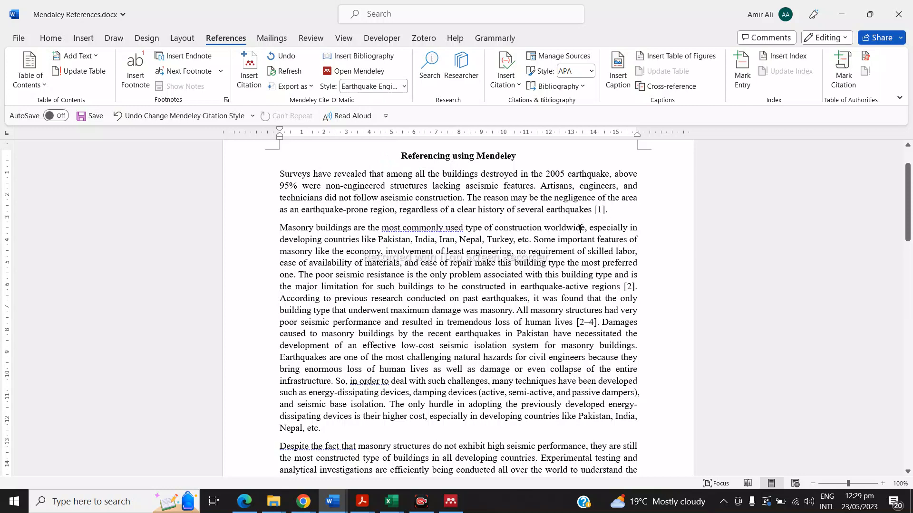
click(286, 75)
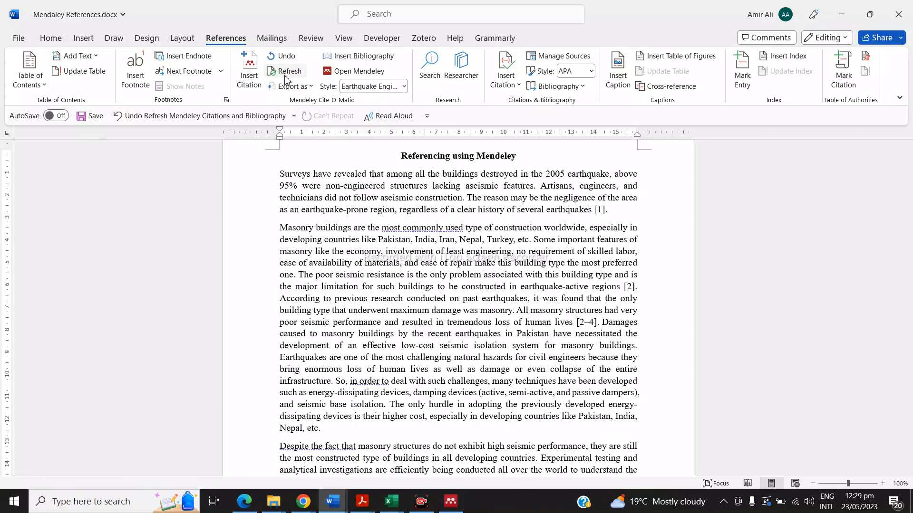
Review the reformatted reference list, including journal names, volumes and DOIs, and the in-text citations.
scroll(456, 308, down, 5)
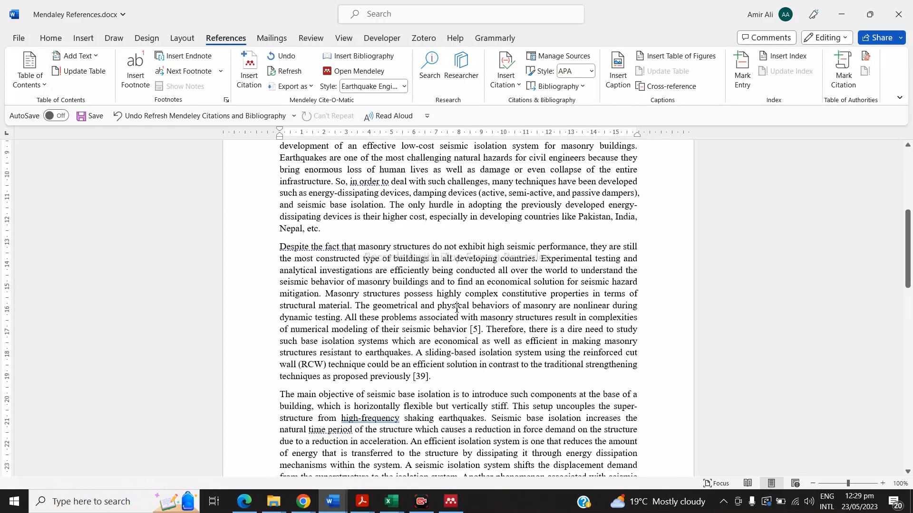
scroll(456, 308, down, 10)
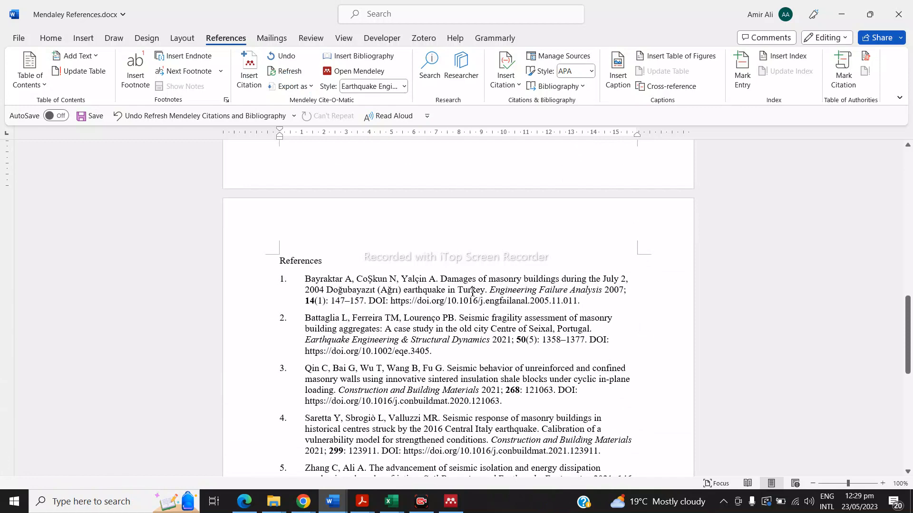
scroll(483, 301, down, 3)
scroll(479, 311, down, 3)
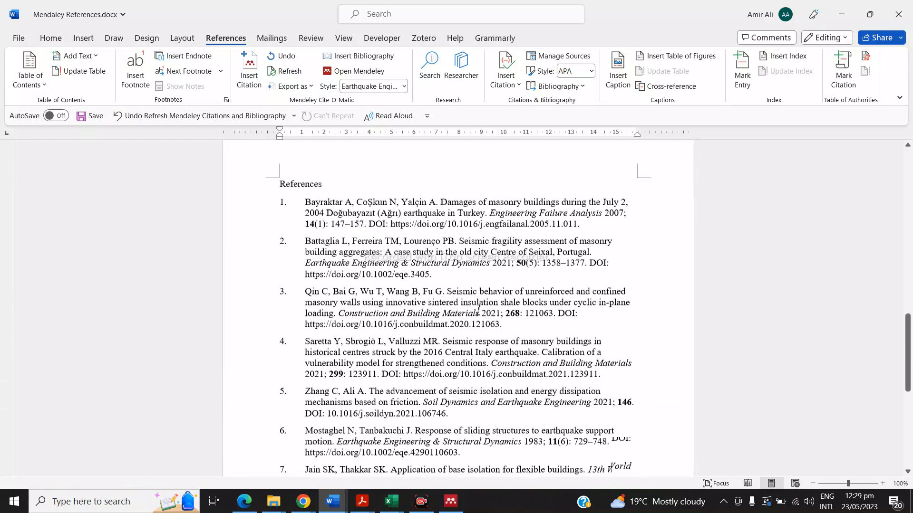
double_click(521, 225)
click(515, 275)
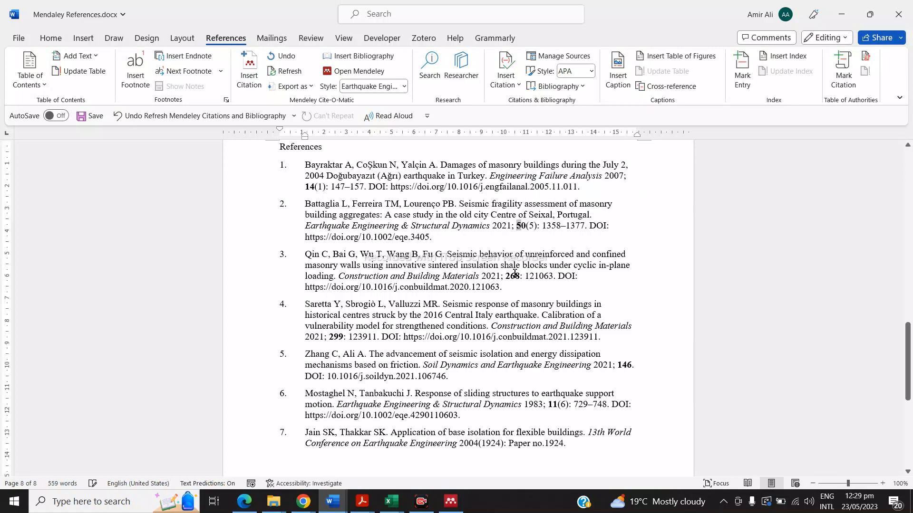
scroll(481, 257, up, 3)
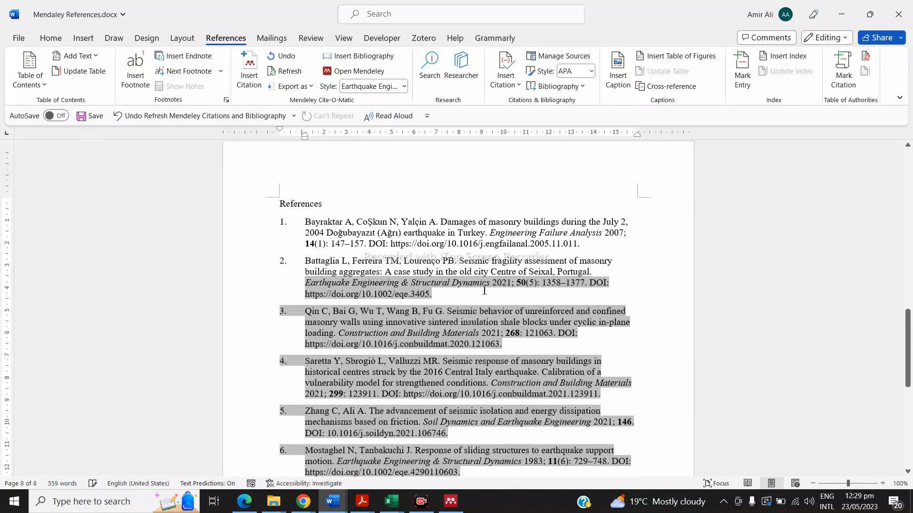
scroll(484, 291, up, 18)
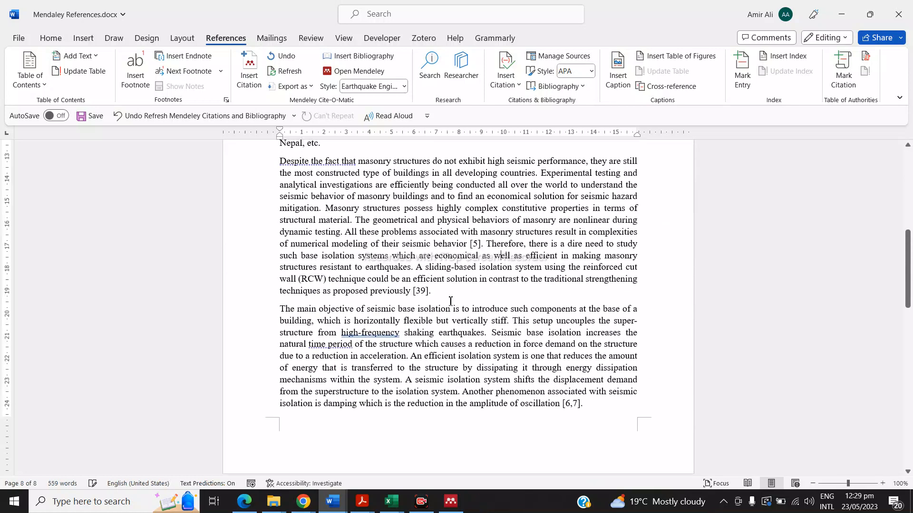
scroll(452, 300, up, 8)
scroll(479, 269, up, 8)
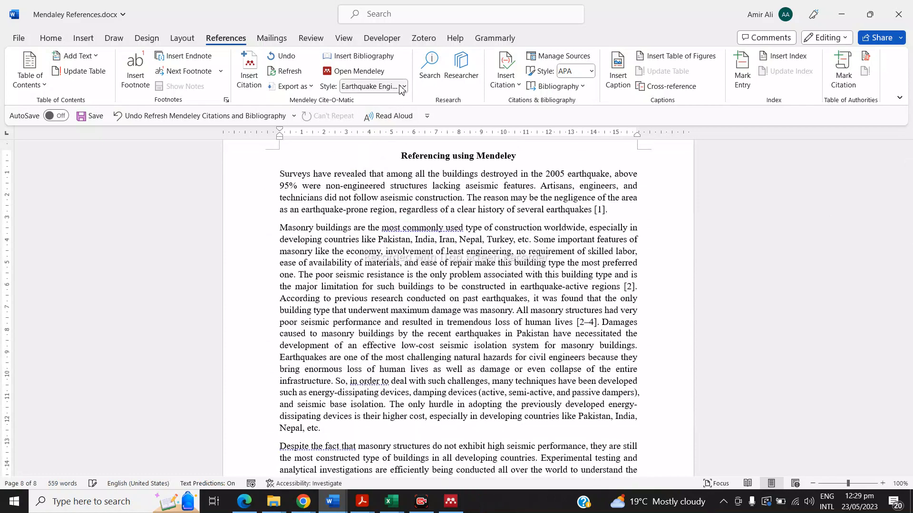
Check the journal name of the Wiley article on response of sliding structures in the browser, and return to the Word document.
click(247, 507)
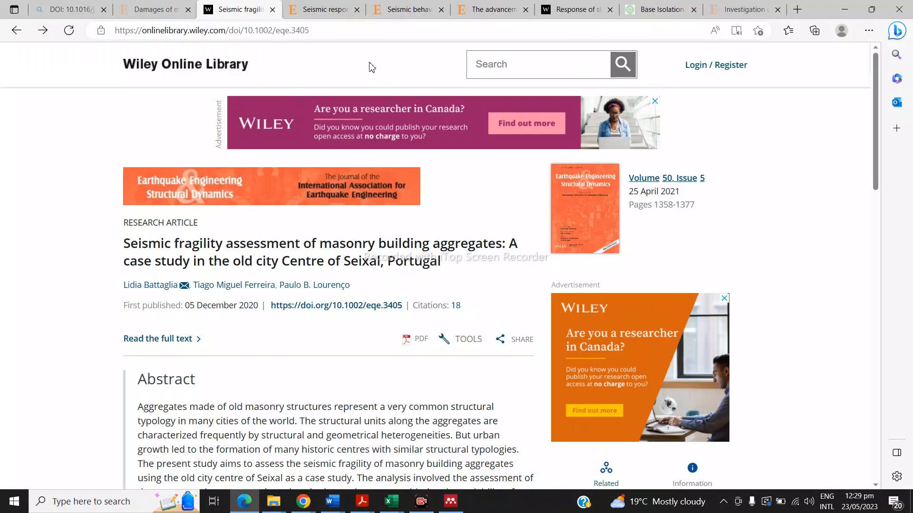
click(579, 5)
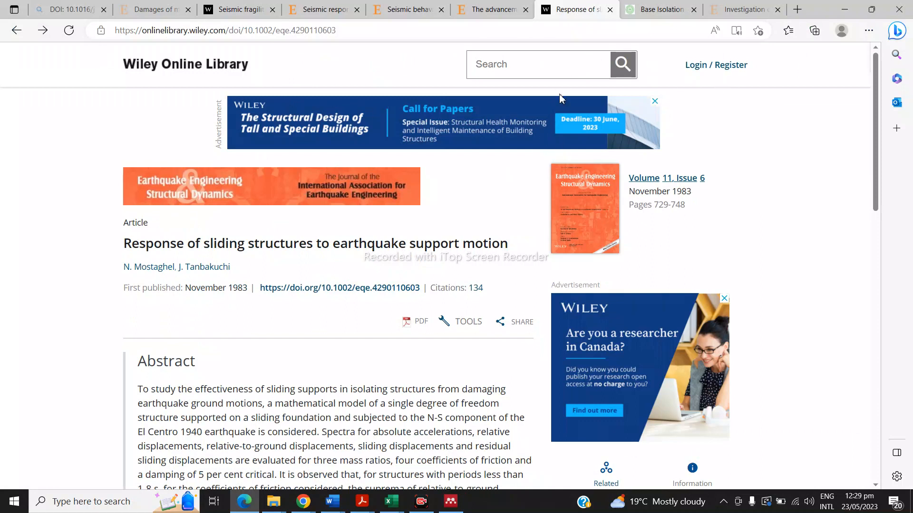
click(844, 15)
scroll(614, 270, up, 2)
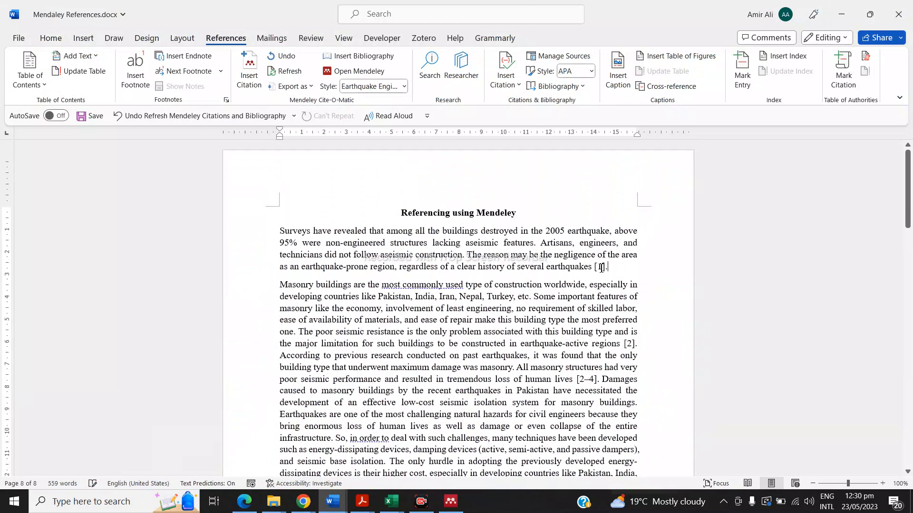
Search the installed citation styles for "j", try to use Journal of Structural Engineering, and return to the Word document.
click(403, 87)
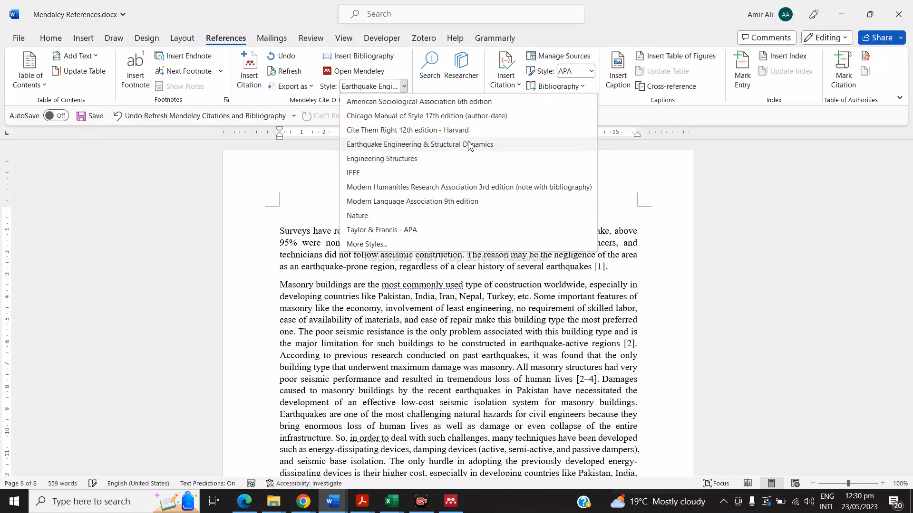
click(396, 244)
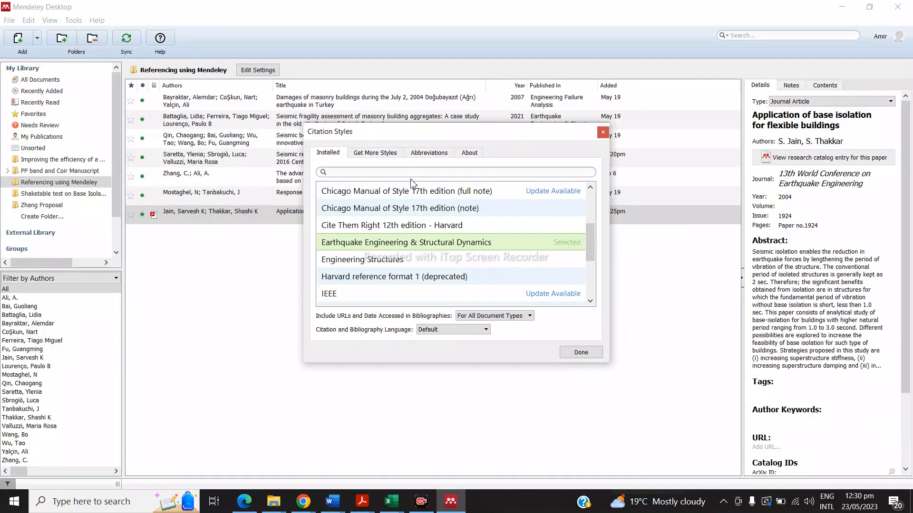
text(j)
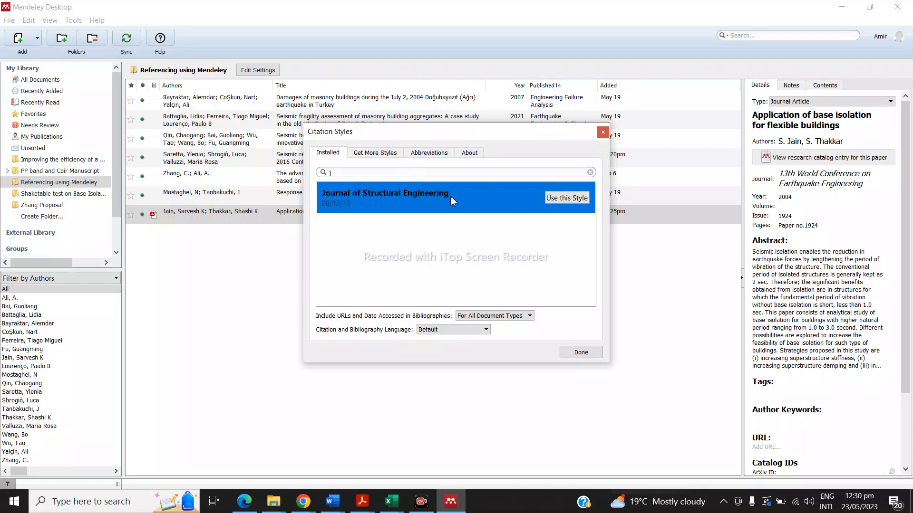
click(565, 200)
click(571, 354)
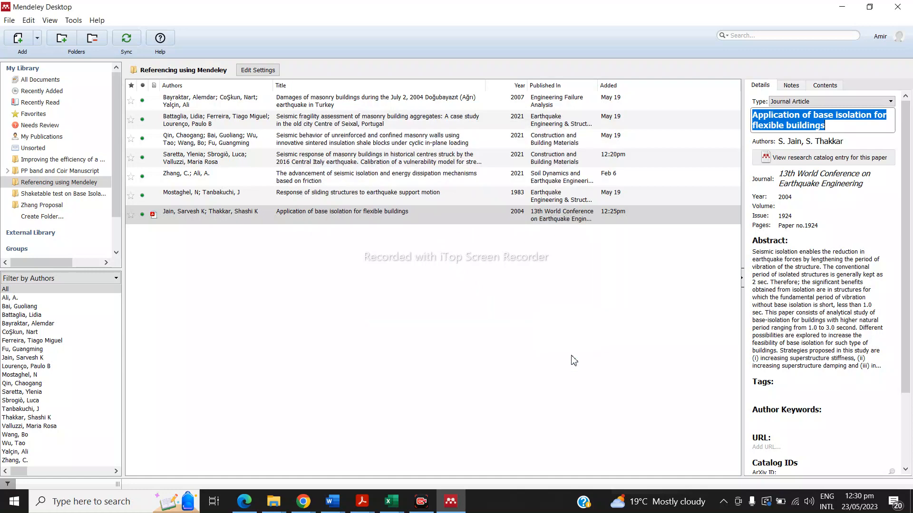
click(842, 8)
Retry applying the installed Journal of Structural Engineering style to the document.
click(403, 87)
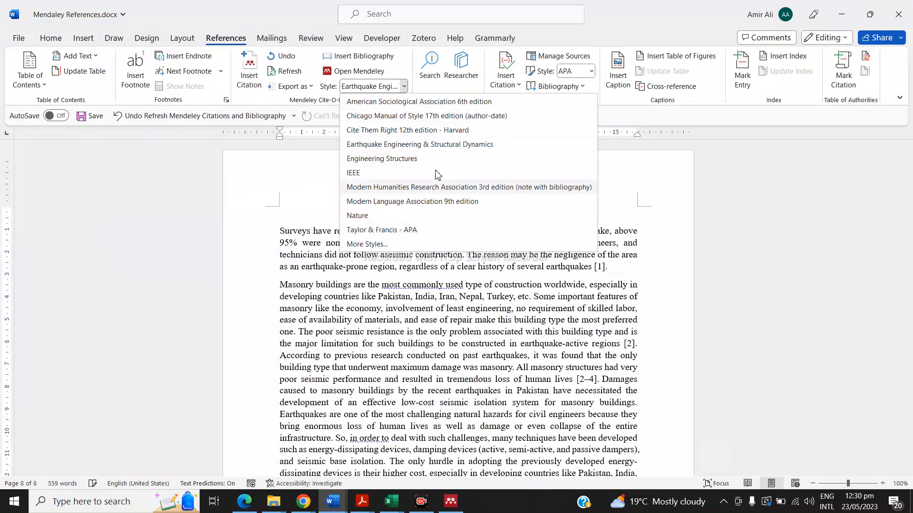
click(381, 244)
text(j)
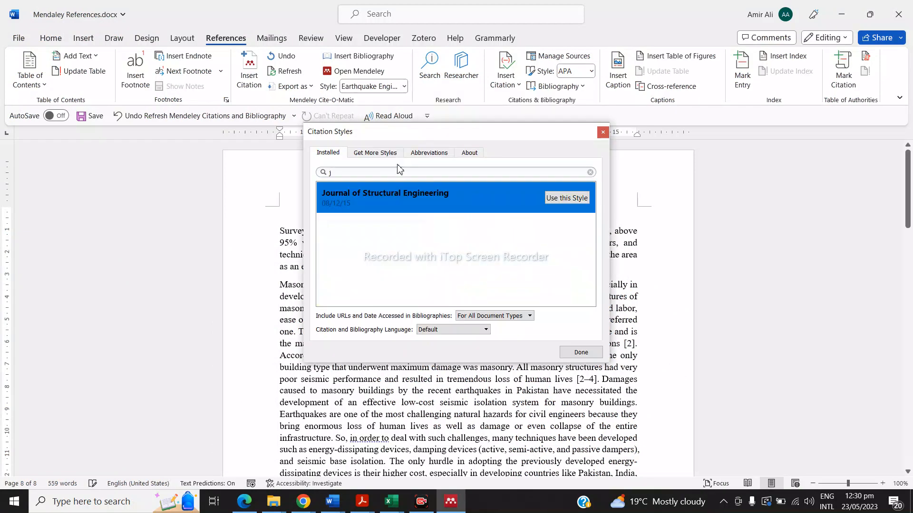
click(561, 199)
click(573, 354)
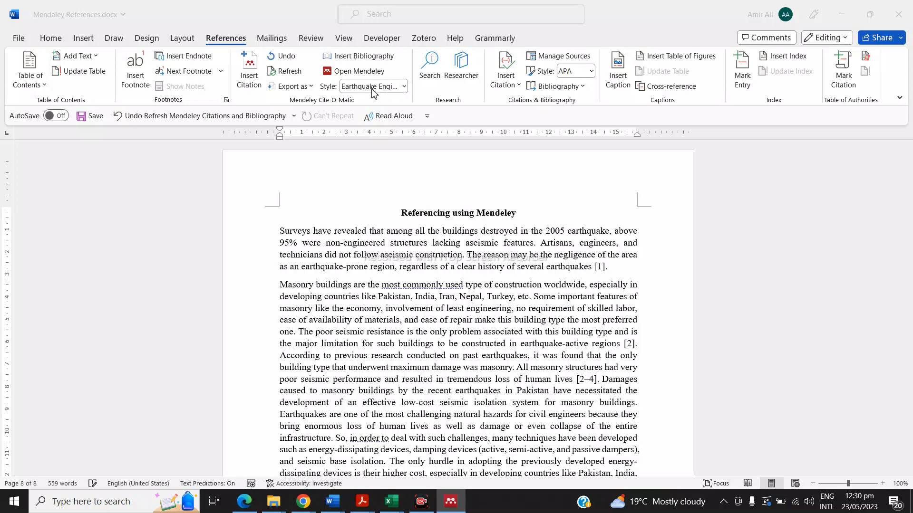
Choose Journal of Structural Engineering from the installed styles once more and refresh the document's citations.
click(404, 86)
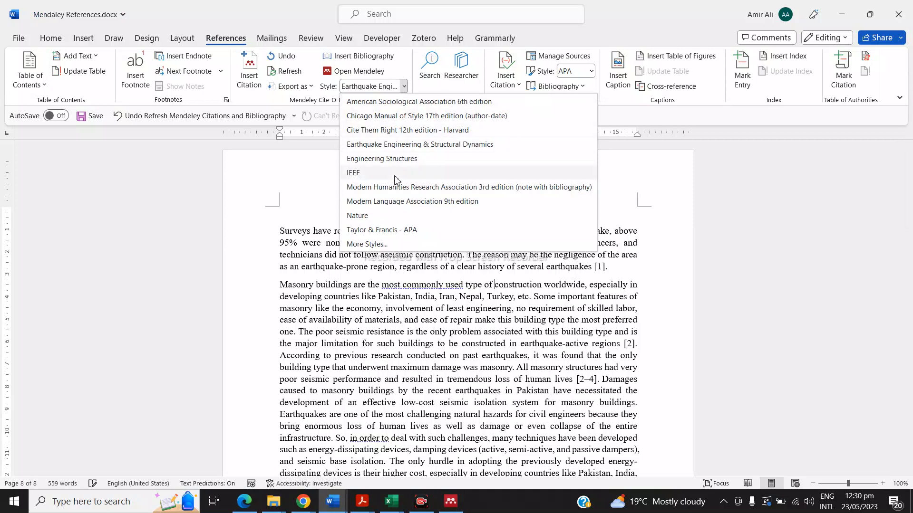
click(364, 245)
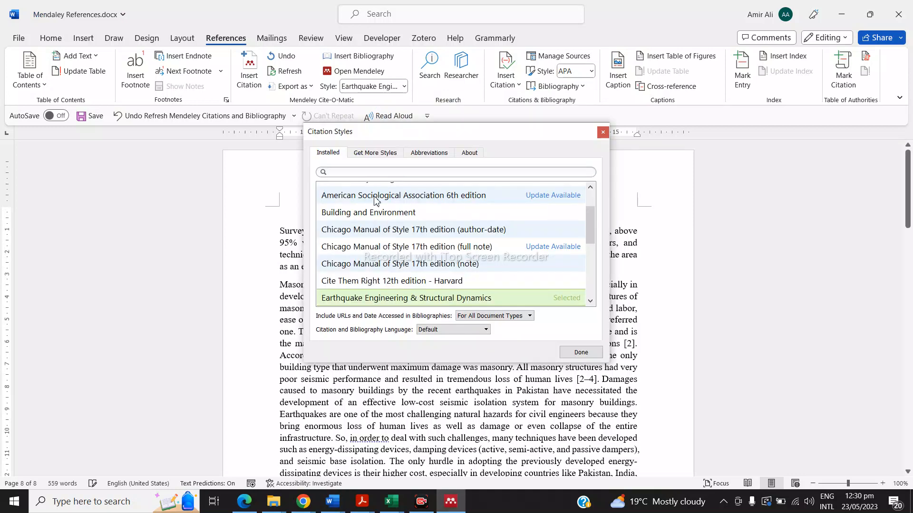
click(374, 173)
text(J)
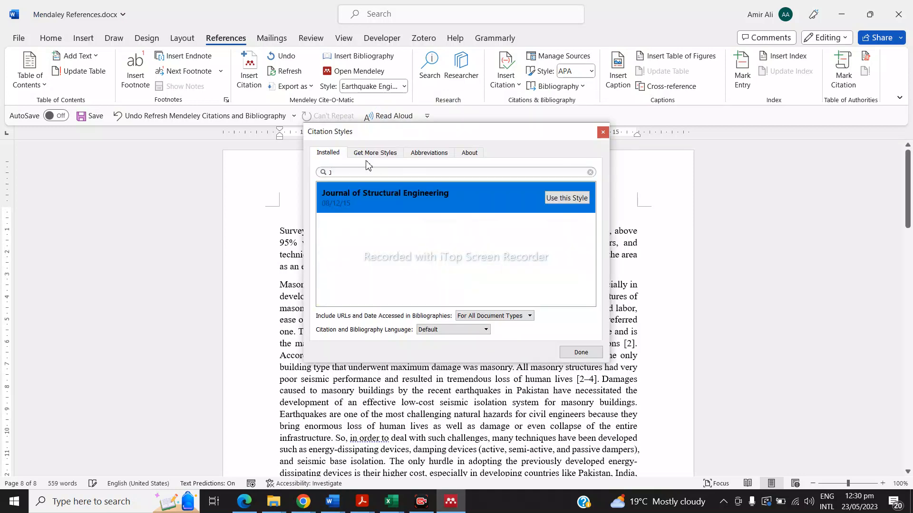
click(566, 198)
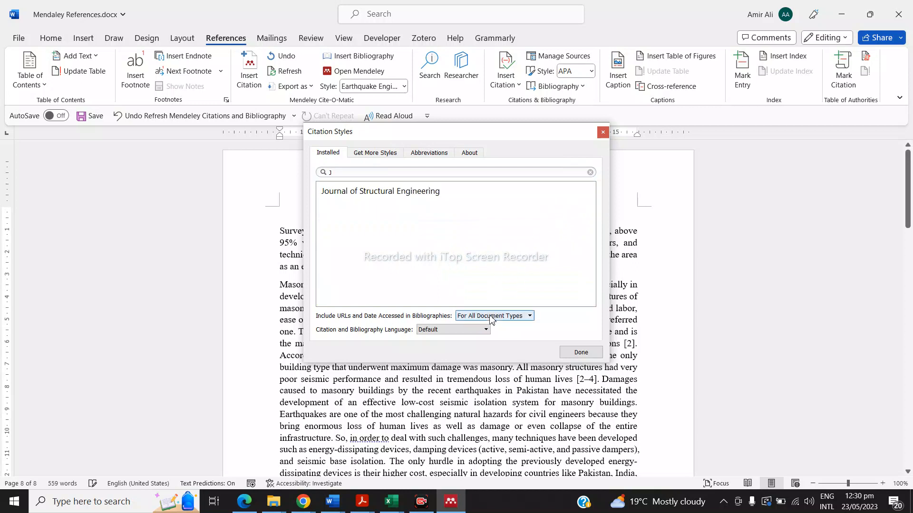
click(578, 354)
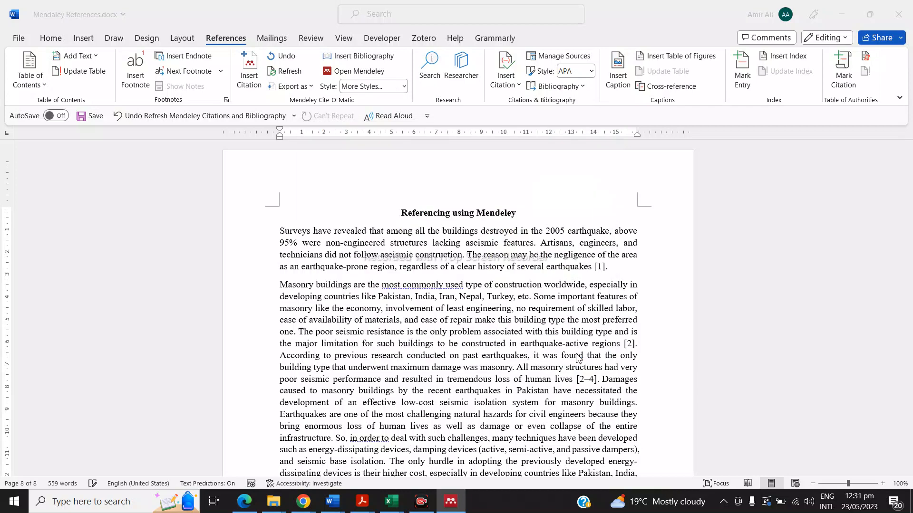
click(288, 73)
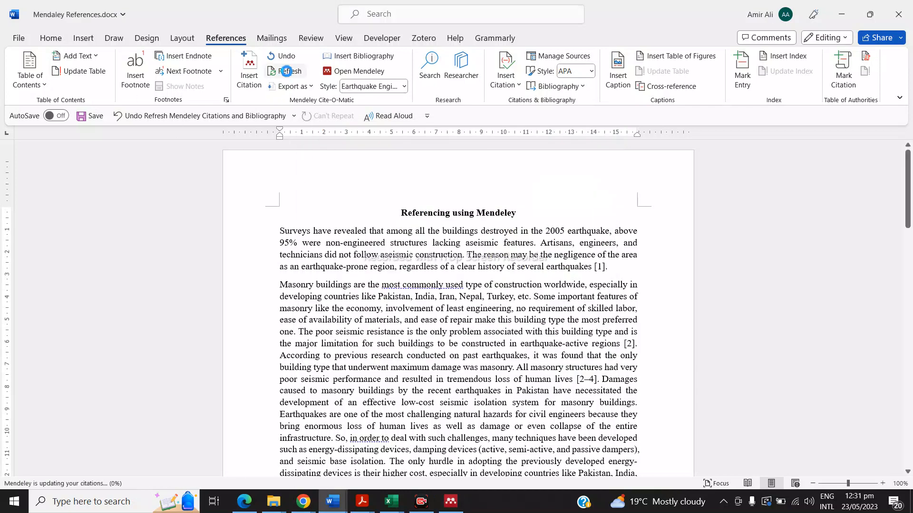
Open the additional citation styles available for download and search them for "Journal of earthquake".
click(393, 89)
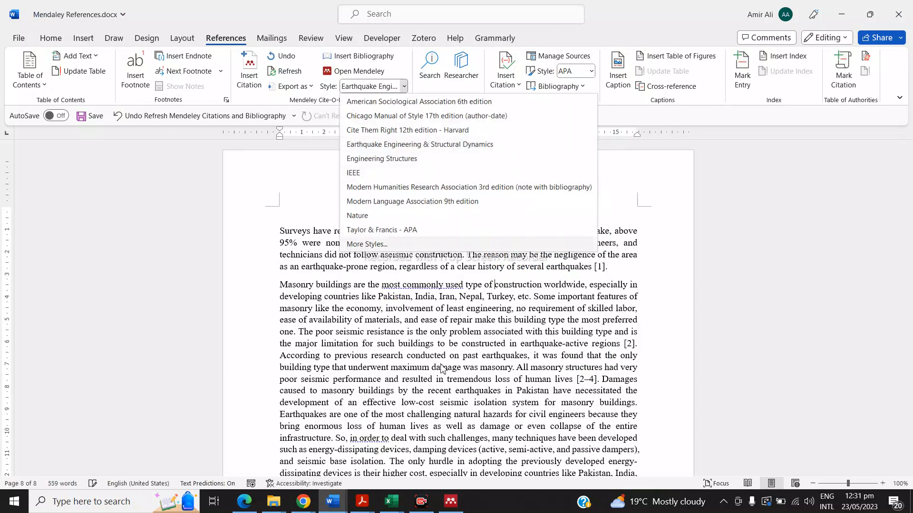
click(377, 244)
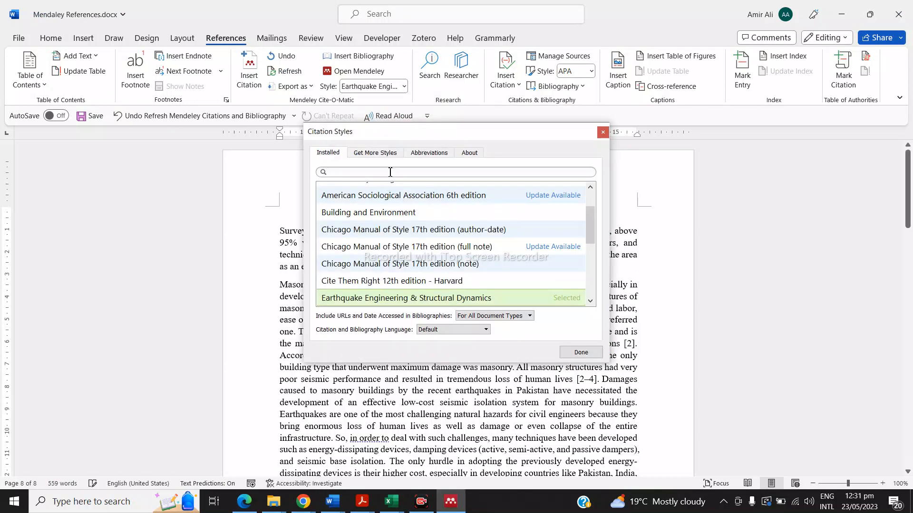
click(379, 157)
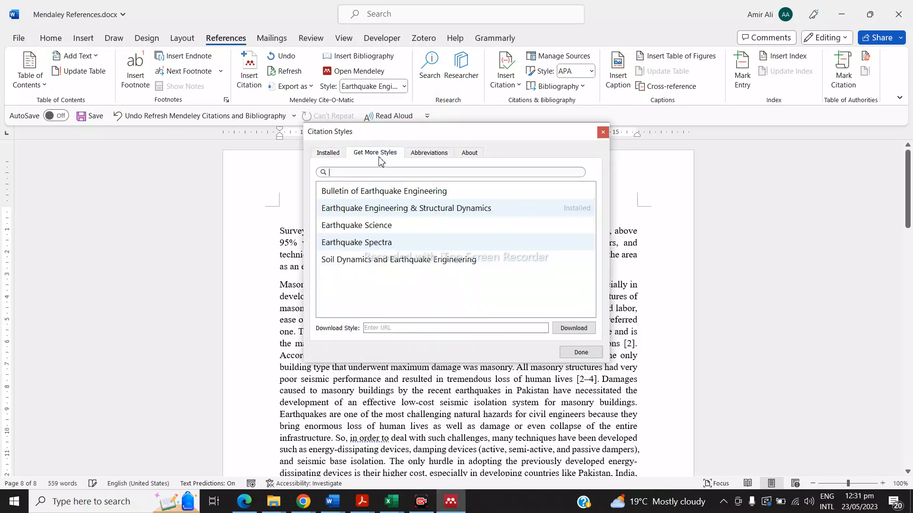
click(404, 171)
text(Jou)
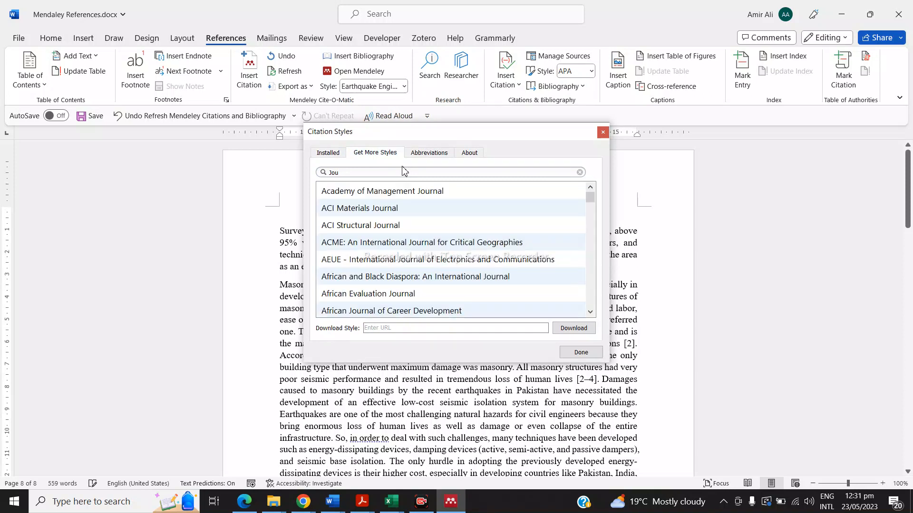
text(rnal of earth)
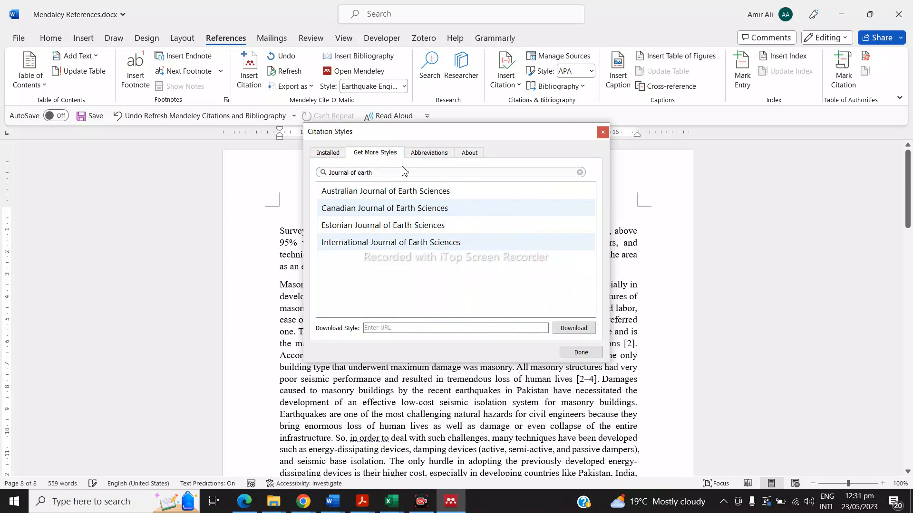
text(quake)
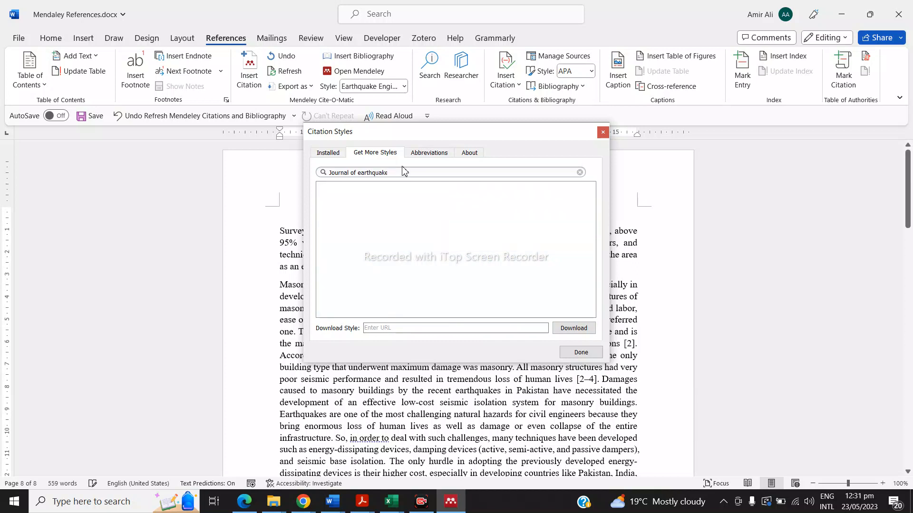
Replace the downloadable-style search with "t" and close the citation styles window.
key(BackSpace)
key(BackSpace)
key(BackSpace)
key(BackSpace)
key(BackSpace)
key(BackSpace)
key(BackSpace)
key(BackSpace)
key(BackSpace)
key(BackSpace)
key(BackSpace)
key(BackSpace)
key(BackSpace)
key(BackSpace)
key(BackSpace)
key(BackSpace)
key(BackSpace)
key(BackSpace)
key(BackSpace)
key(BackSpace)
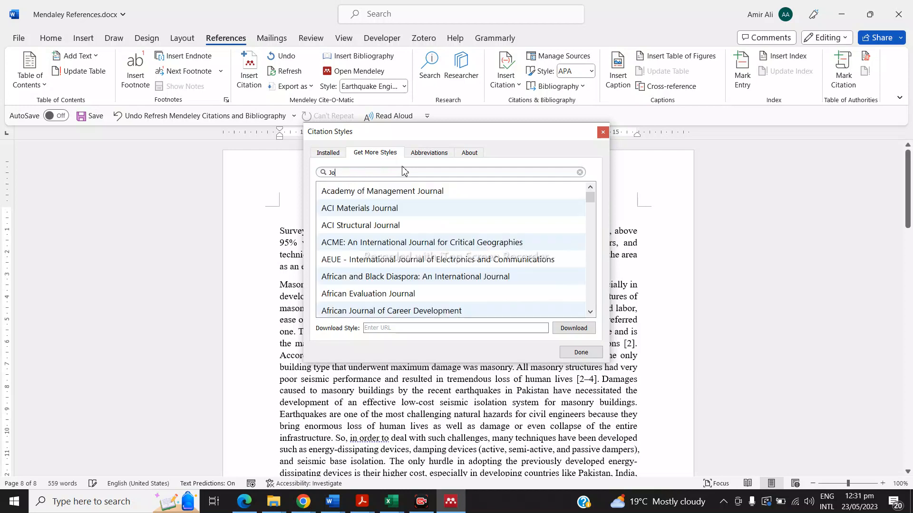
text(t)
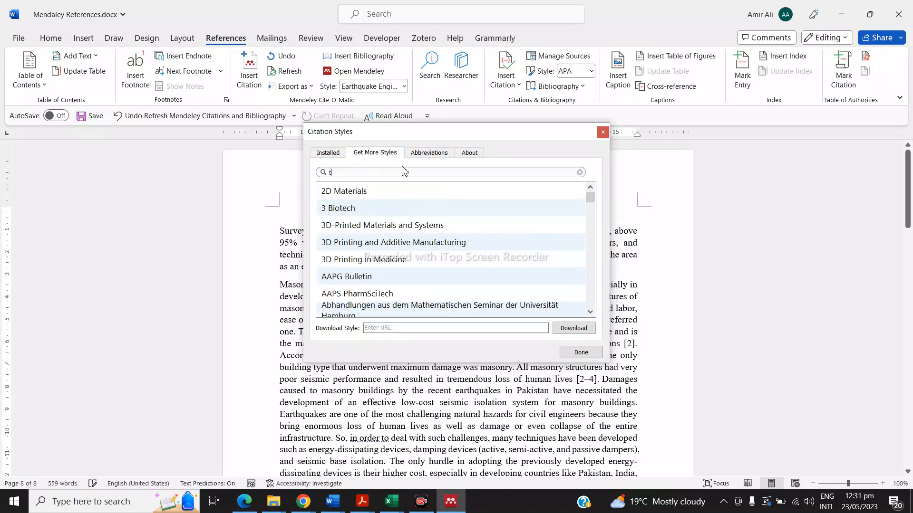
click(602, 133)
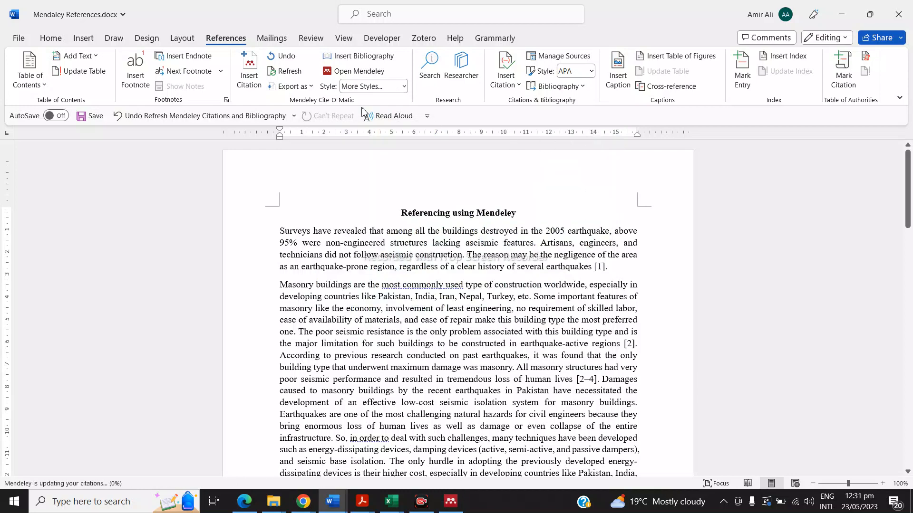
Apply the Taylor & Francis - APA citation style to the document.
click(404, 87)
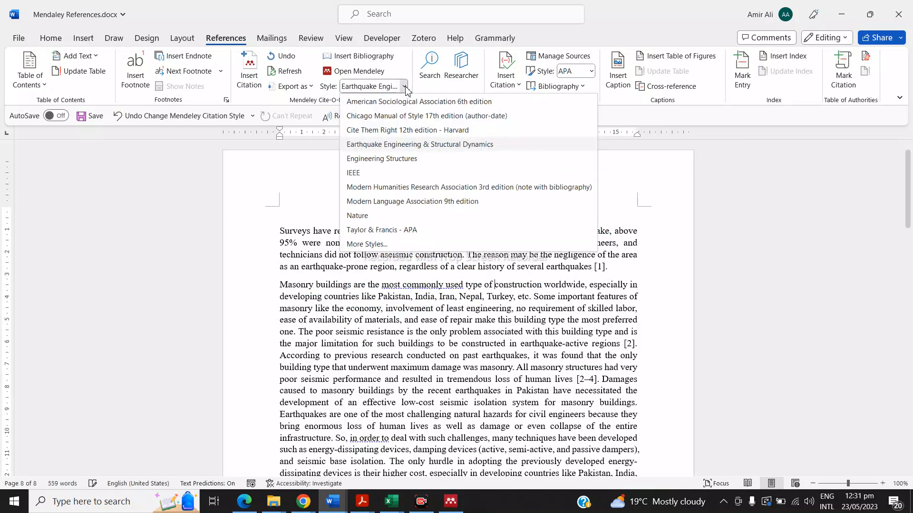
click(412, 231)
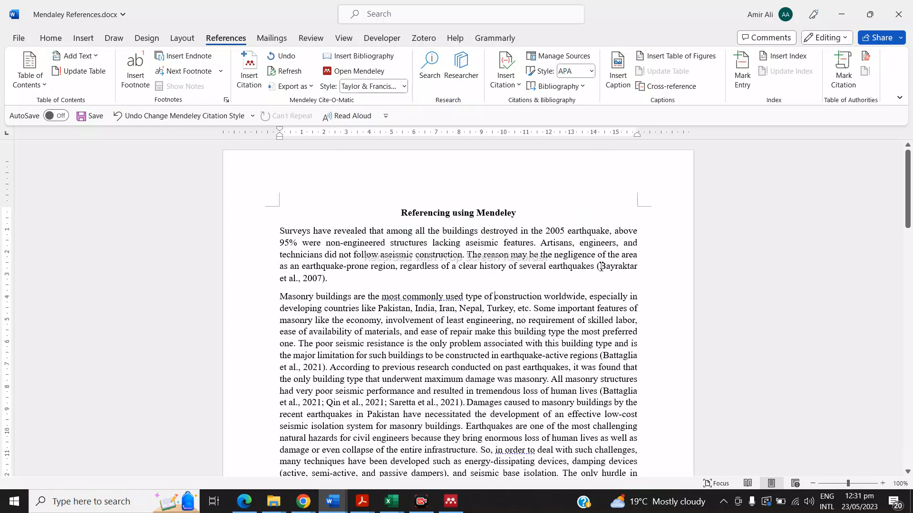
Examine the author-year format of the in-text citations throughout the body text.
scroll(603, 264, down, 3)
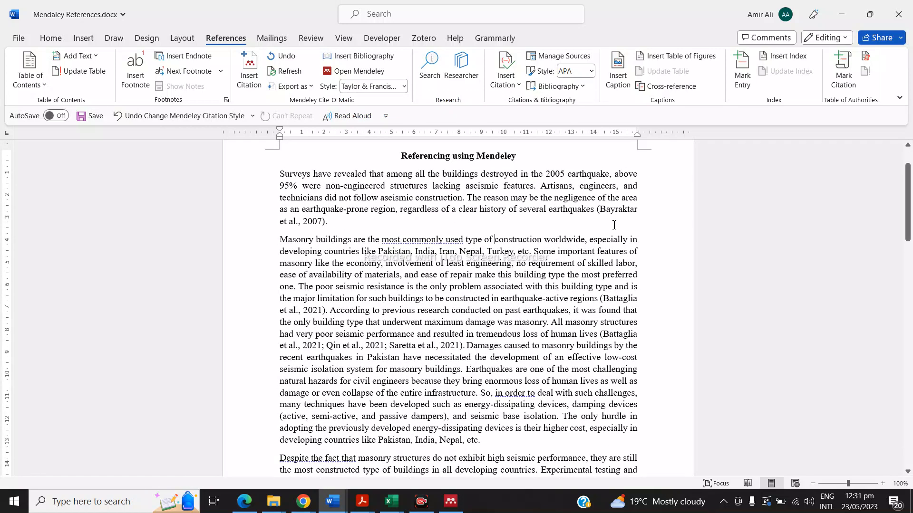
click(620, 209)
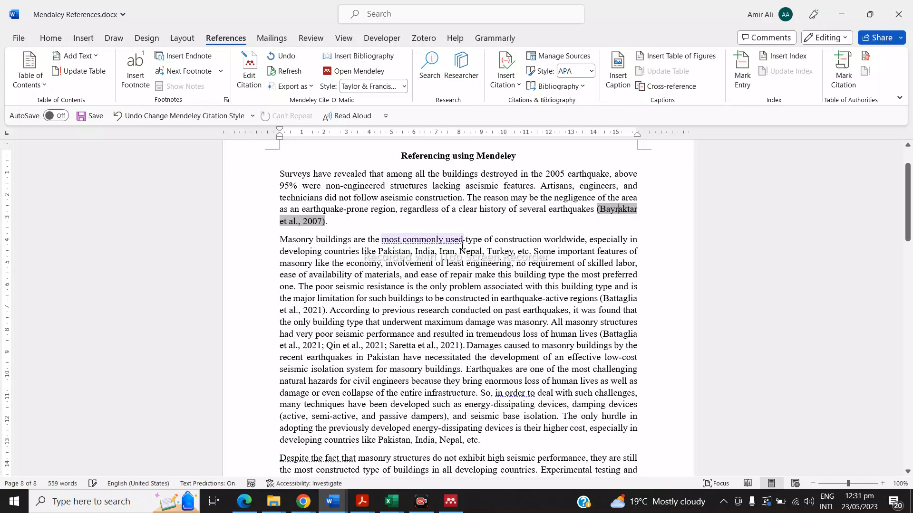
scroll(362, 237, down, 4)
click(418, 209)
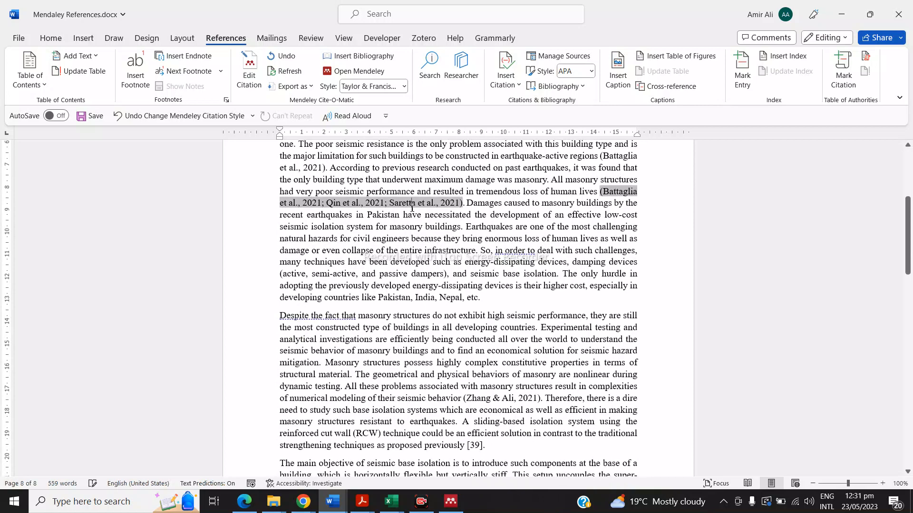
scroll(413, 207, up, 1)
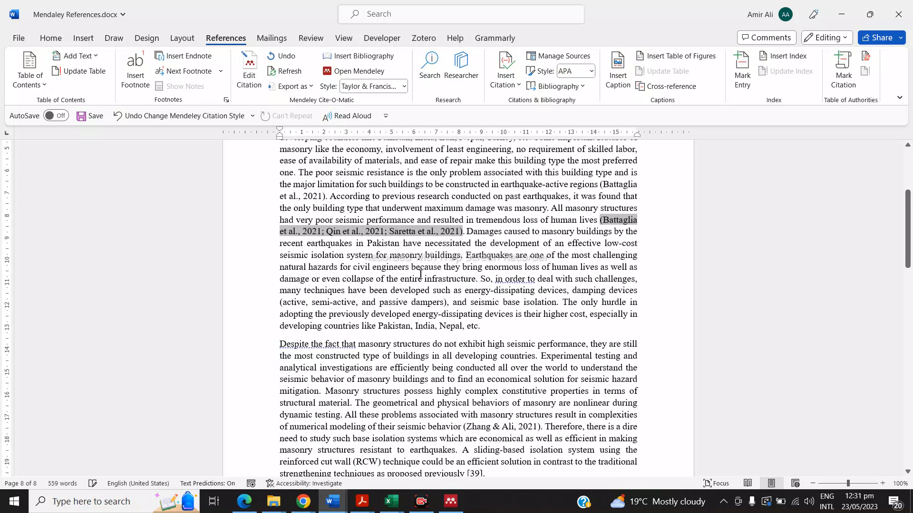
scroll(504, 236, down, 6)
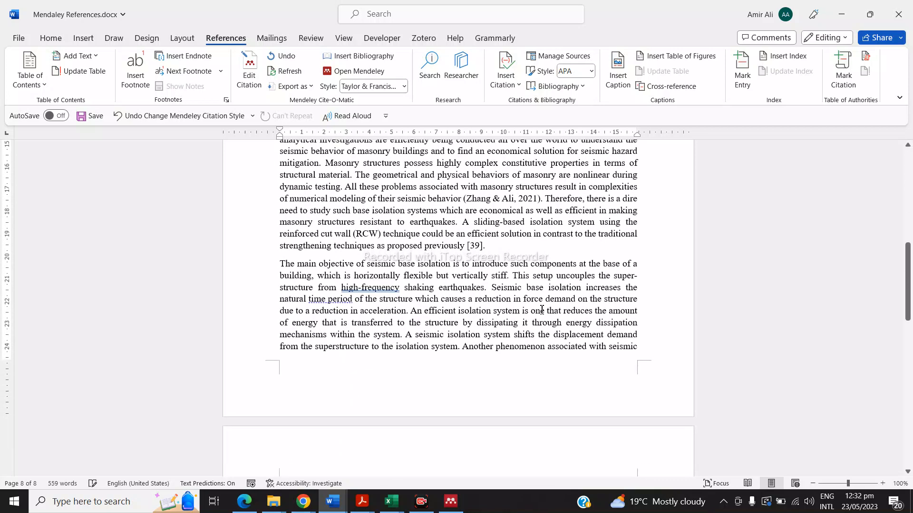
click(517, 198)
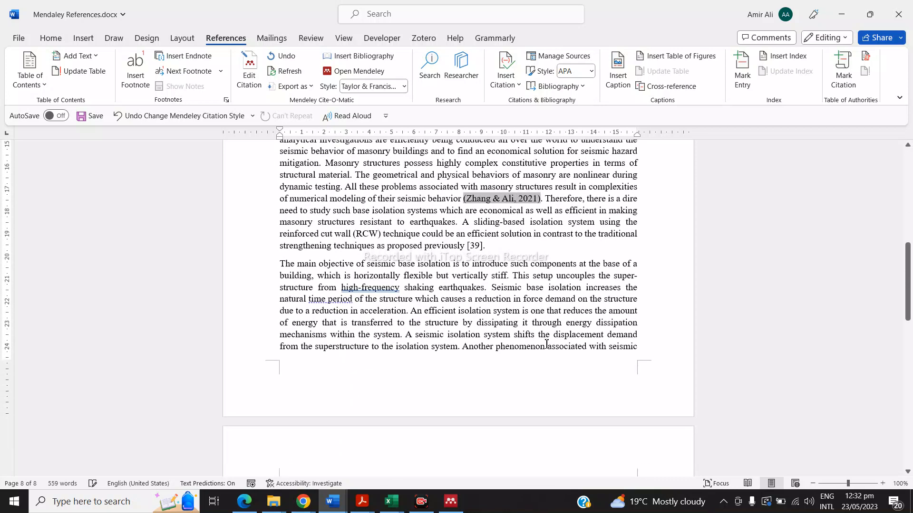
scroll(546, 344, down, 5)
click(400, 330)
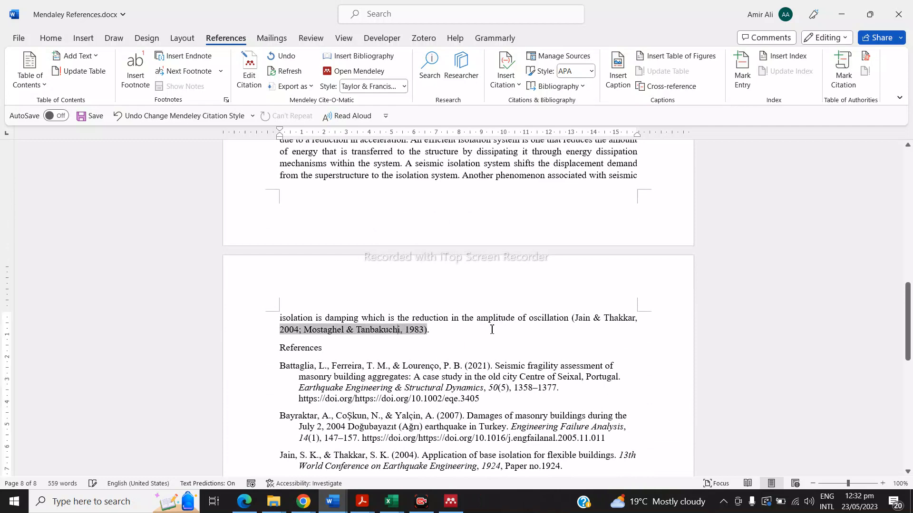
Examine the format and alphabetical order of the entries in the reference list.
scroll(492, 329, down, 2)
scroll(492, 319, down, 2)
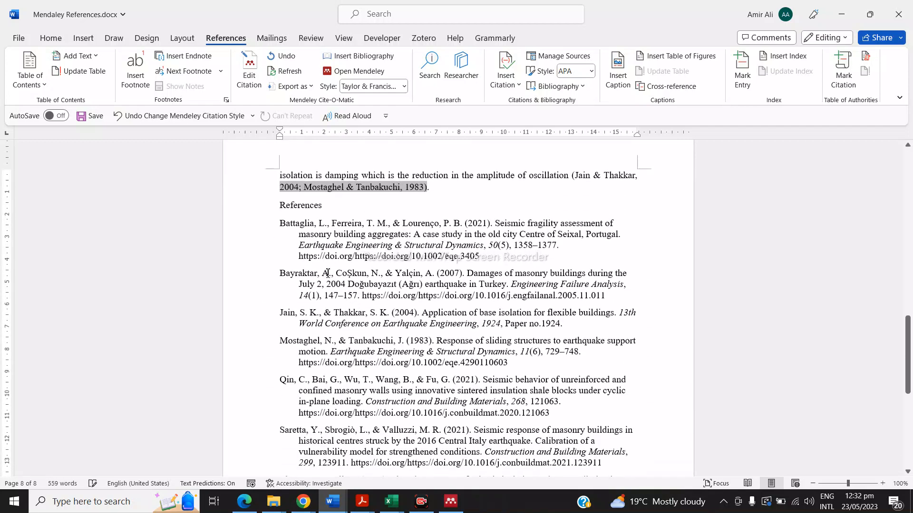
scroll(341, 283, down, 2)
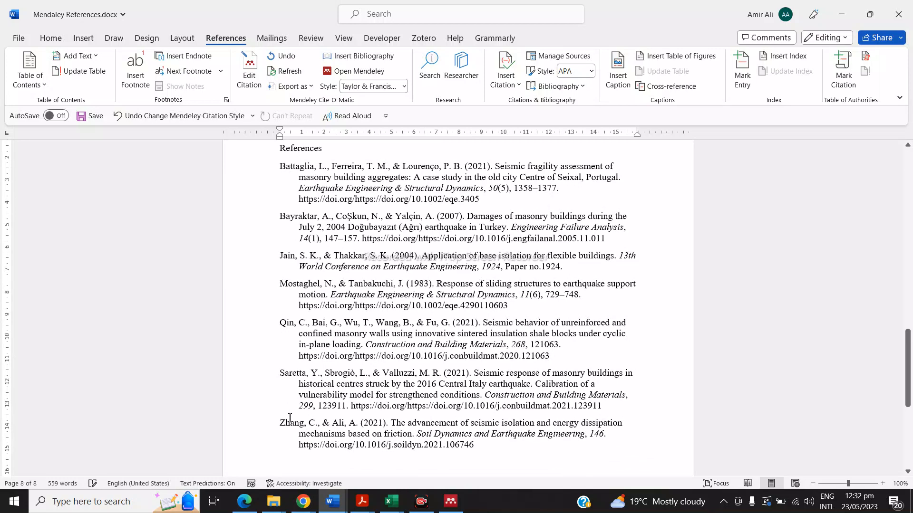
drag(281, 167, 287, 167)
click(287, 168)
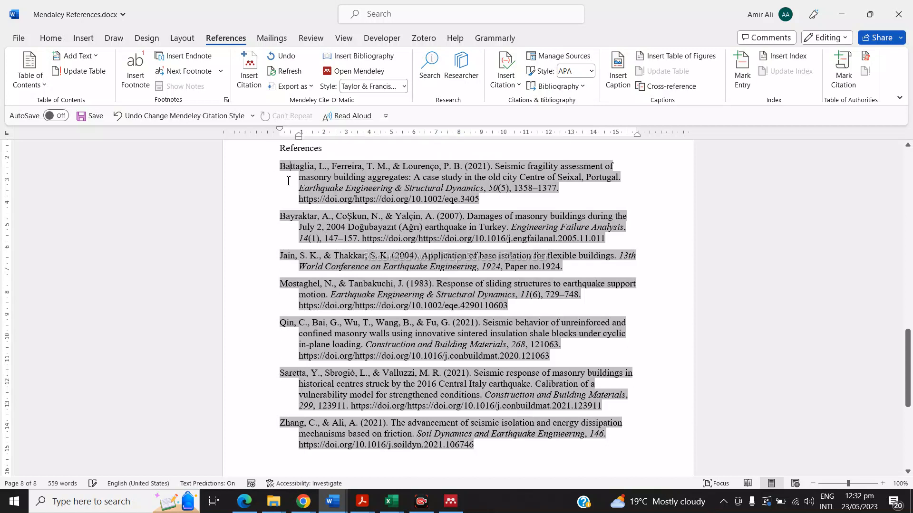
click(289, 219)
Return to the body text and apply the Engineering Structures citation style to the document.
scroll(512, 289, up, 10)
click(514, 274)
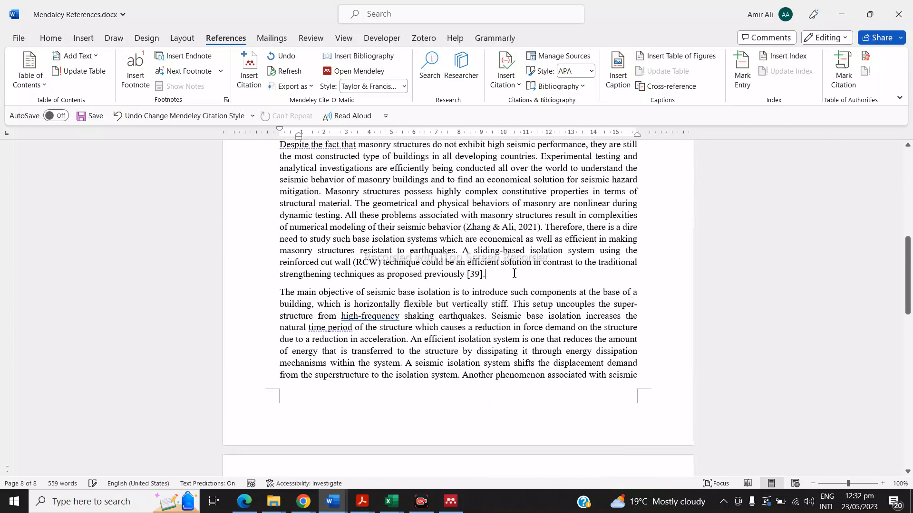
scroll(514, 273, up, 3)
click(403, 86)
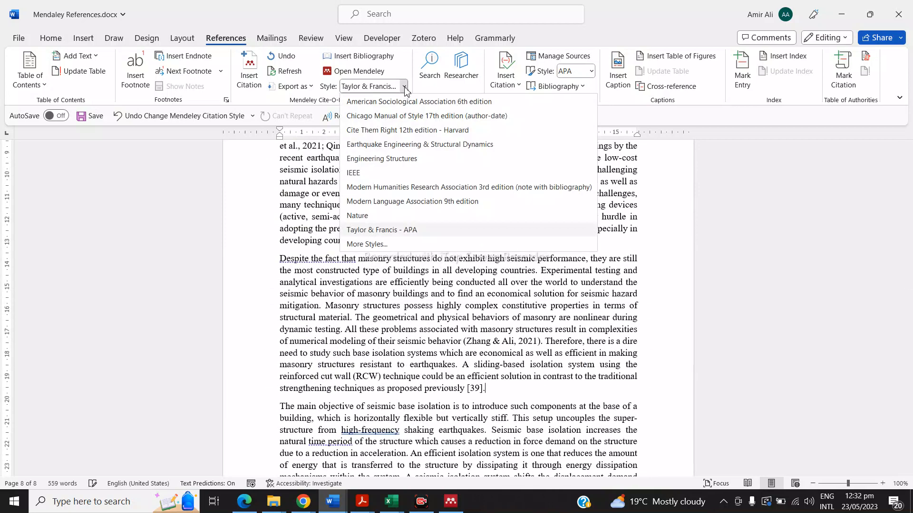
click(382, 159)
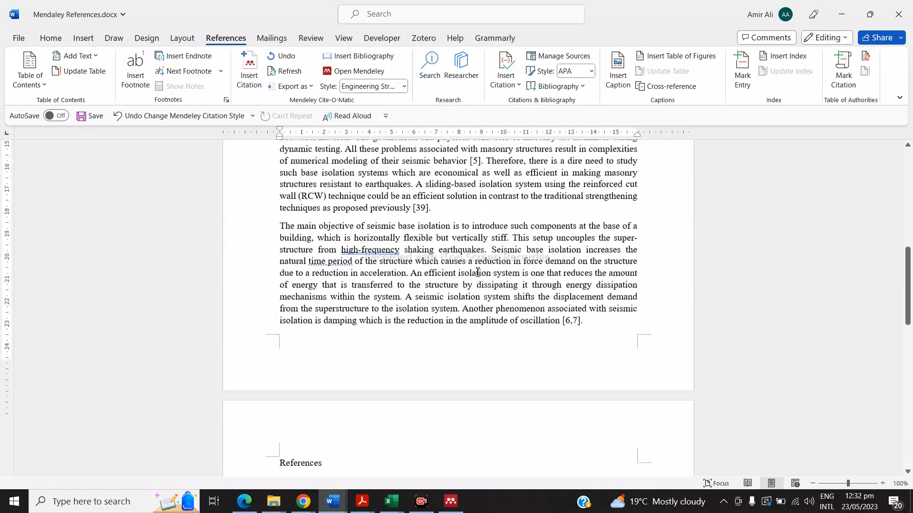
Check the numbering sequence of the in-text citations and compare it with the manually typed [39].
scroll(476, 272, up, 3)
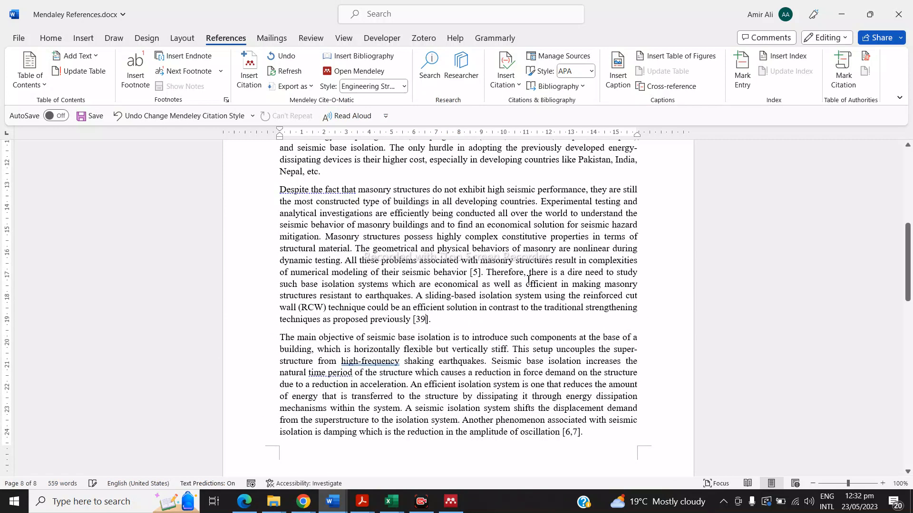
scroll(540, 305, up, 5)
scroll(492, 304, down, 4)
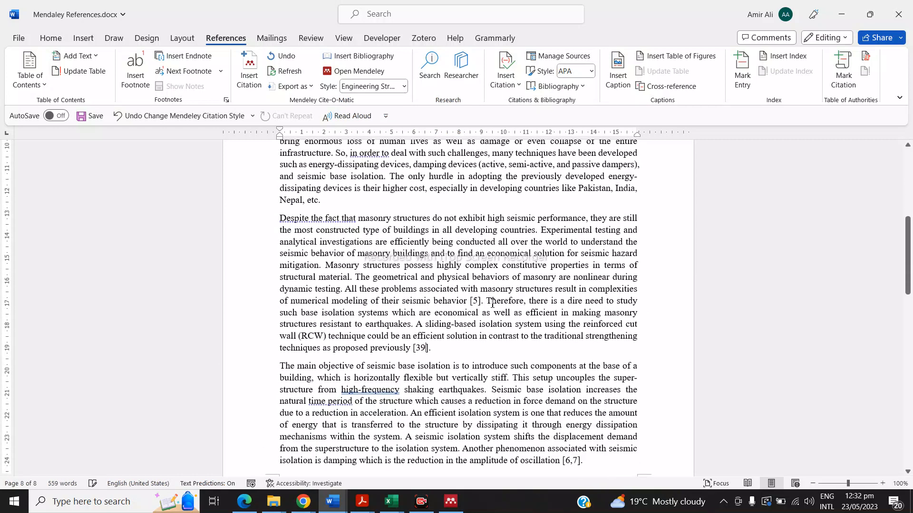
scroll(436, 351, down, 3)
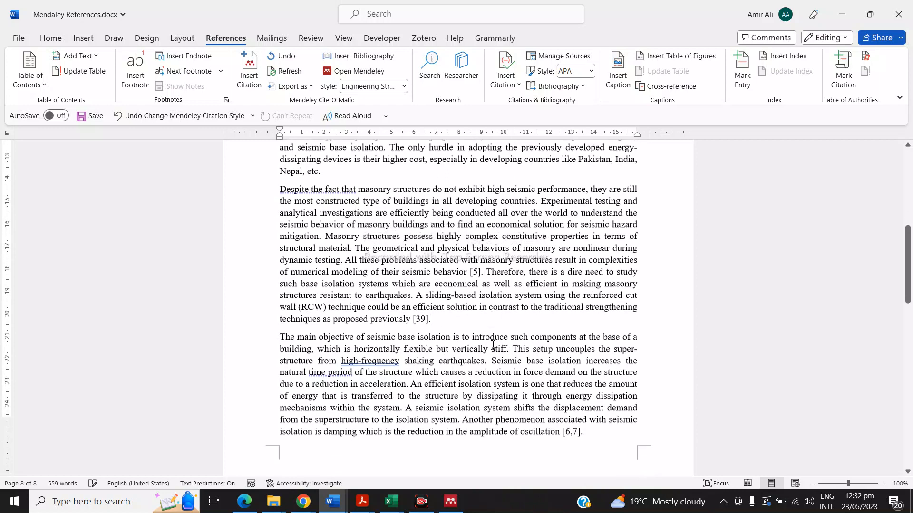
double_click(421, 236)
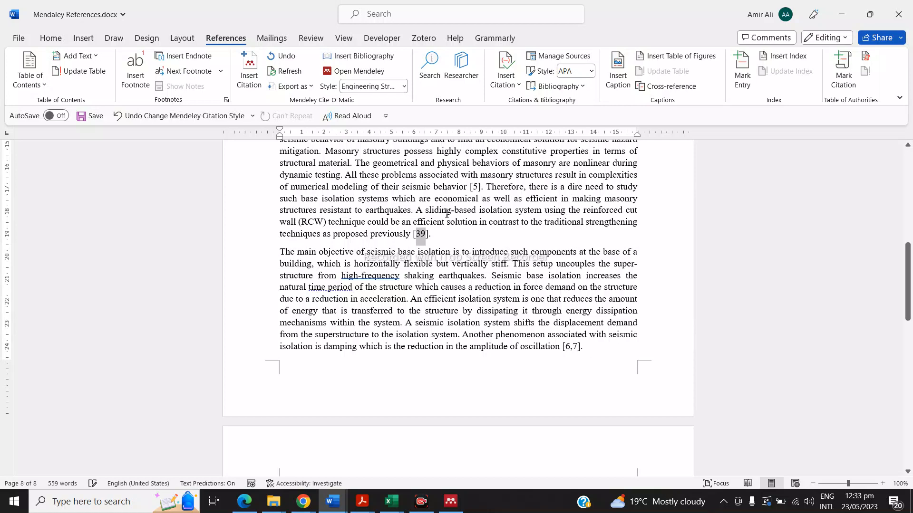
click(466, 251)
scroll(473, 263, up, 1)
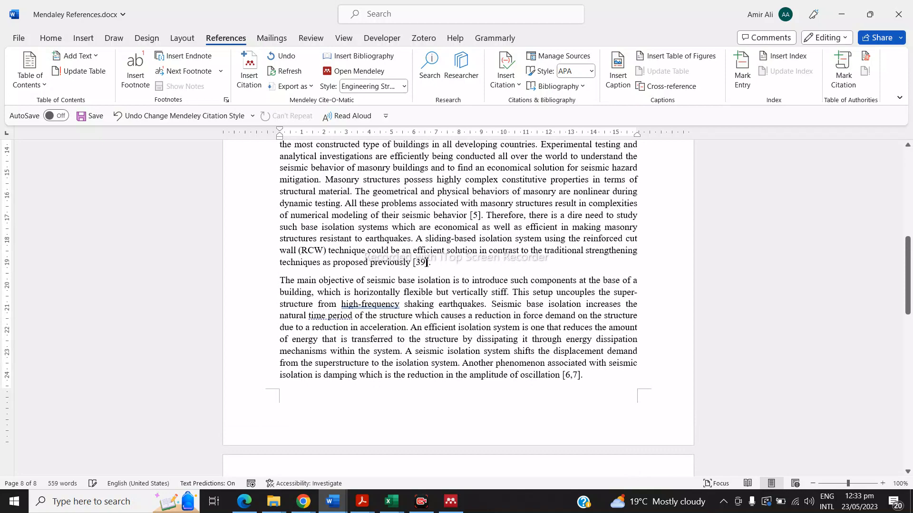
scroll(477, 270, up, 5)
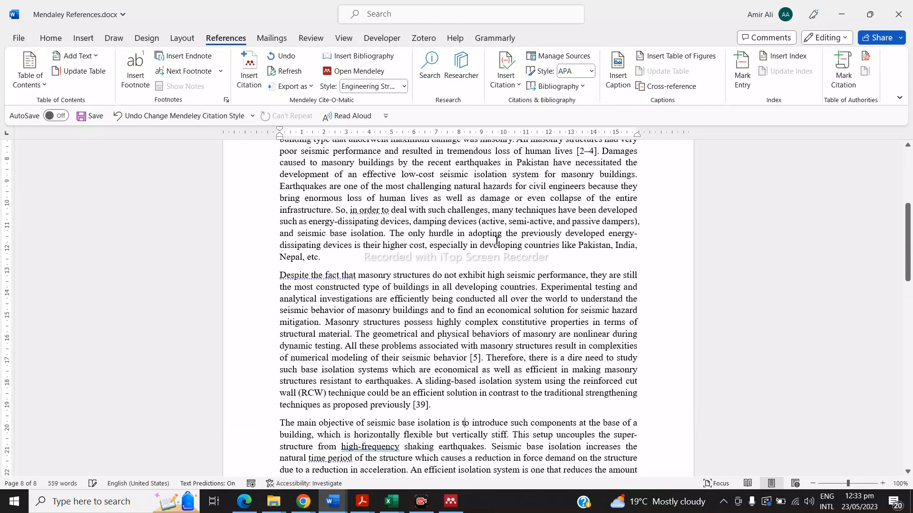
scroll(494, 234, up, 3)
scroll(502, 365, down, 4)
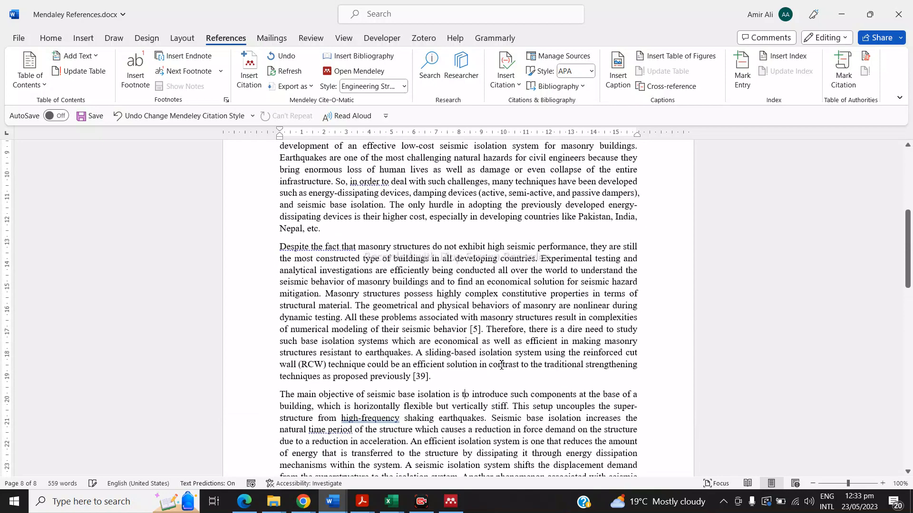
scroll(533, 370, up, 5)
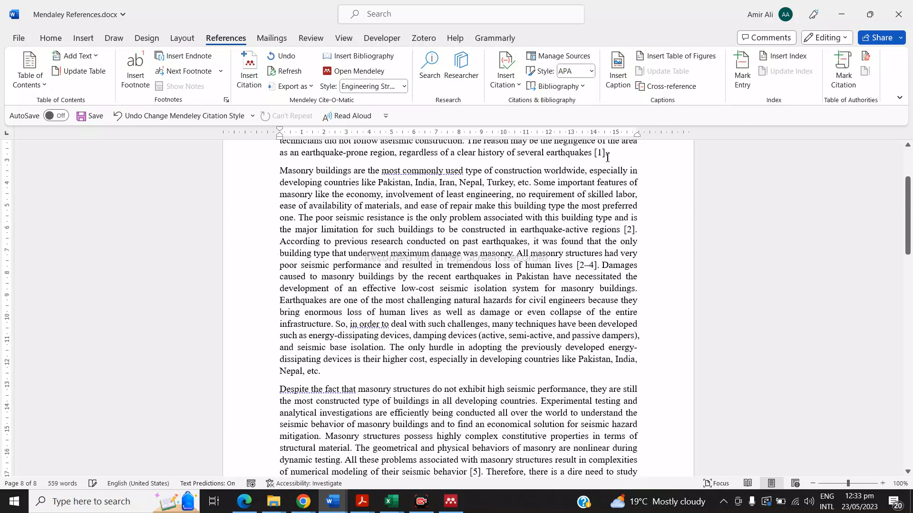
Delete the manually typed [39] citation after "techniques as proposed previously", including its brackets.
scroll(445, 370, down, 5)
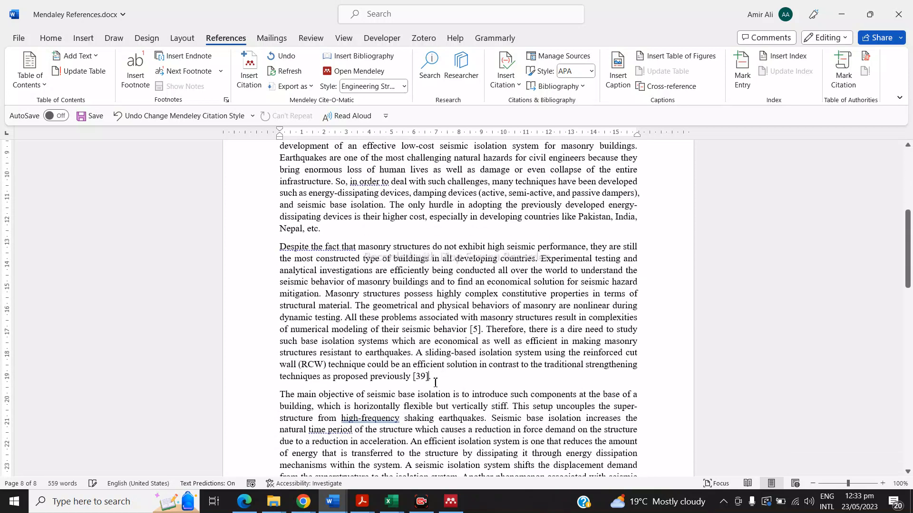
key(BackSpace)
key(BackSpace)
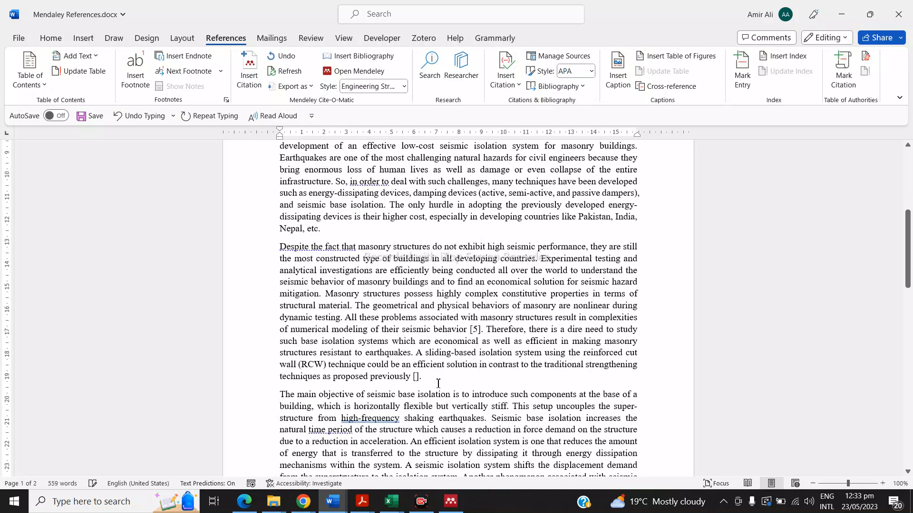
key(BackSpace)
key(Delete)
Copy the article title beginning "Damages of masonry buildings during the July 2, 2004" from entry [1] of the reference list.
scroll(411, 242, down, 15)
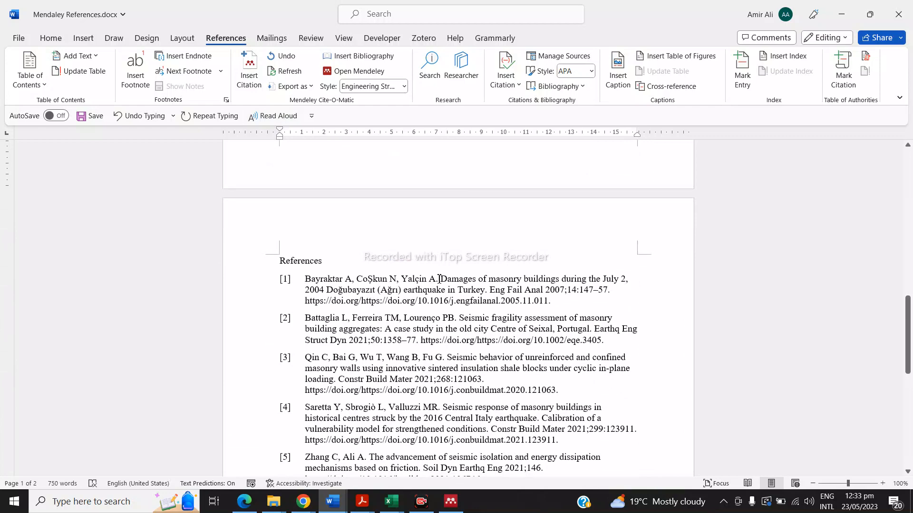
click(443, 278)
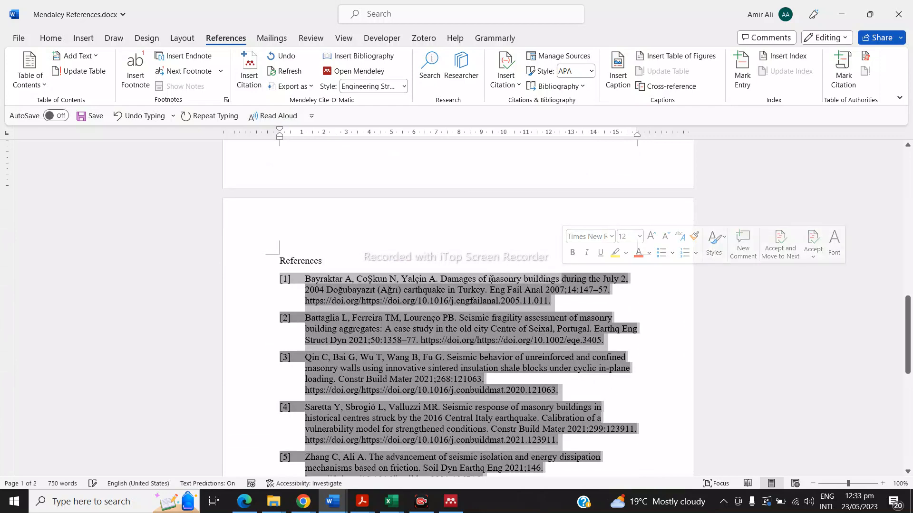
drag(448, 277, 480, 272)
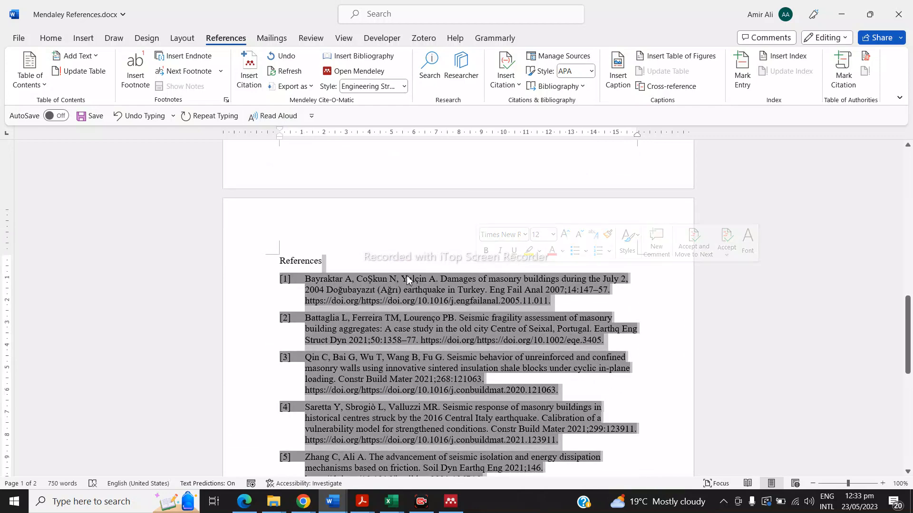
click(409, 279)
drag(444, 276, 465, 280)
click(441, 279)
key(shift+Right)
key(shift+Right)
key(shift+Right)
key(shift+Right)
key(shift+Right)
key(shift+Right)
key(shift+Right)
key(shift+Right)
key(shift+Right)
key(shift+Right)
key(shift+Right)
key(shift+Right)
key(shift+Right)
key(shift+Right)
key(shift+Right)
key(shift+Right)
key(shift+Right)
key(shift+Right)
key(shift+Right)
key(shift+Right)
key(shift+Right)
key(shift+Right)
key(shift+Right)
key(shift+Right)
key(shift+Right)
key(shift+Right)
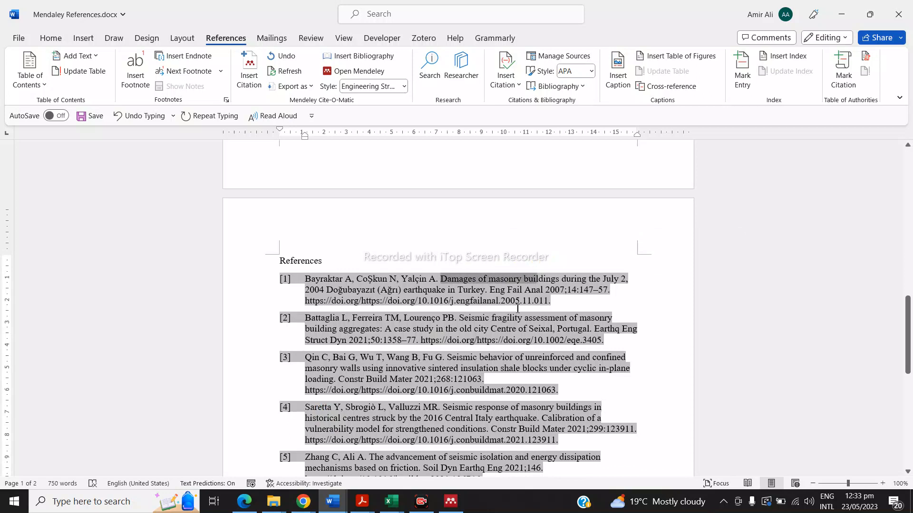
key(shift+Right)
key(shift+Right)
key(shift+Right)
key(shift+Right)
key(shift+Right)
key(shift+Right)
key(shift+Right)
key(shift+Right)
key(shift+Right)
key(shift+Right)
key(shift+Right)
key(shift+Right)
key(shift+Right)
key(shift+Right)
key(shift+Right)
key(shift+Right)
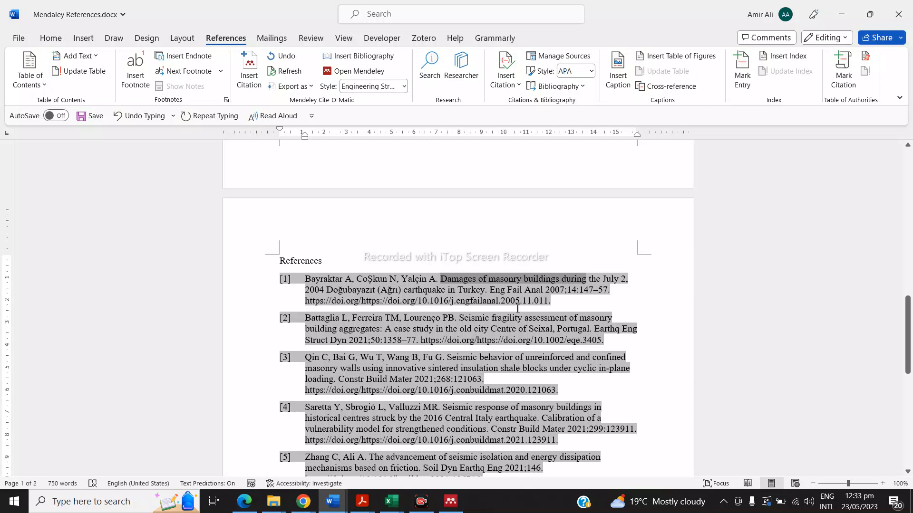
key(shift+Right)
key(shift+Right)
key(shift+Right)
key(shift+Right)
key(shift+Right)
key(shift+Right)
key(shift+Right)
key(shift+Right)
key(shift+Right)
key(shift+Right)
key(shift+Right)
key(shift+Right)
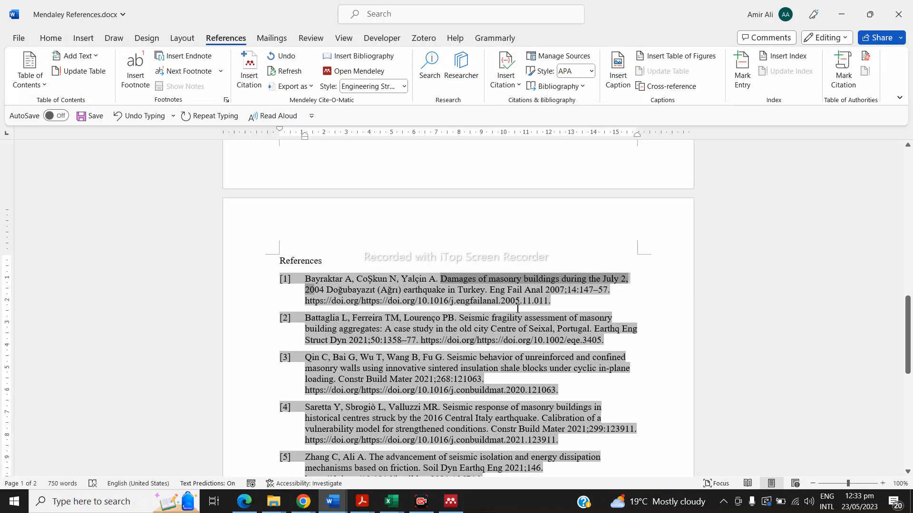
key(shift+Right)
key(shift+Right)
key(shift+Right)
key(shift+Right)
key(shift+Right)
key(shift+Right)
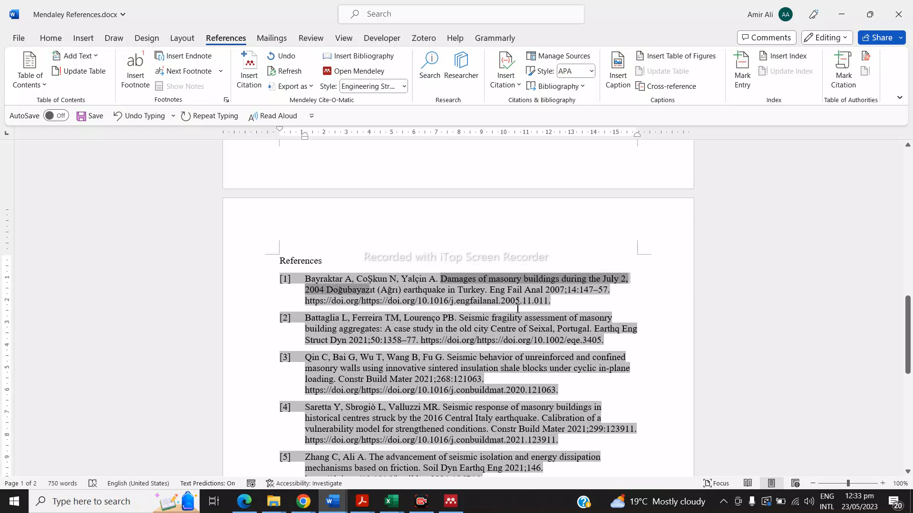
key(shift+Right)
key(shift+Right)
key(shift+Right)
key(shift+Right)
key(shift+Right)
key(shift+Right)
key(shift+Right)
key(shift+Right)
key(shift+Right)
key(shift+Right)
key(shift+Right)
key(shift+Right)
key(shift+Right)
key(shift+Right)
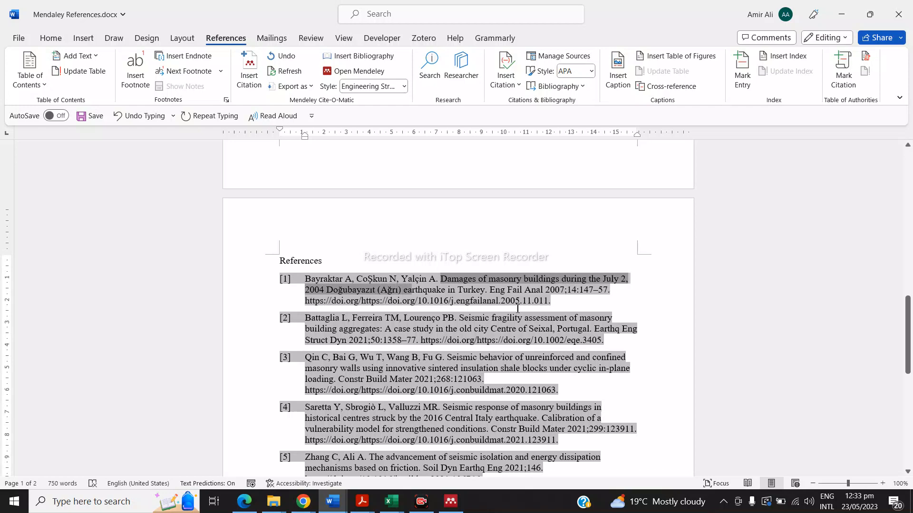
key(shift+Right)
key(shift+Right)
key(shift+Right)
key(shift+Right)
key(shift+Right)
key(shift+Right)
key(shift+Right)
key(shift+Right)
key(shift+Right)
key(shift+Right)
key(shift+Right)
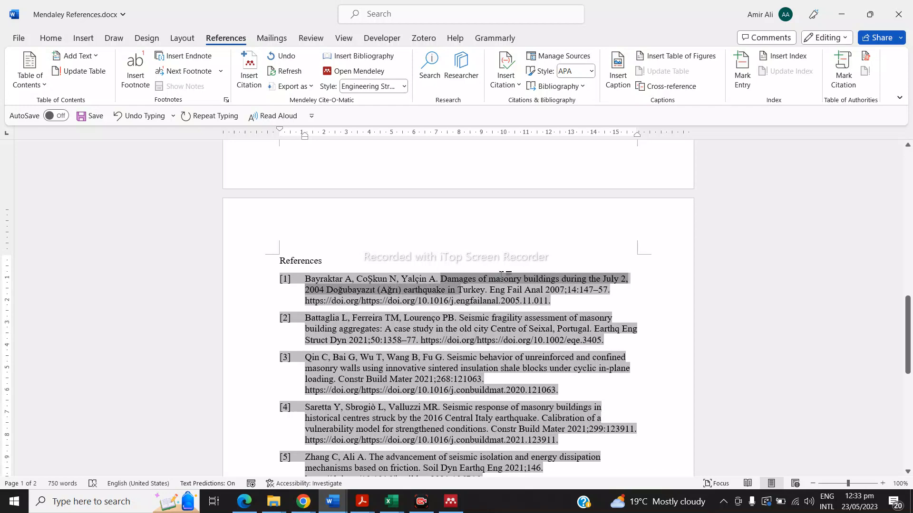
key(ctrl+c)
Insert a Mendeley citation of the "Damages of masonry buildings" article after "techniques as proposed previously" in the body text.
scroll(481, 297, up, 6)
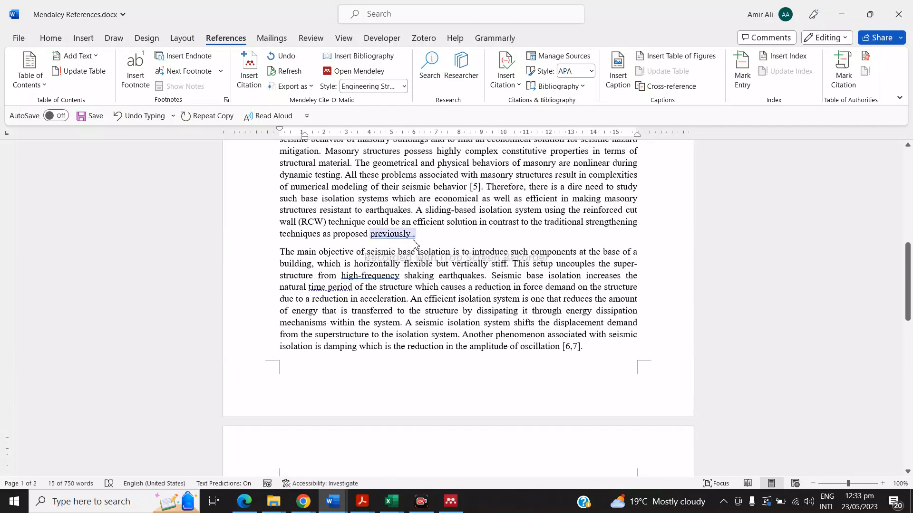
click(413, 244)
click(249, 68)
key(ctrl+v)
click(503, 279)
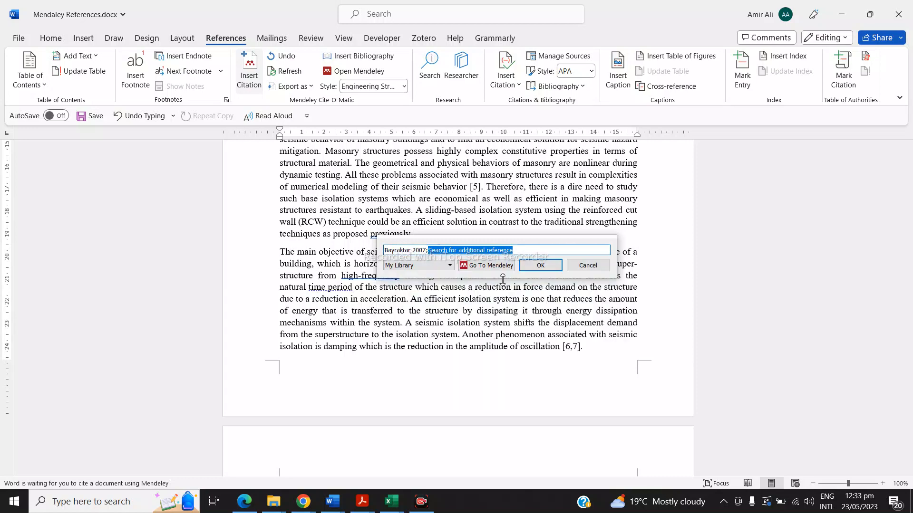
click(537, 266)
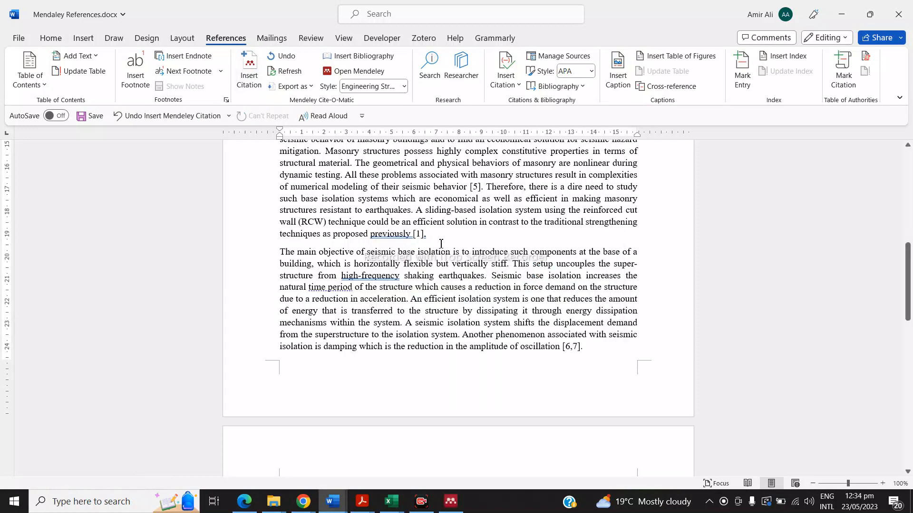
Compare the new citation with entry [1] of the reference list and delete it from after "techniques as proposed previously".
scroll(441, 244, down, 5)
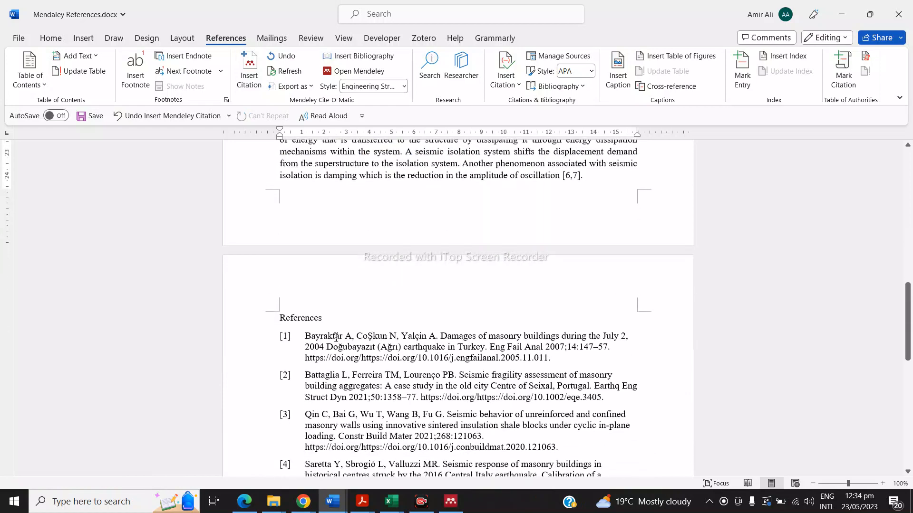
scroll(403, 344, down, 3)
scroll(432, 226, up, 8)
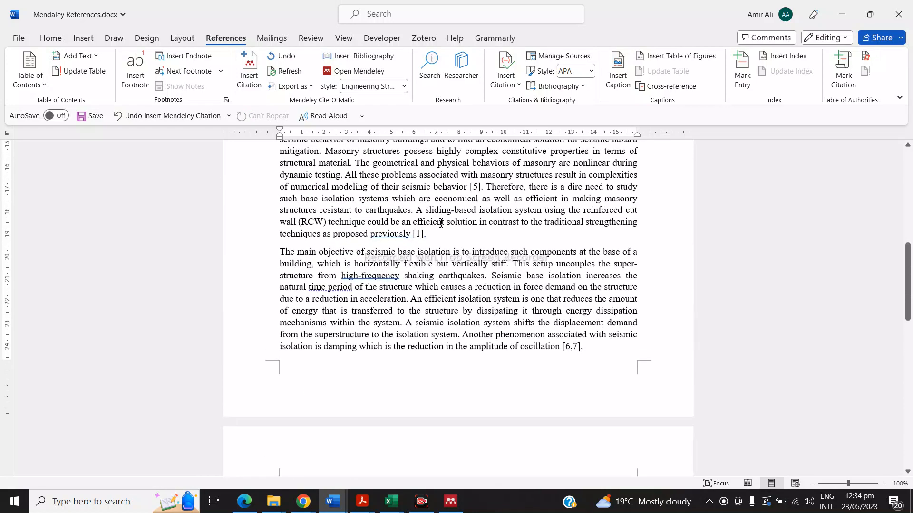
scroll(441, 221, up, 2)
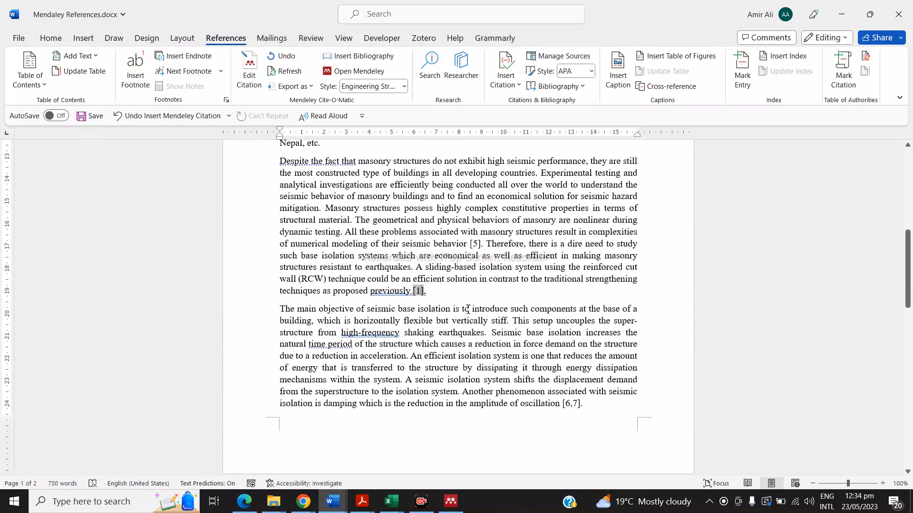
key(BackSpace)
key(BackSpace)
key(BackSpace)
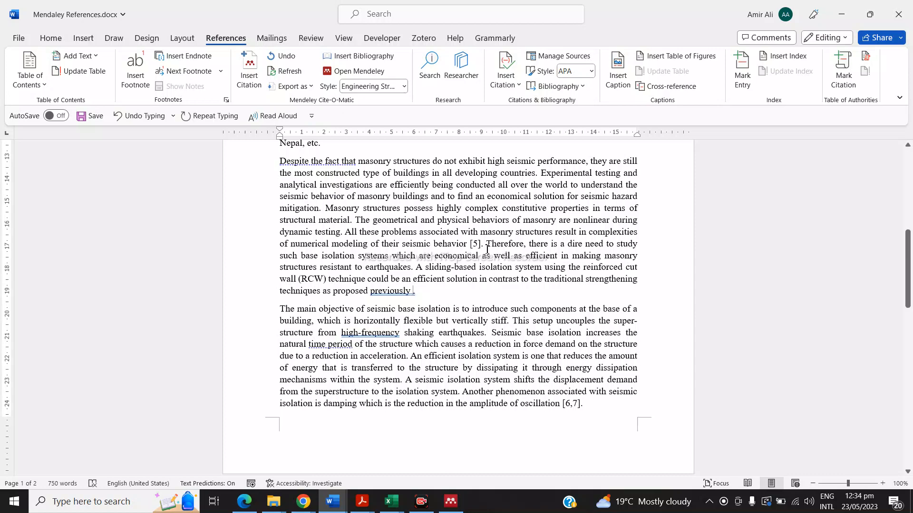
drag(417, 267, 412, 298)
click(413, 291)
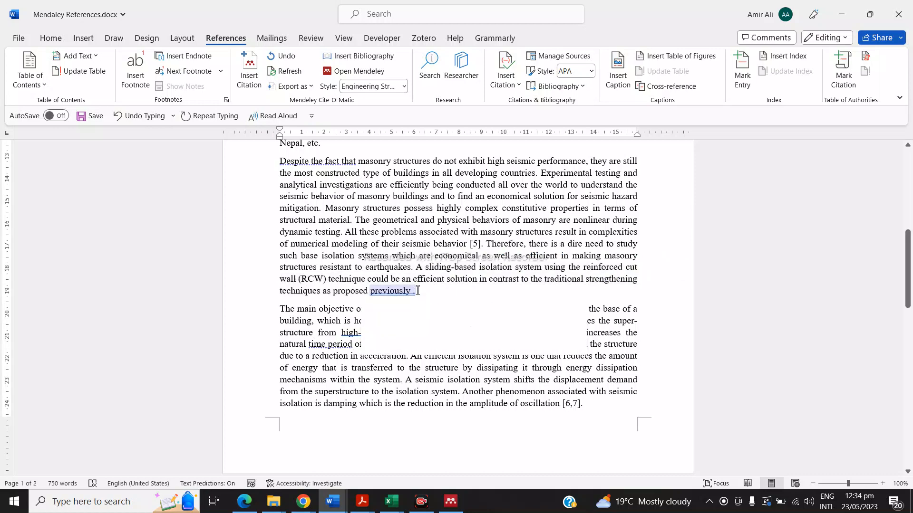
click(493, 272)
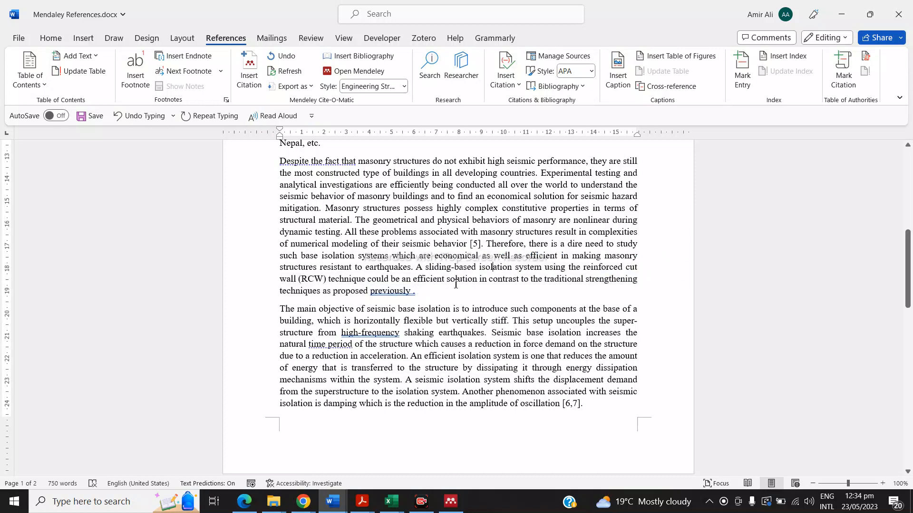
click(418, 291)
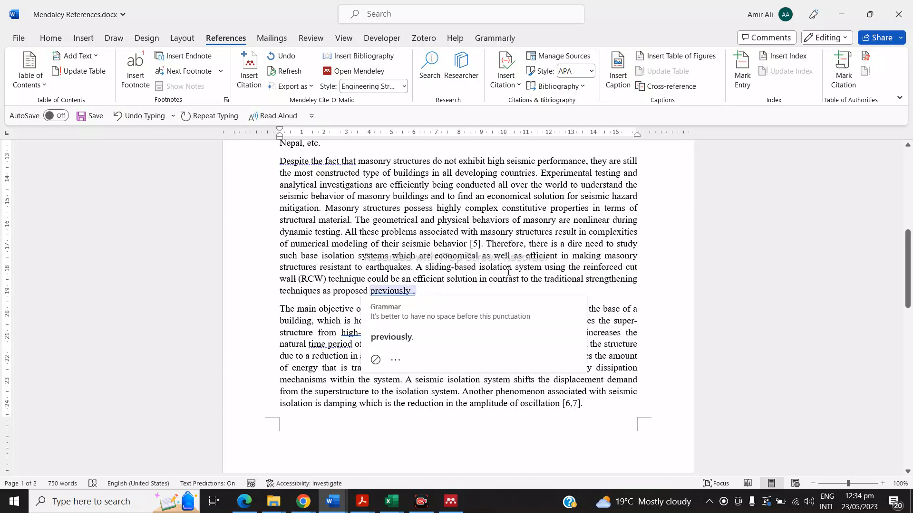
click(533, 262)
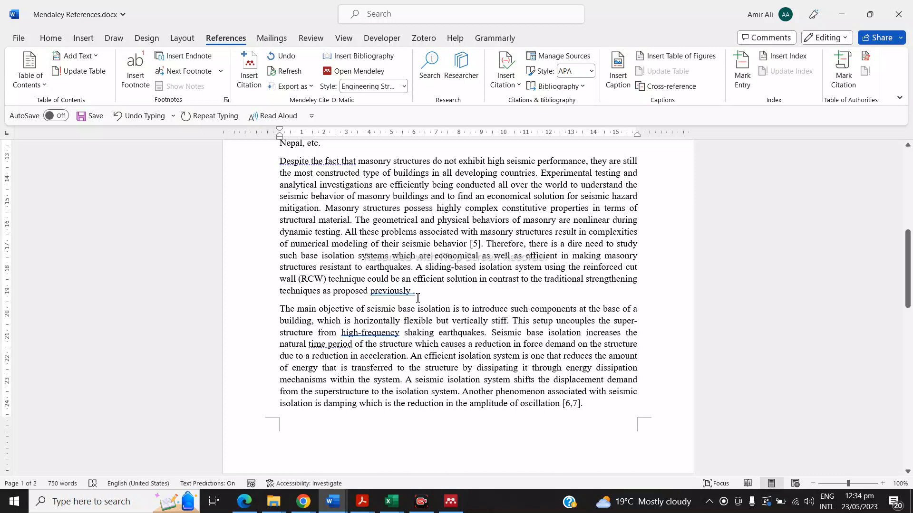
Review the numbered reference list entries and return to the missing citation spot after "techniques as proposed previously".
scroll(447, 332, down, 7)
scroll(457, 382, down, 6)
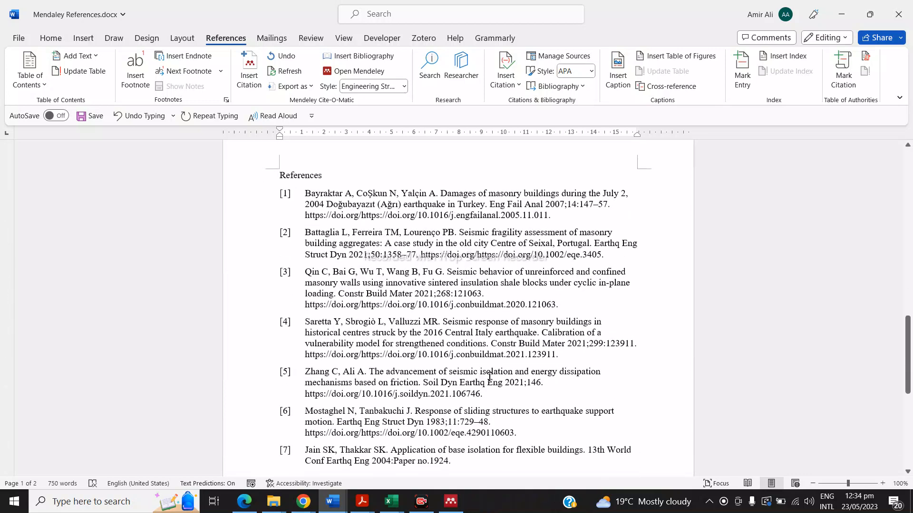
click(300, 418)
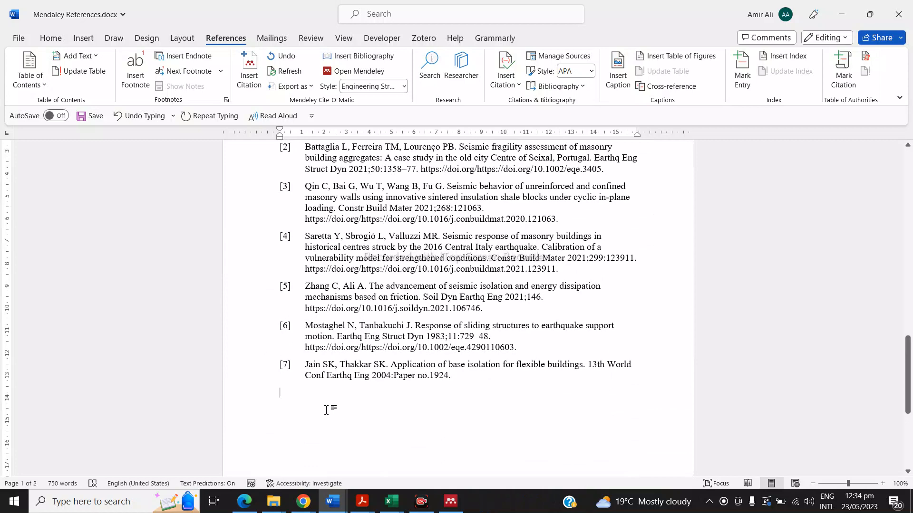
scroll(327, 252, up, 3)
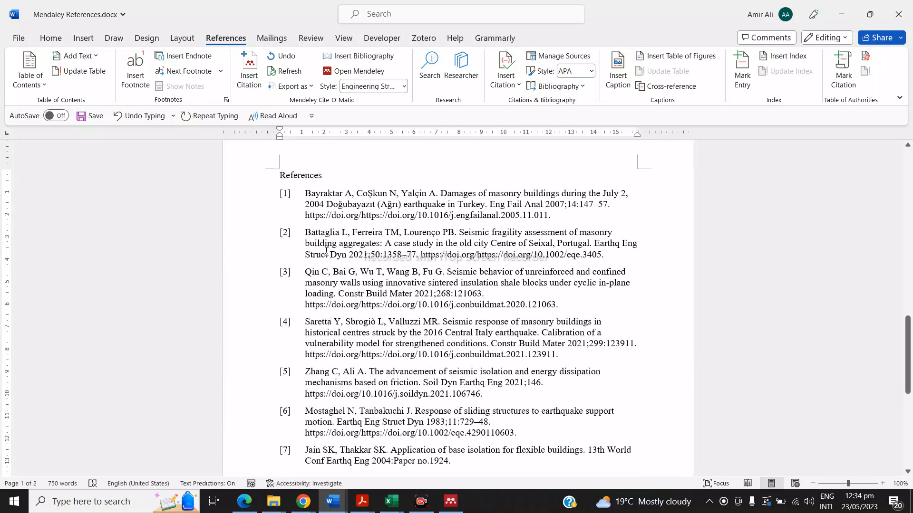
scroll(519, 329, down, 4)
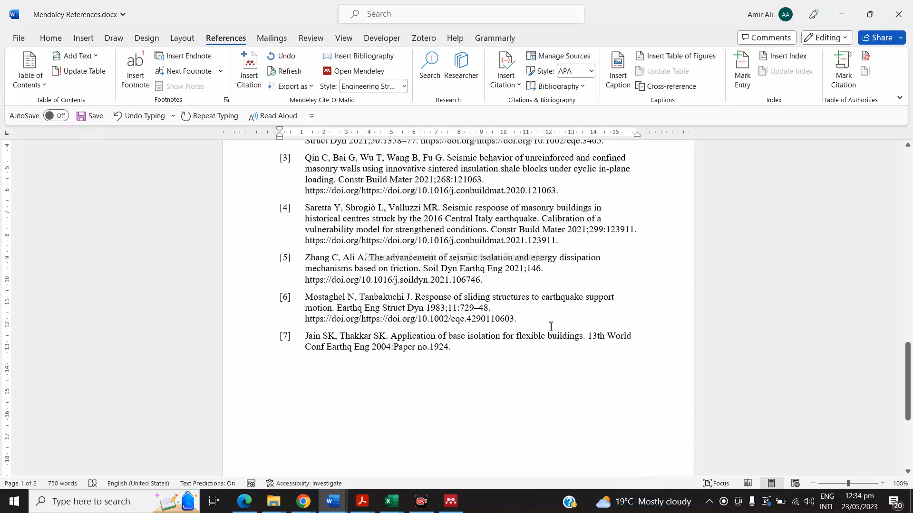
scroll(543, 333, down, 1)
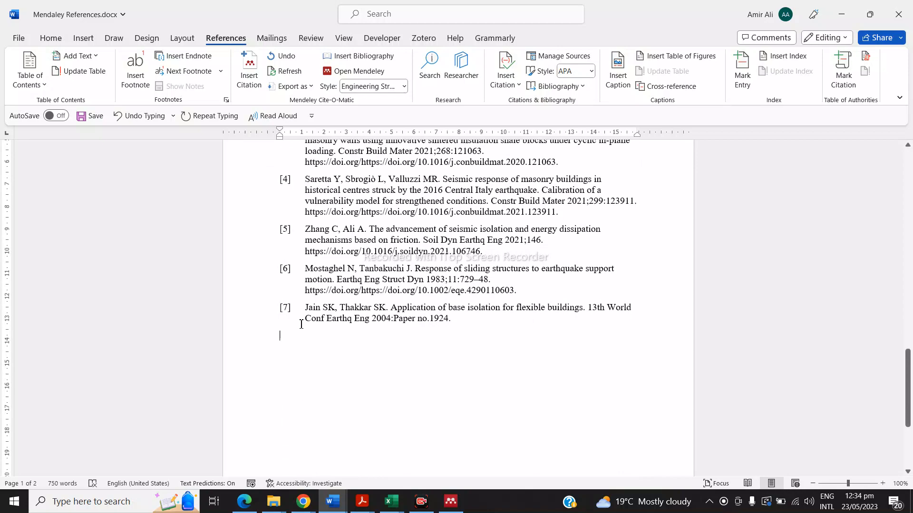
scroll(337, 354, up, 13)
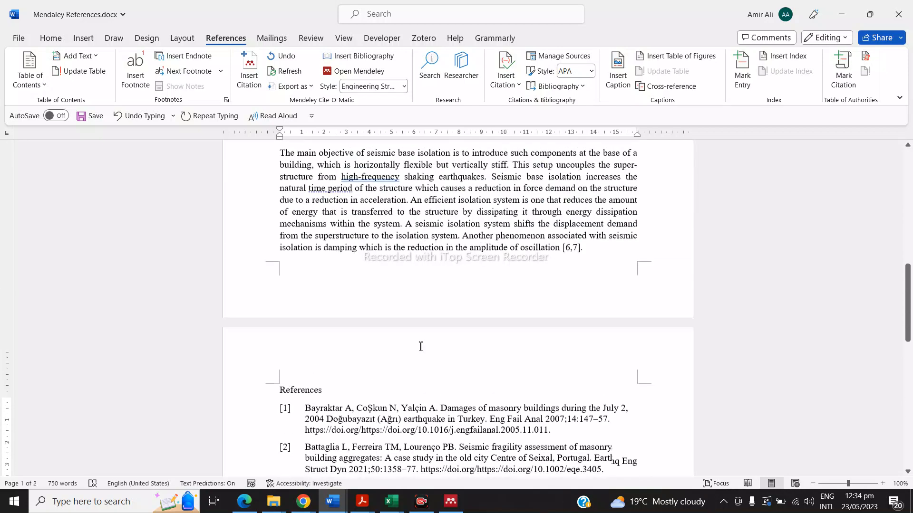
scroll(420, 347, up, 8)
scroll(543, 345, down, 4)
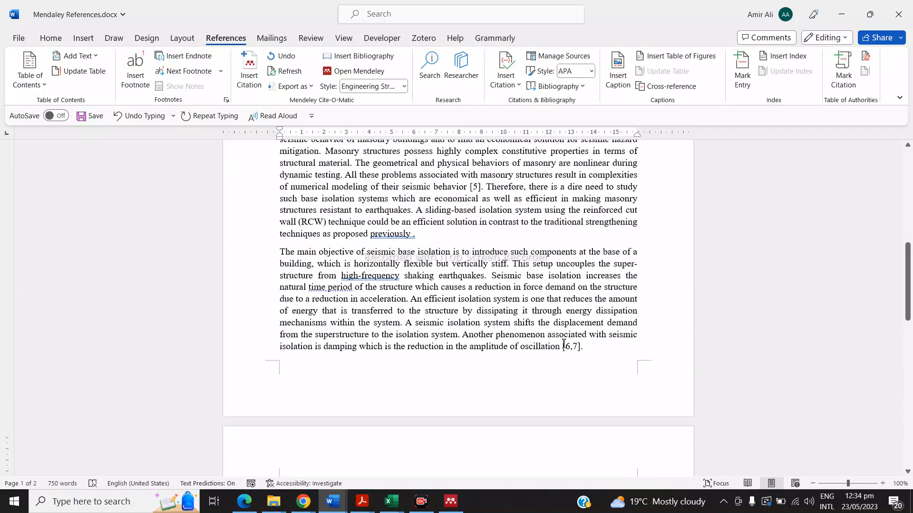
scroll(574, 350, up, 2)
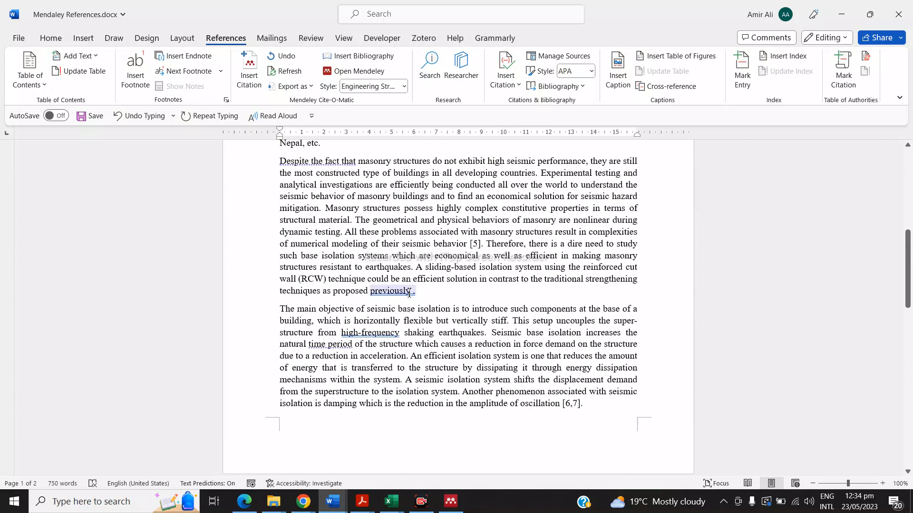
click(414, 292)
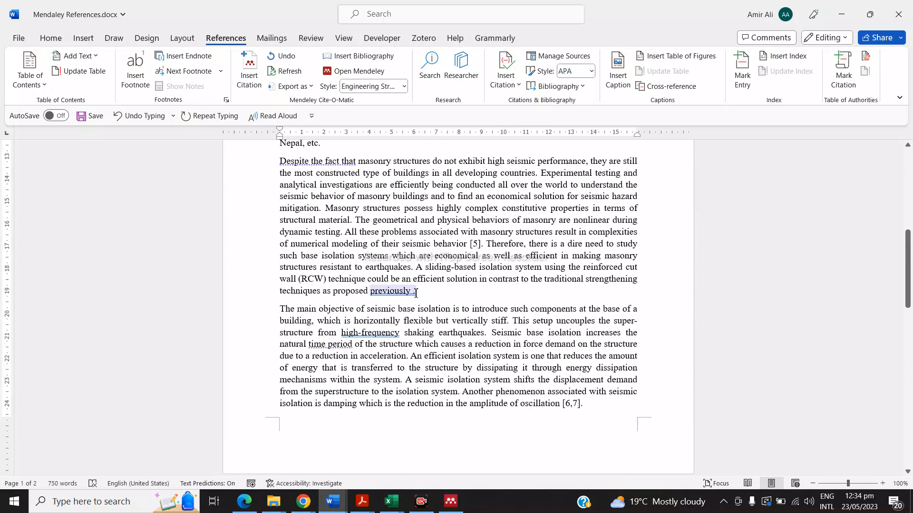
Switch to Edge and export the RIS citation of the ScienceDirect article "Investigation on low-cost friction-based isolation systems for masonry building structures".
click(244, 502)
key(ctrl+9)
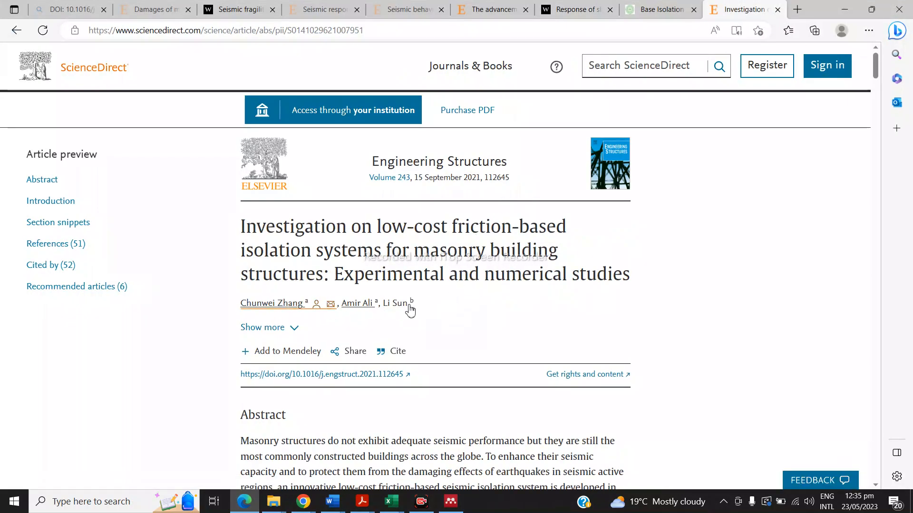
click(399, 353)
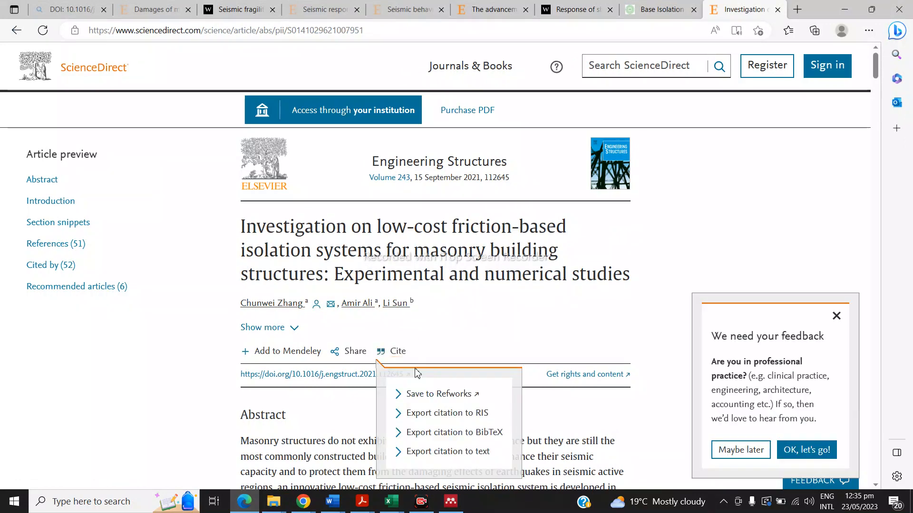
click(430, 411)
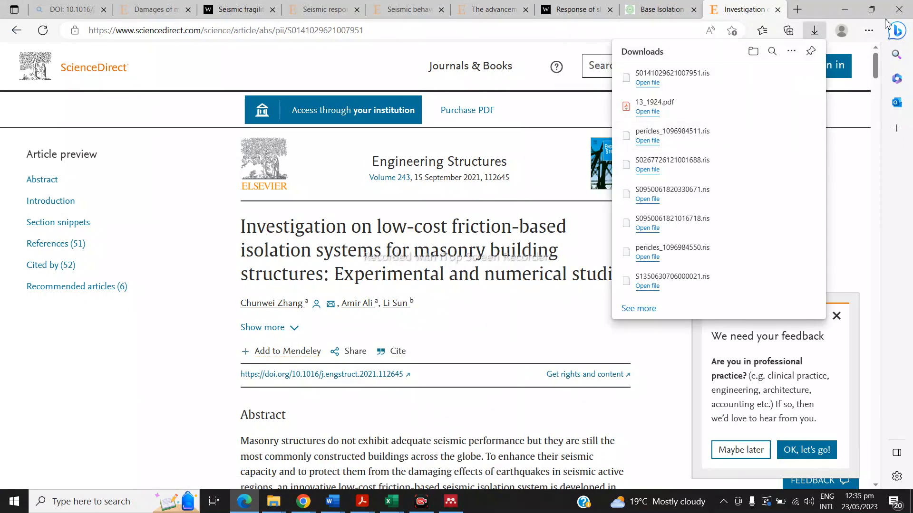
click(844, 9)
Switch to Mendeley Desktop, import S0141029621007951.ris from Downloads into the "Referencing using Mendeley" folder, and select the imported article.
click(449, 501)
click(457, 452)
click(15, 41)
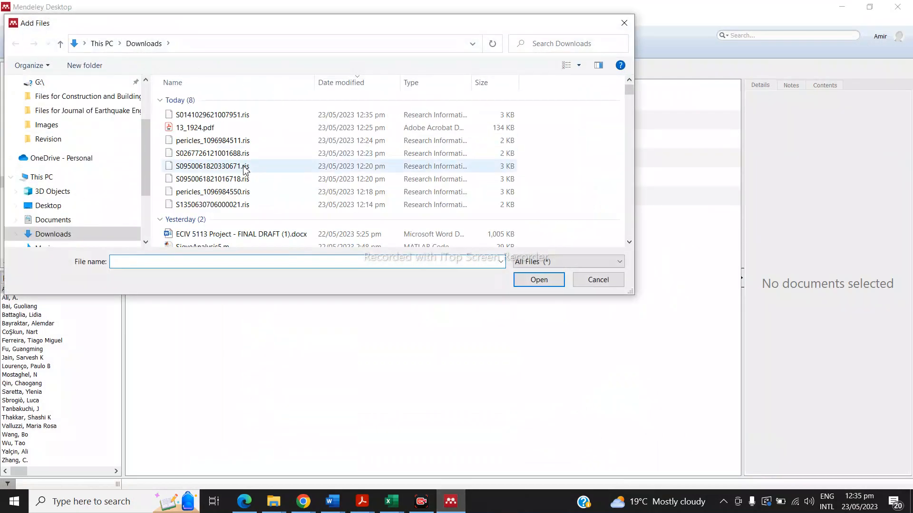
click(234, 115)
click(519, 281)
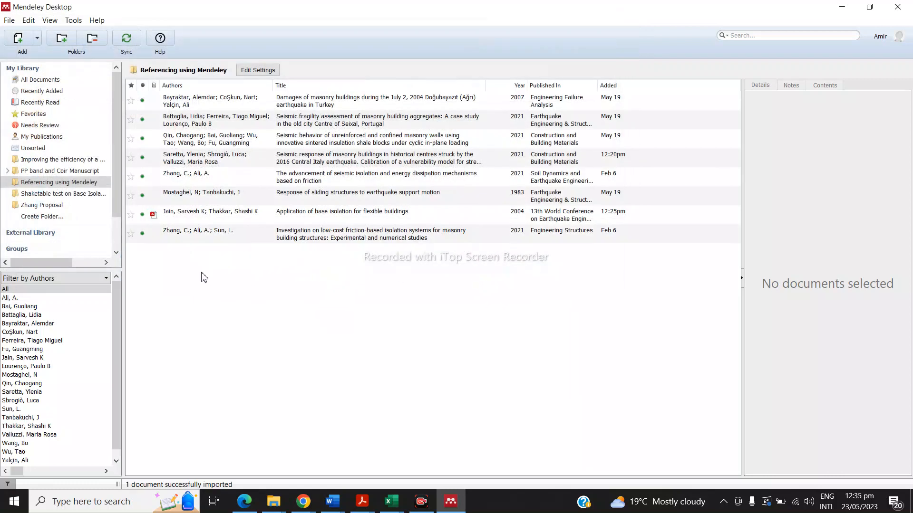
click(341, 240)
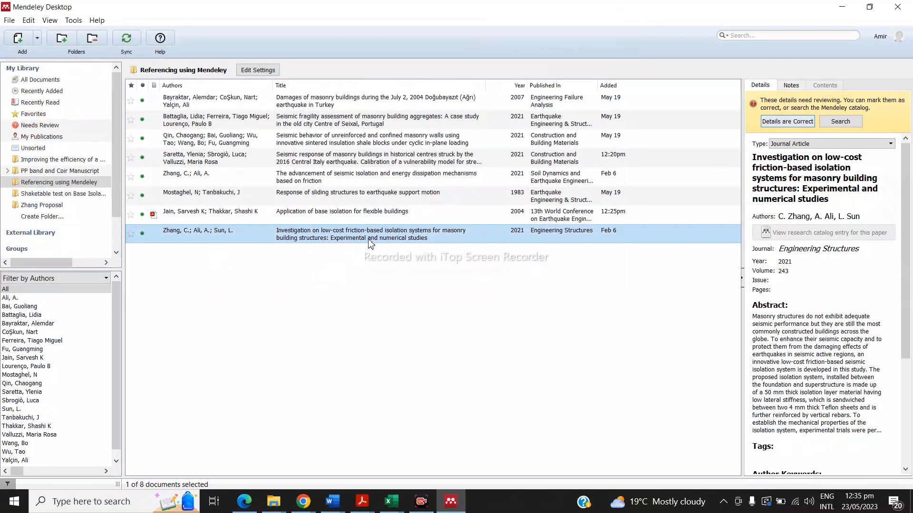
Mark the imported article's details as correct and copy its full title.
click(786, 122)
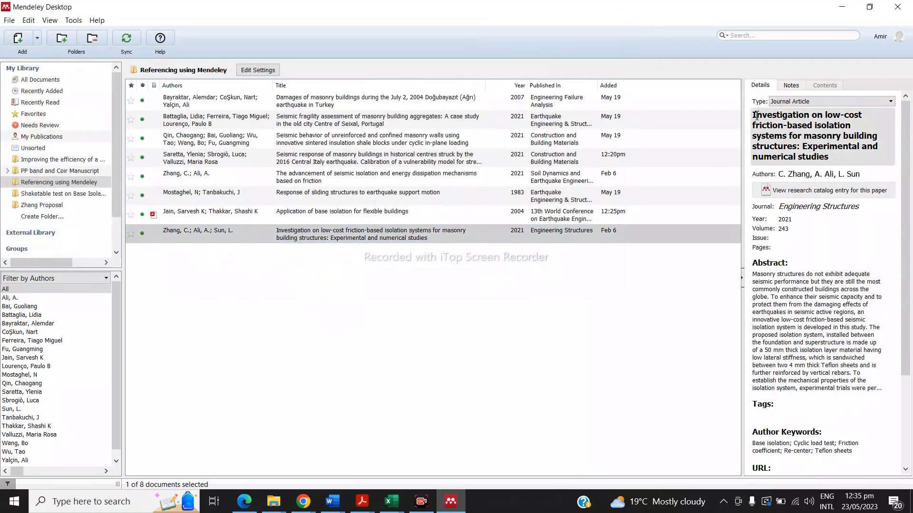
click(756, 115)
drag(756, 115, 797, 157)
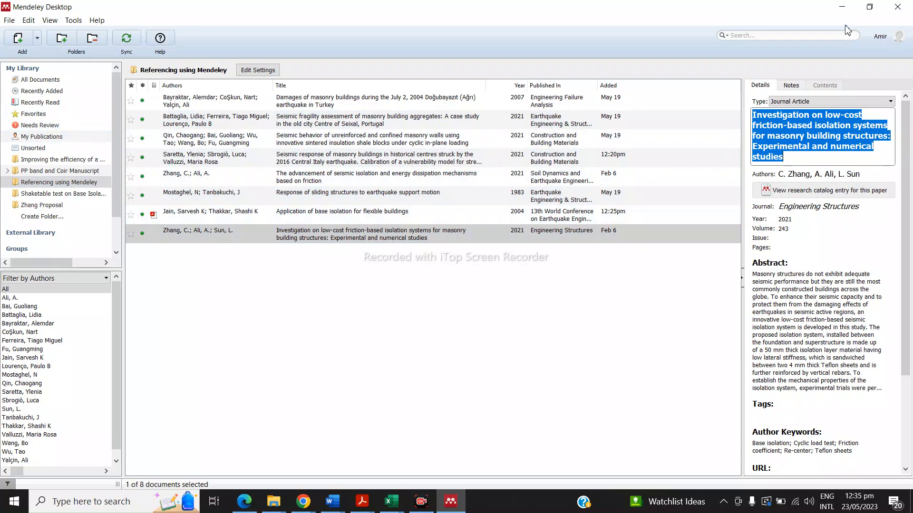
Switch to Word and insert a Mendeley citation of "Investigation on low-cost friction-based isolation systems for masonry building structures" after "techniques as proposed previously".
click(841, 7)
click(416, 291)
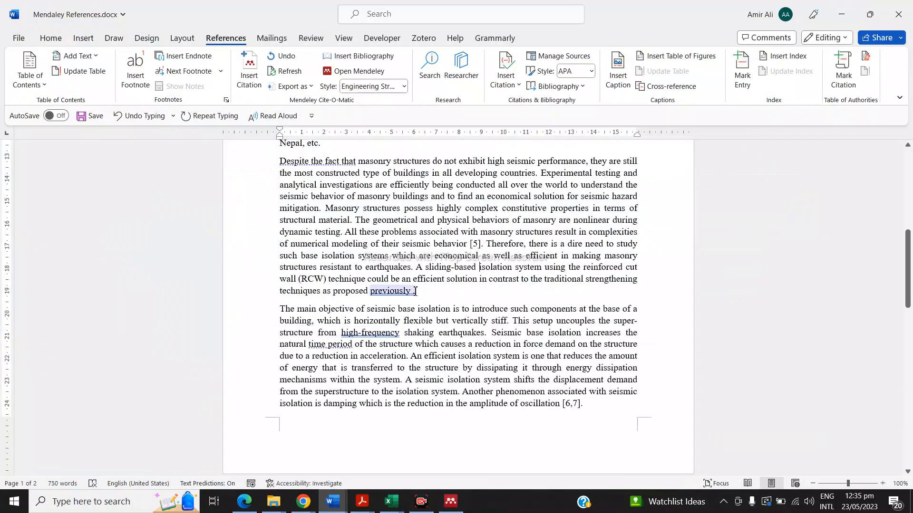
click(252, 83)
text(Investigation on low cost friction-based isolation systems for masonry building structures: Experimental and numerical studies)
click(466, 340)
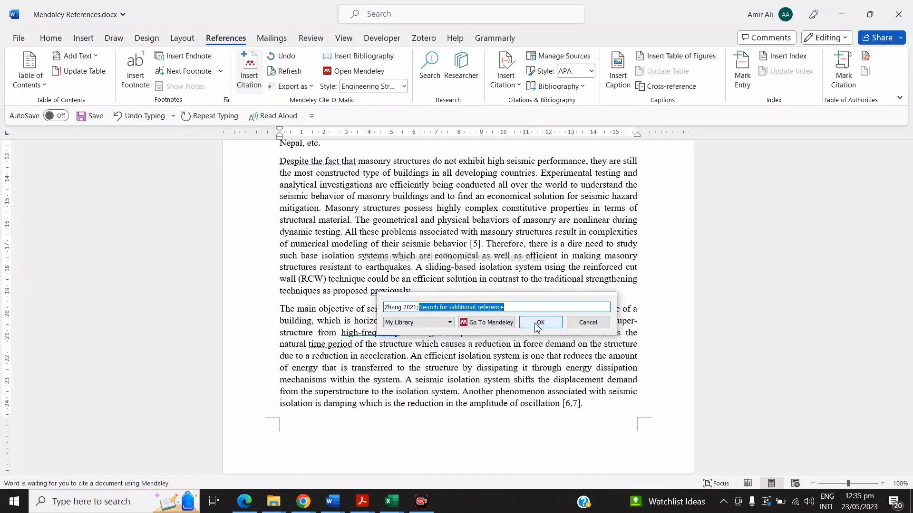
click(537, 323)
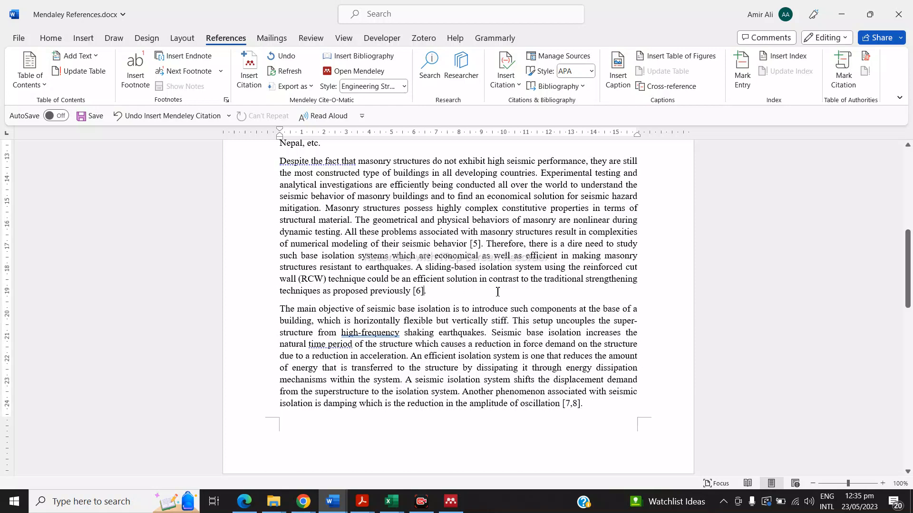
Examine entry [6] in the reference list and compare it with the ScienceDirect article page in Edge, returning to Word.
scroll(550, 317, down, 2)
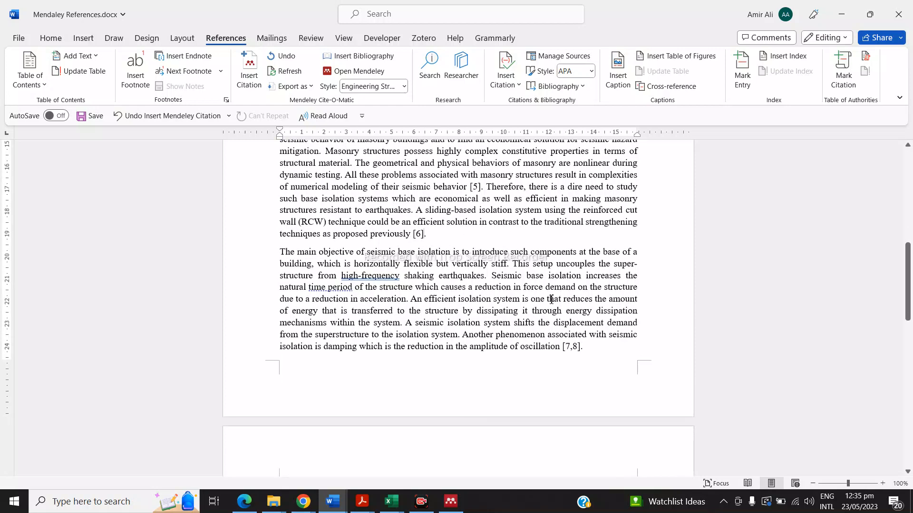
scroll(495, 309, down, 5)
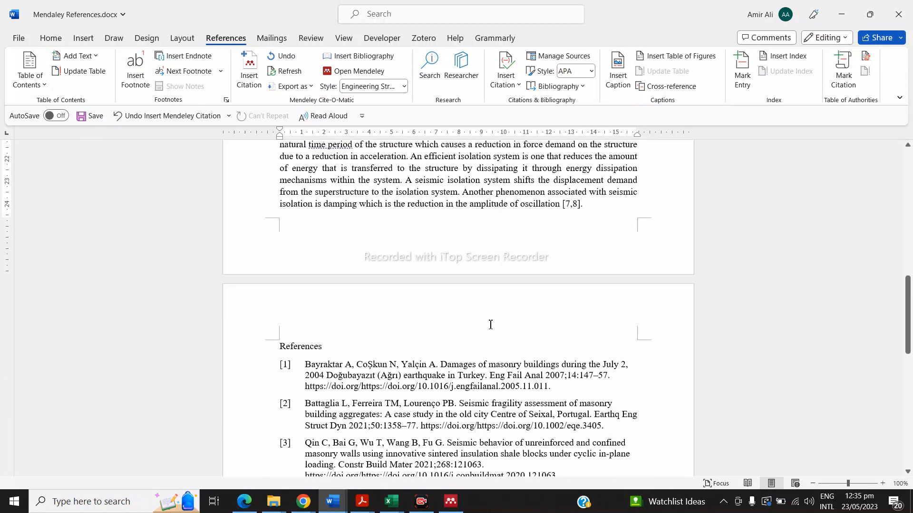
scroll(490, 326, down, 10)
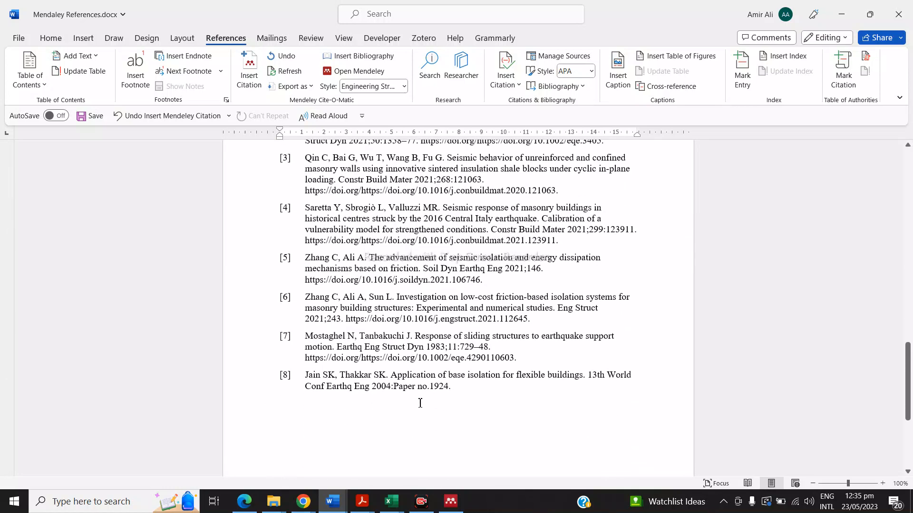
scroll(421, 377, up, 10)
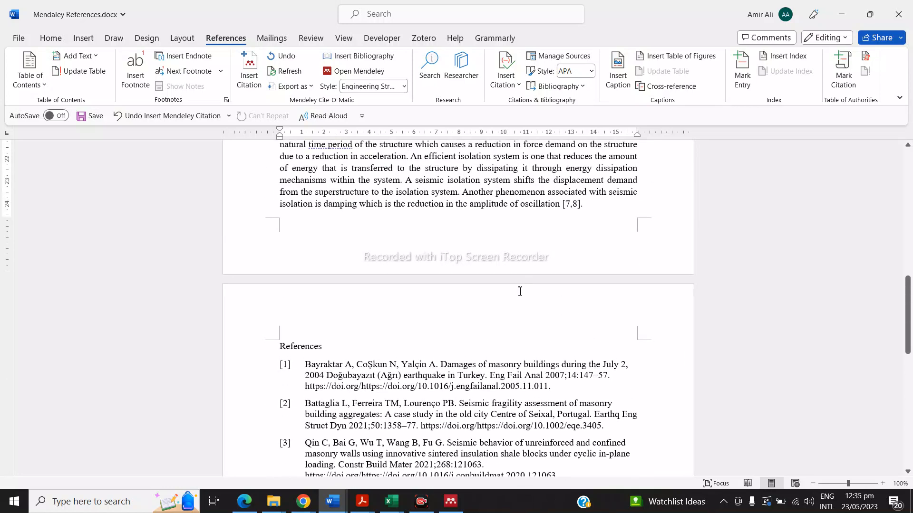
scroll(581, 205, up, 5)
scroll(375, 321, down, 9)
scroll(375, 321, down, 4)
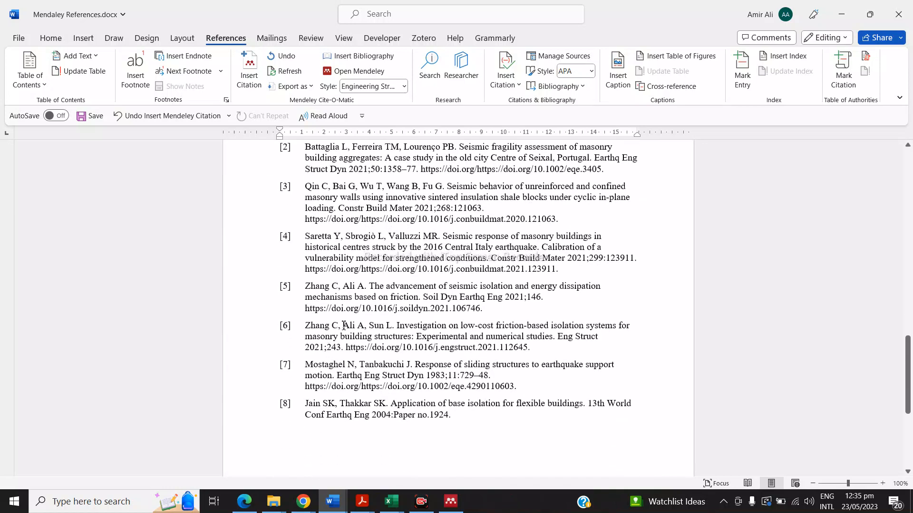
click(397, 327)
drag(398, 328, 417, 328)
click(432, 327)
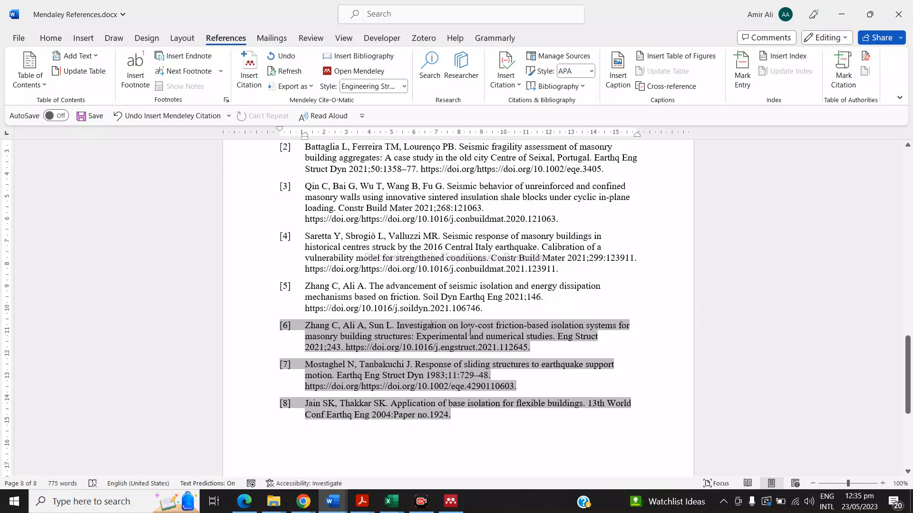
click(245, 501)
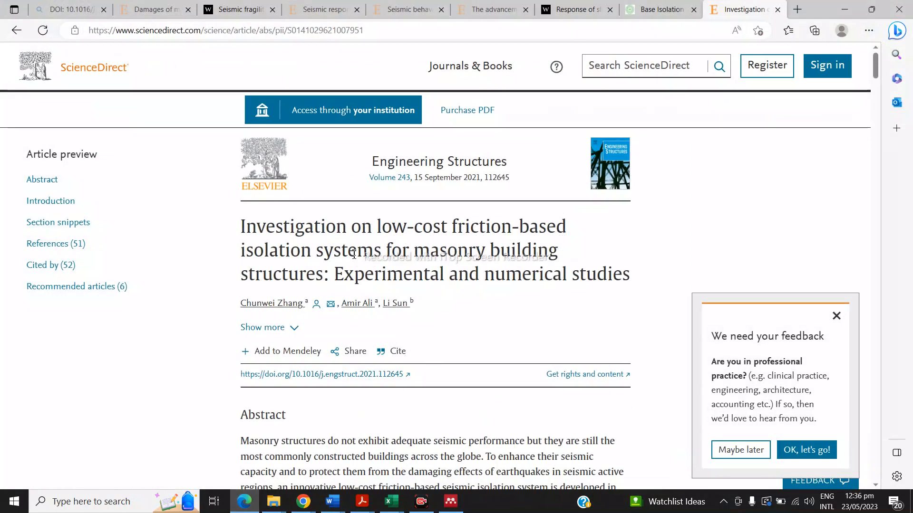
click(844, 10)
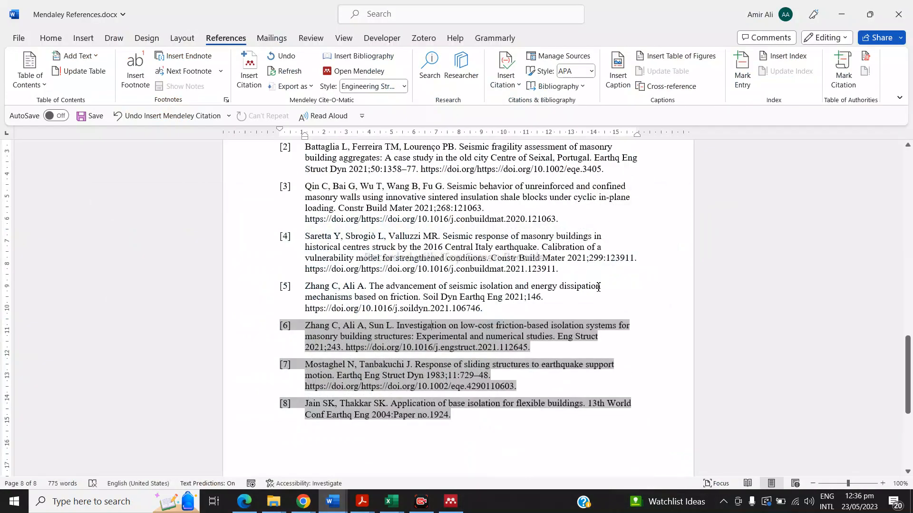
Change the Mendeley citation style of the document to Taylor & Francis - APA.
click(580, 286)
scroll(566, 292, up, 7)
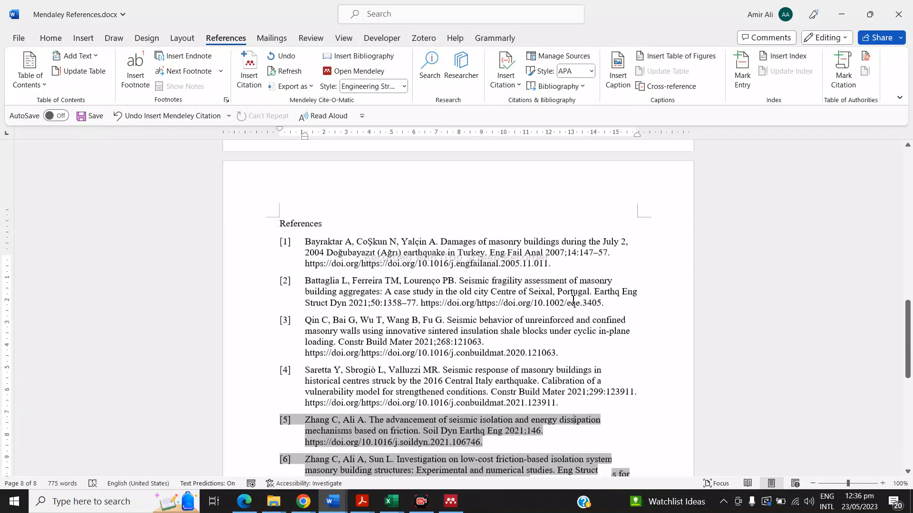
scroll(551, 329, up, 1)
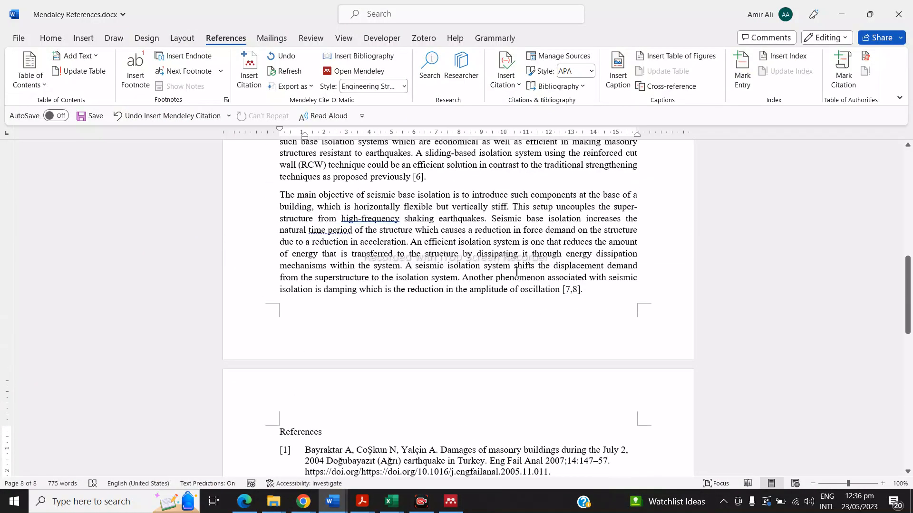
click(509, 245)
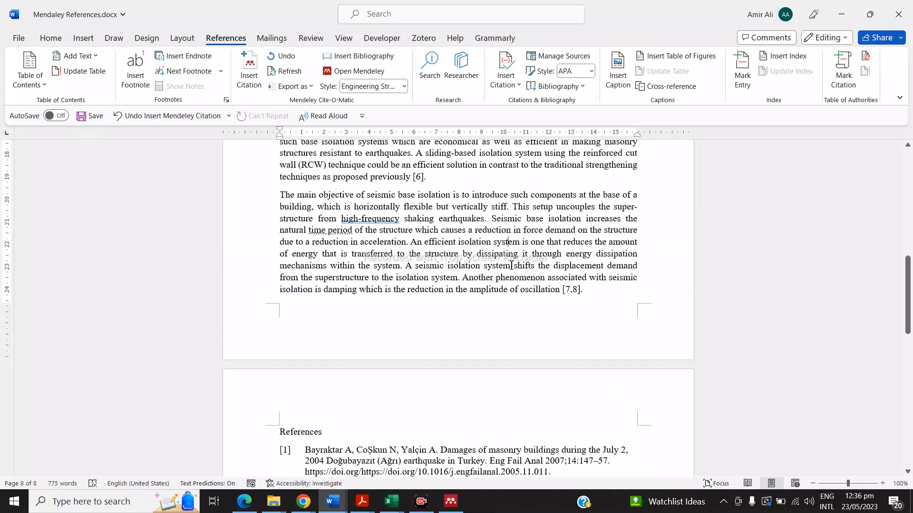
scroll(510, 266, up, 1)
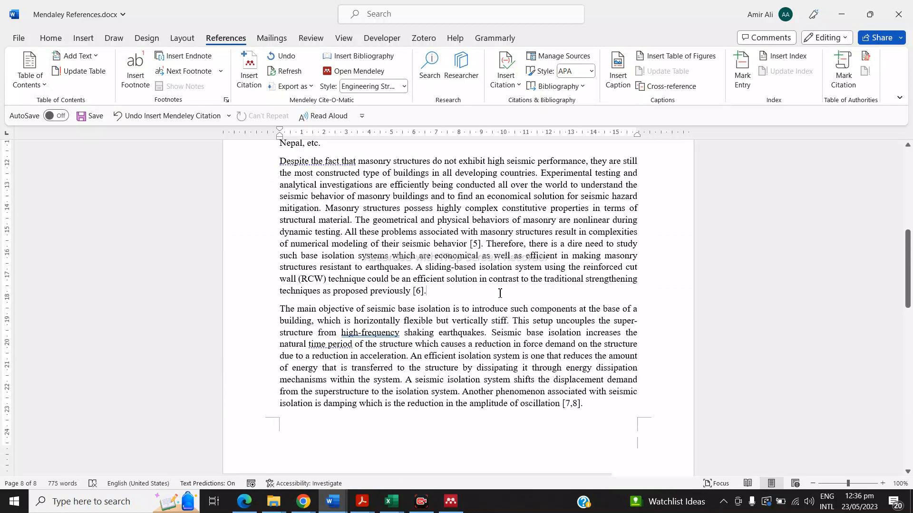
scroll(497, 291, up, 8)
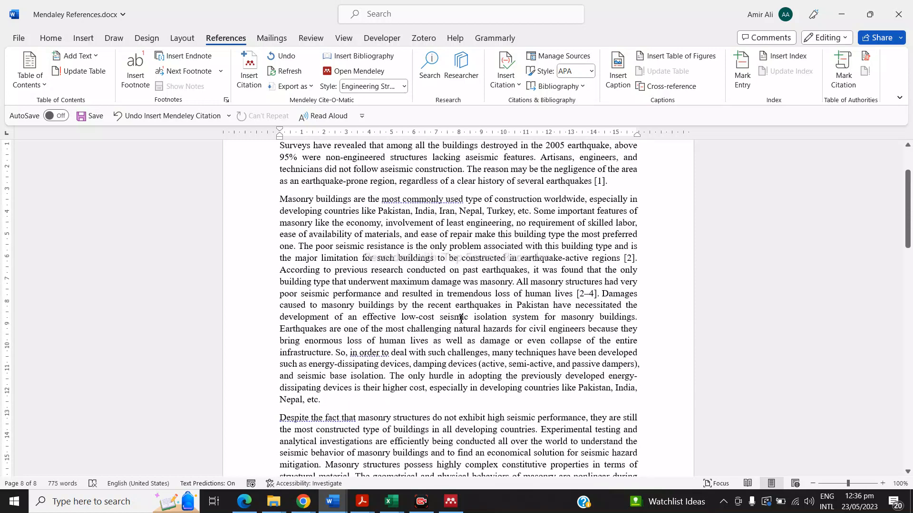
scroll(459, 319, up, 2)
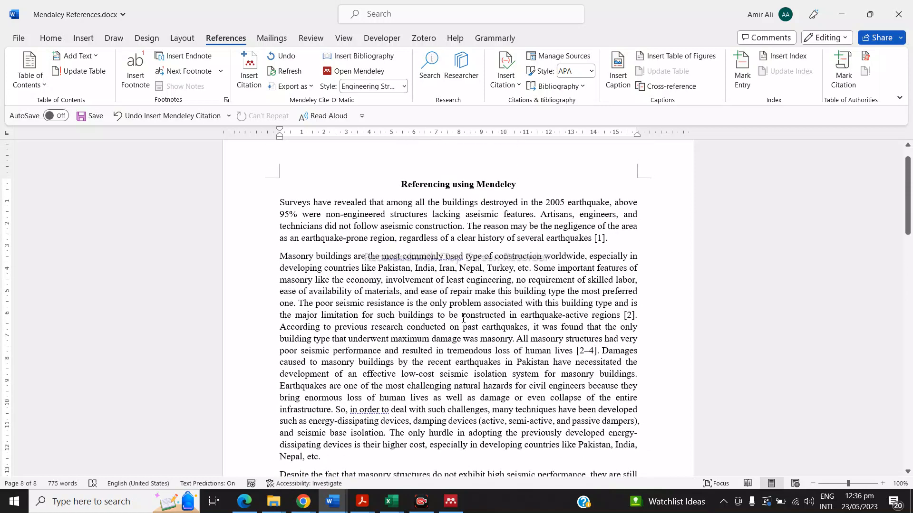
click(606, 237)
click(611, 239)
click(403, 86)
click(412, 231)
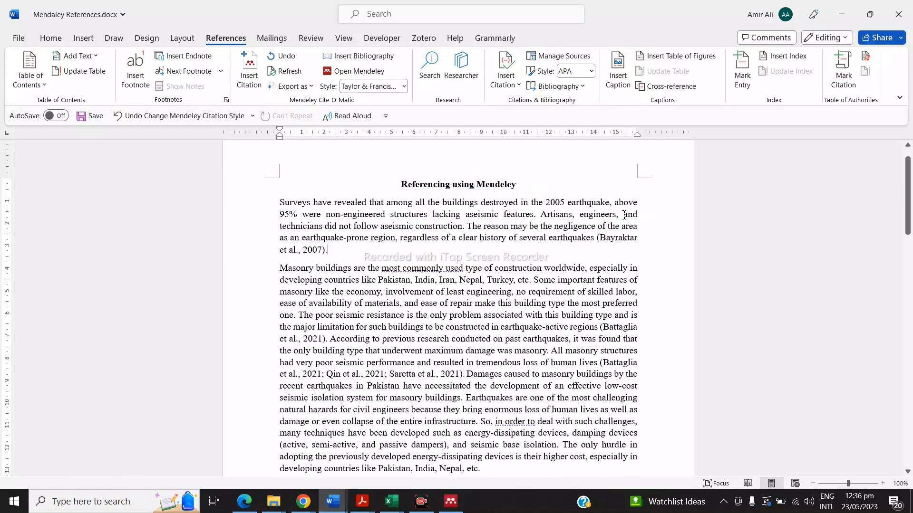
Make the "References" heading above the reference list bold.
scroll(495, 255, down, 5)
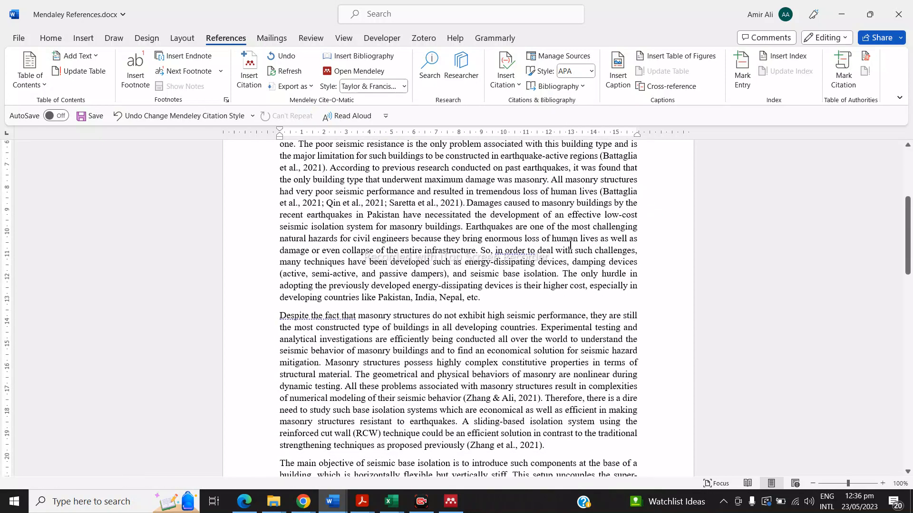
scroll(570, 244, down, 15)
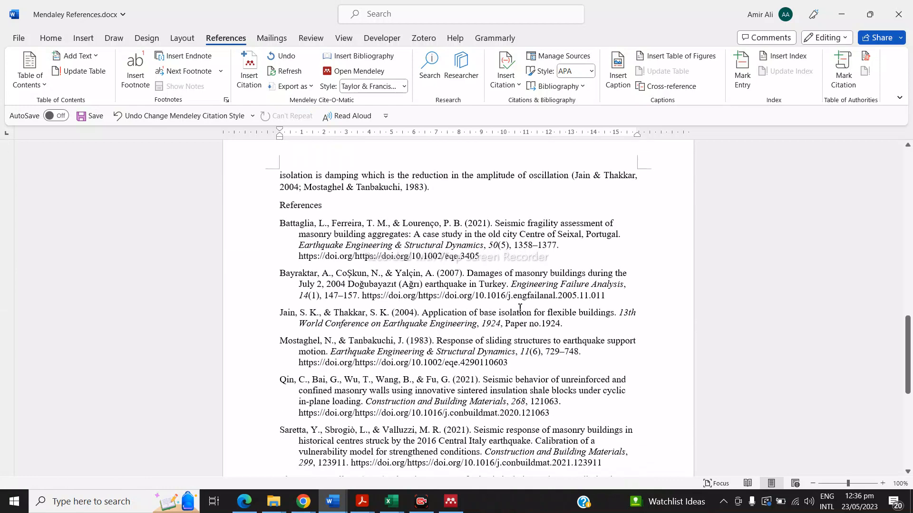
drag(330, 205, 276, 207)
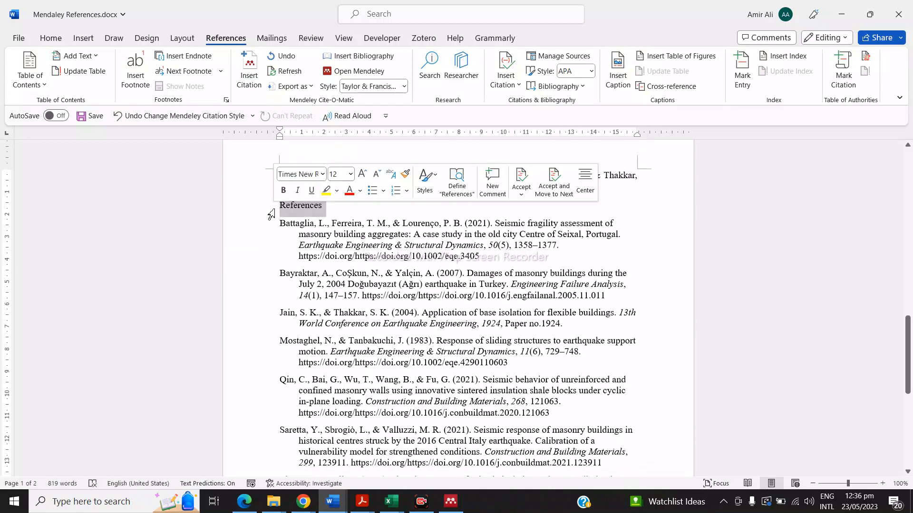
key(ctrl+b)
Look over the author-date reference list and set the Mendeley citation style back to Engineering Structures.
scroll(333, 220, down, 4)
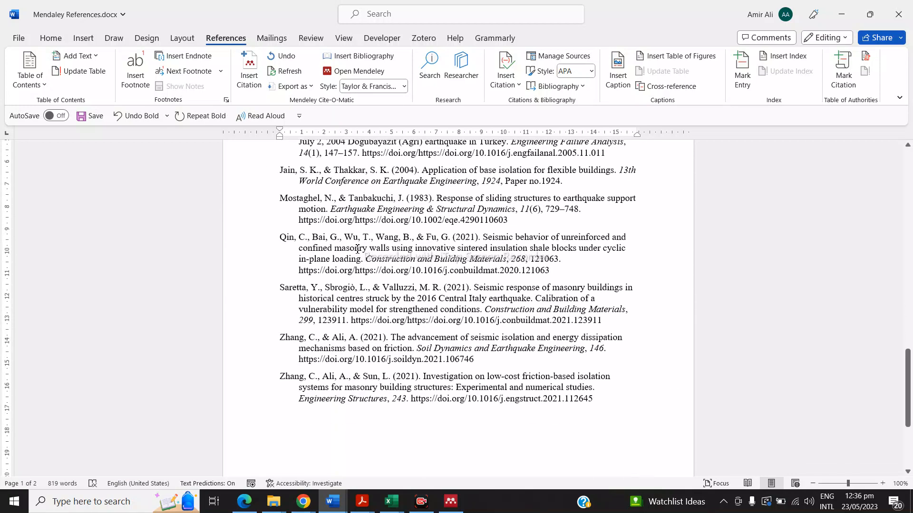
scroll(356, 388, up, 2)
scroll(355, 387, up, 2)
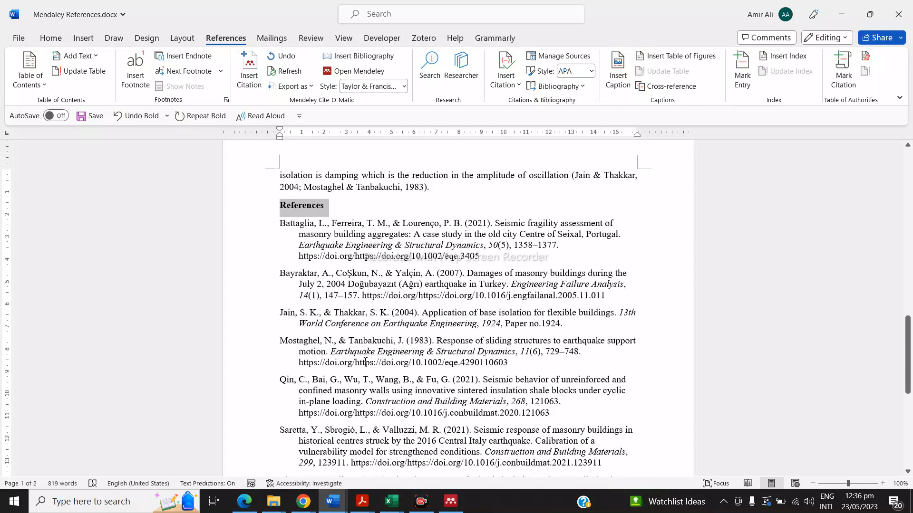
scroll(369, 259, up, 6)
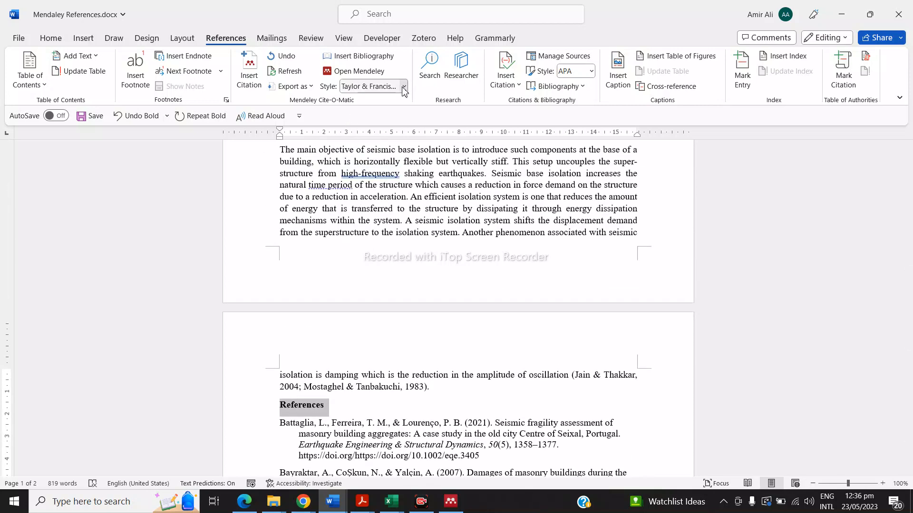
click(404, 87)
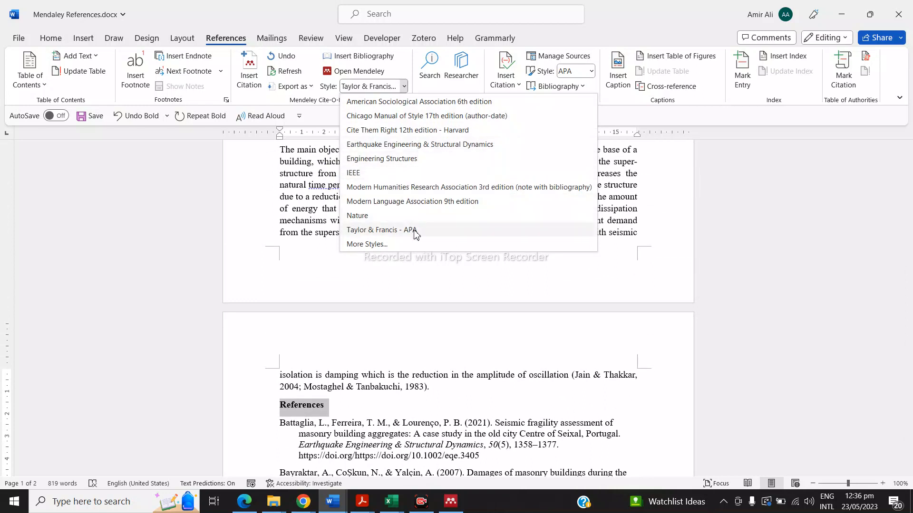
click(404, 159)
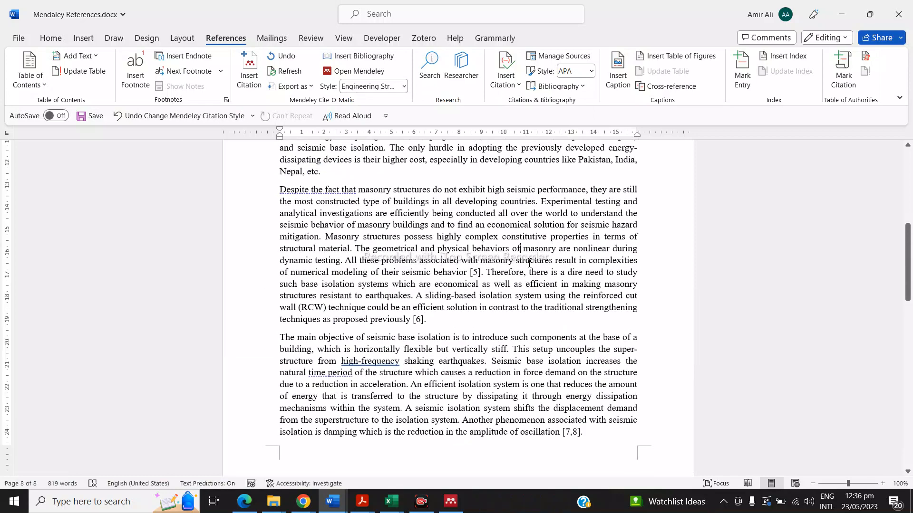
Refresh the Mendeley citations and bibliography, and check the numbered in-text citations against the reference list.
scroll(529, 263, up, 4)
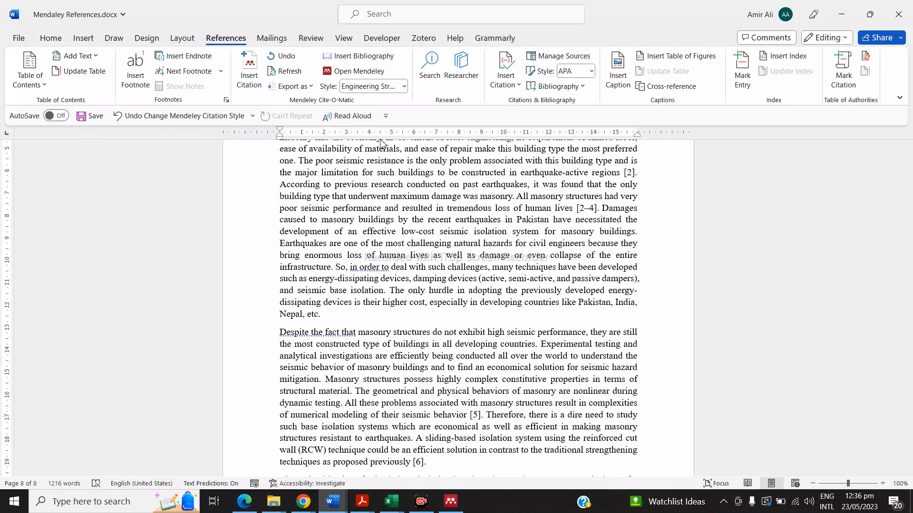
scroll(504, 297, up, 3)
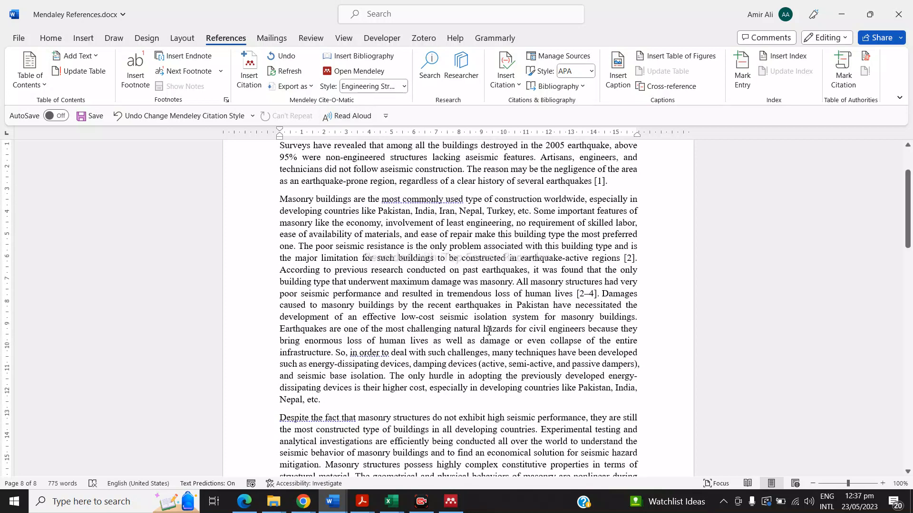
scroll(488, 334, down, 1)
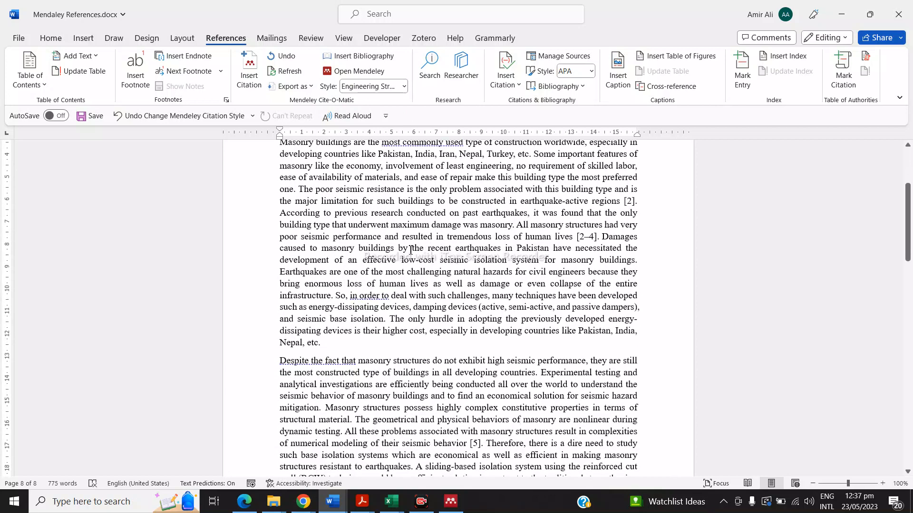
scroll(409, 283, up, 2)
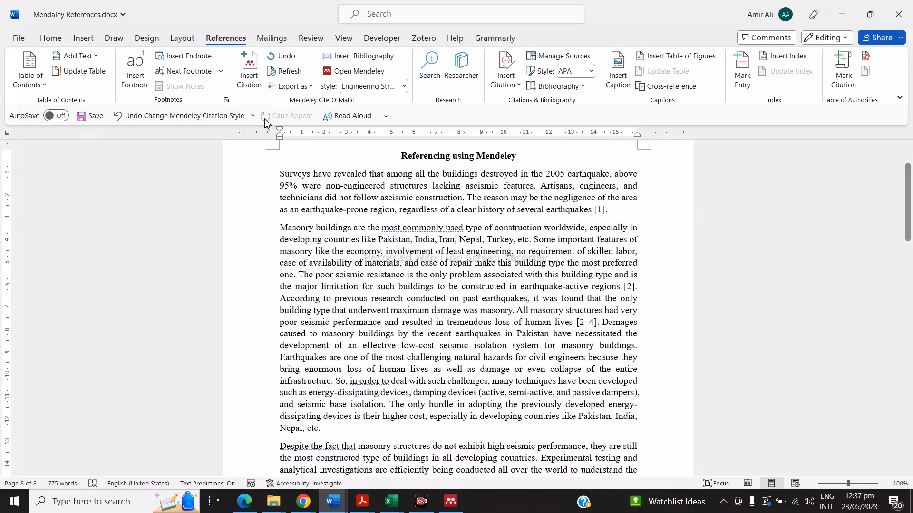
click(287, 73)
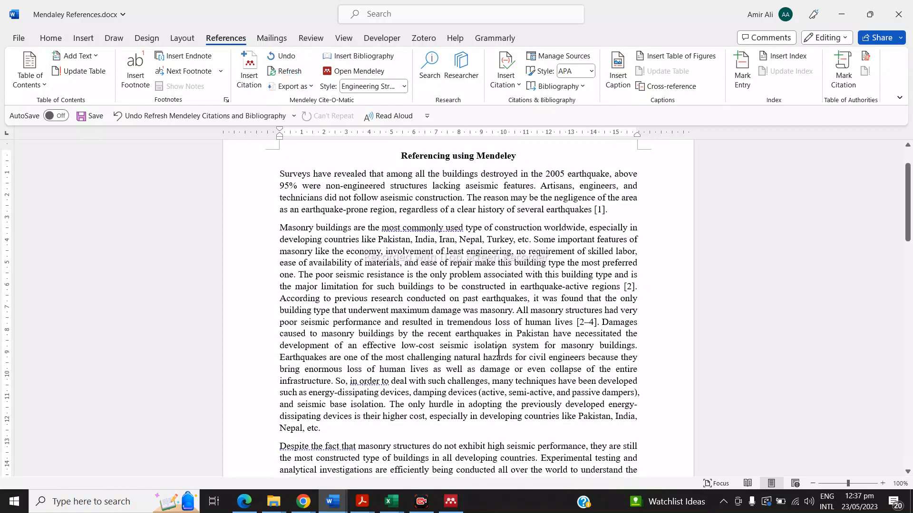
scroll(422, 399, down, 10)
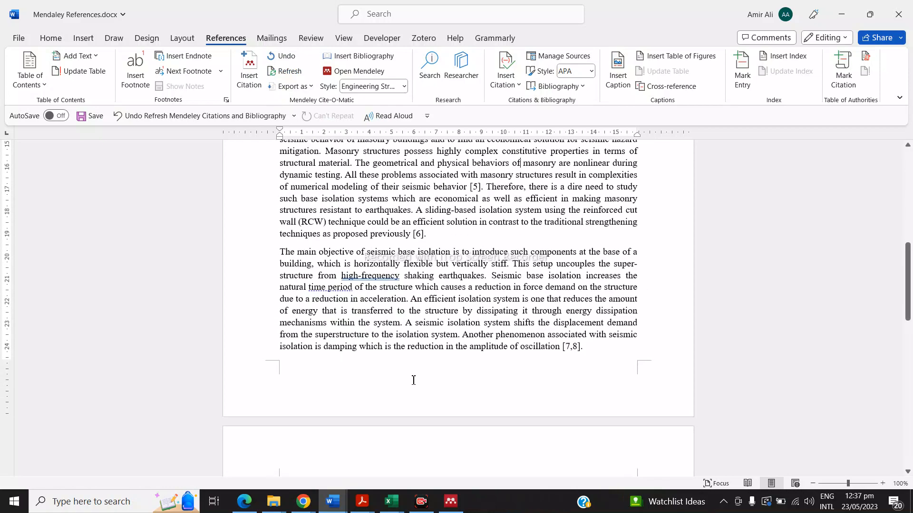
scroll(460, 373, up, 3)
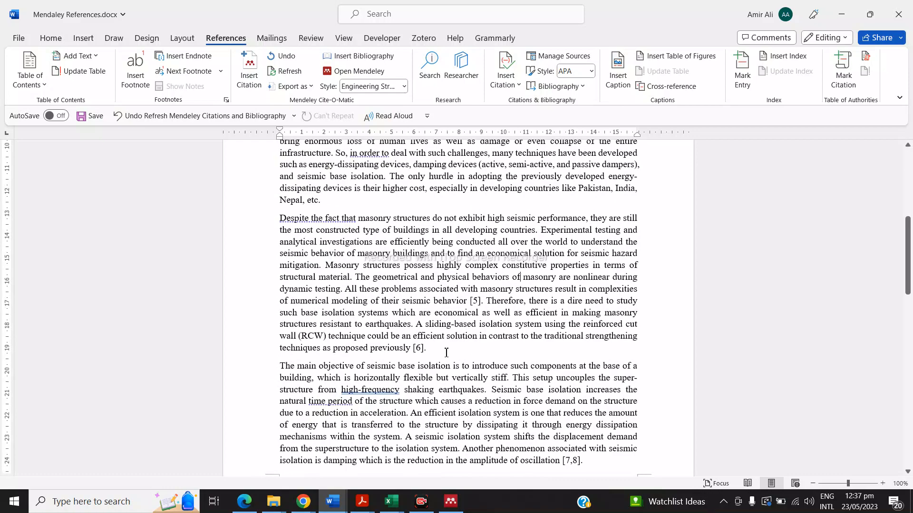
scroll(446, 352, down, 12)
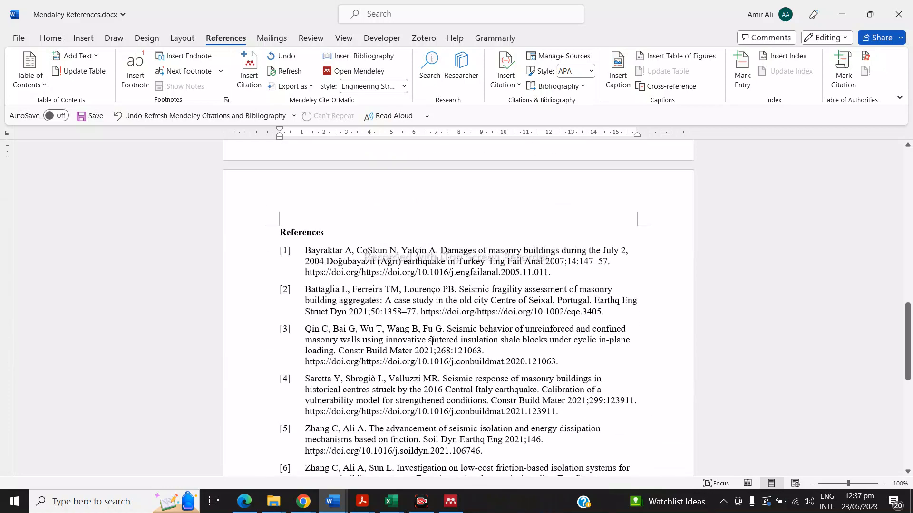
scroll(432, 343, up, 5)
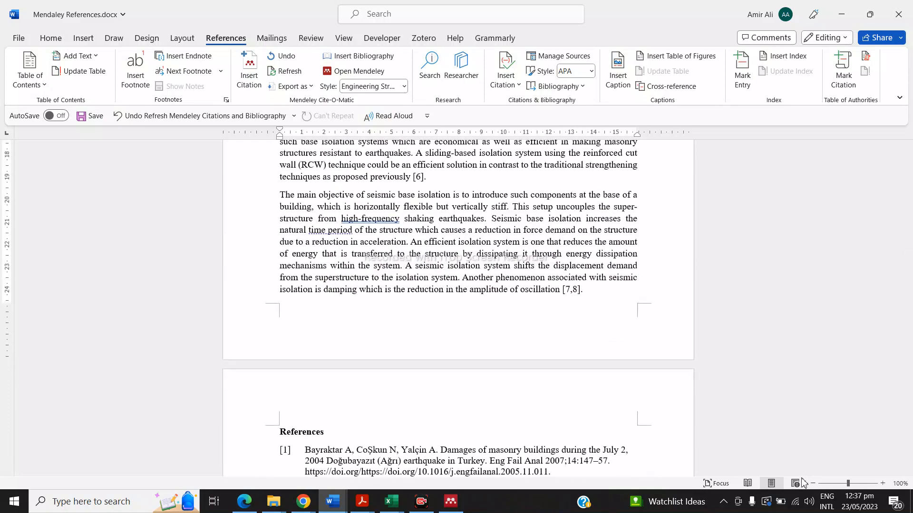